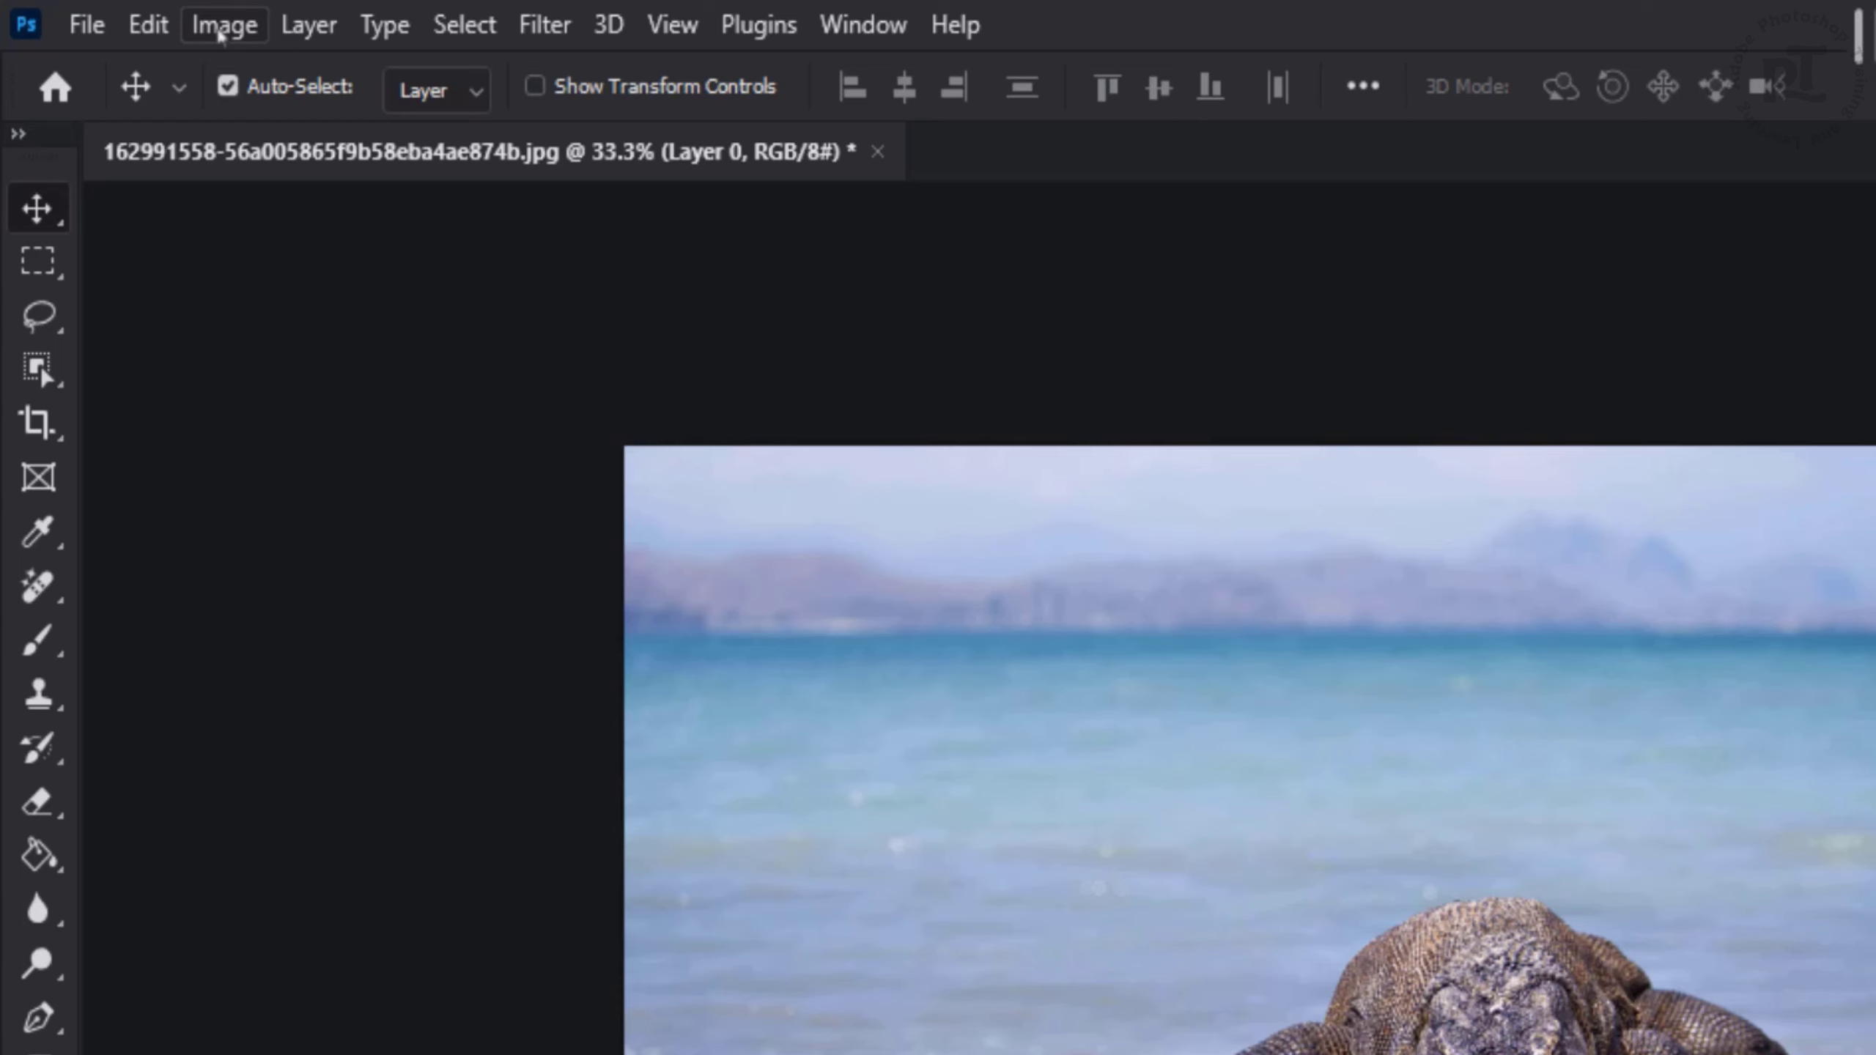
- Enlarge the canvas width to 3000 pixels
{"action": "left_click", "coordinate": [220, 34]}
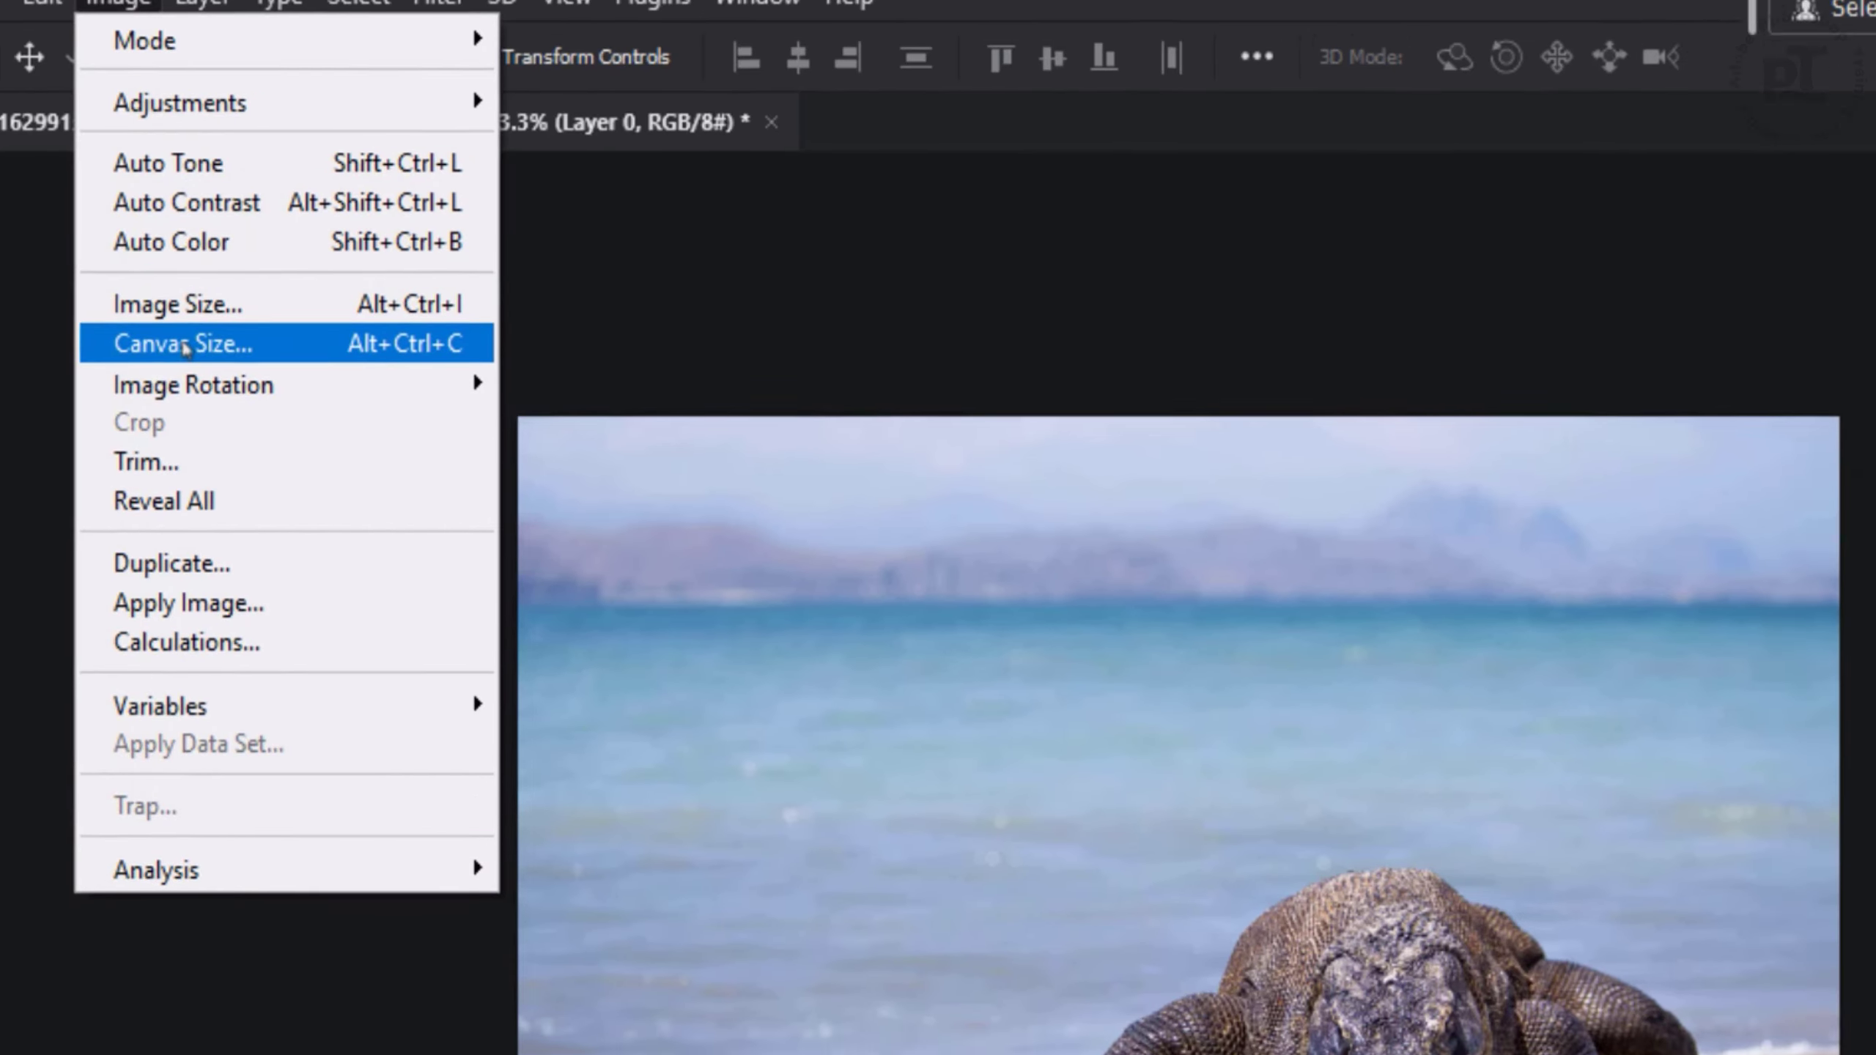
{"action": "left_click", "coordinate": [288, 373]}
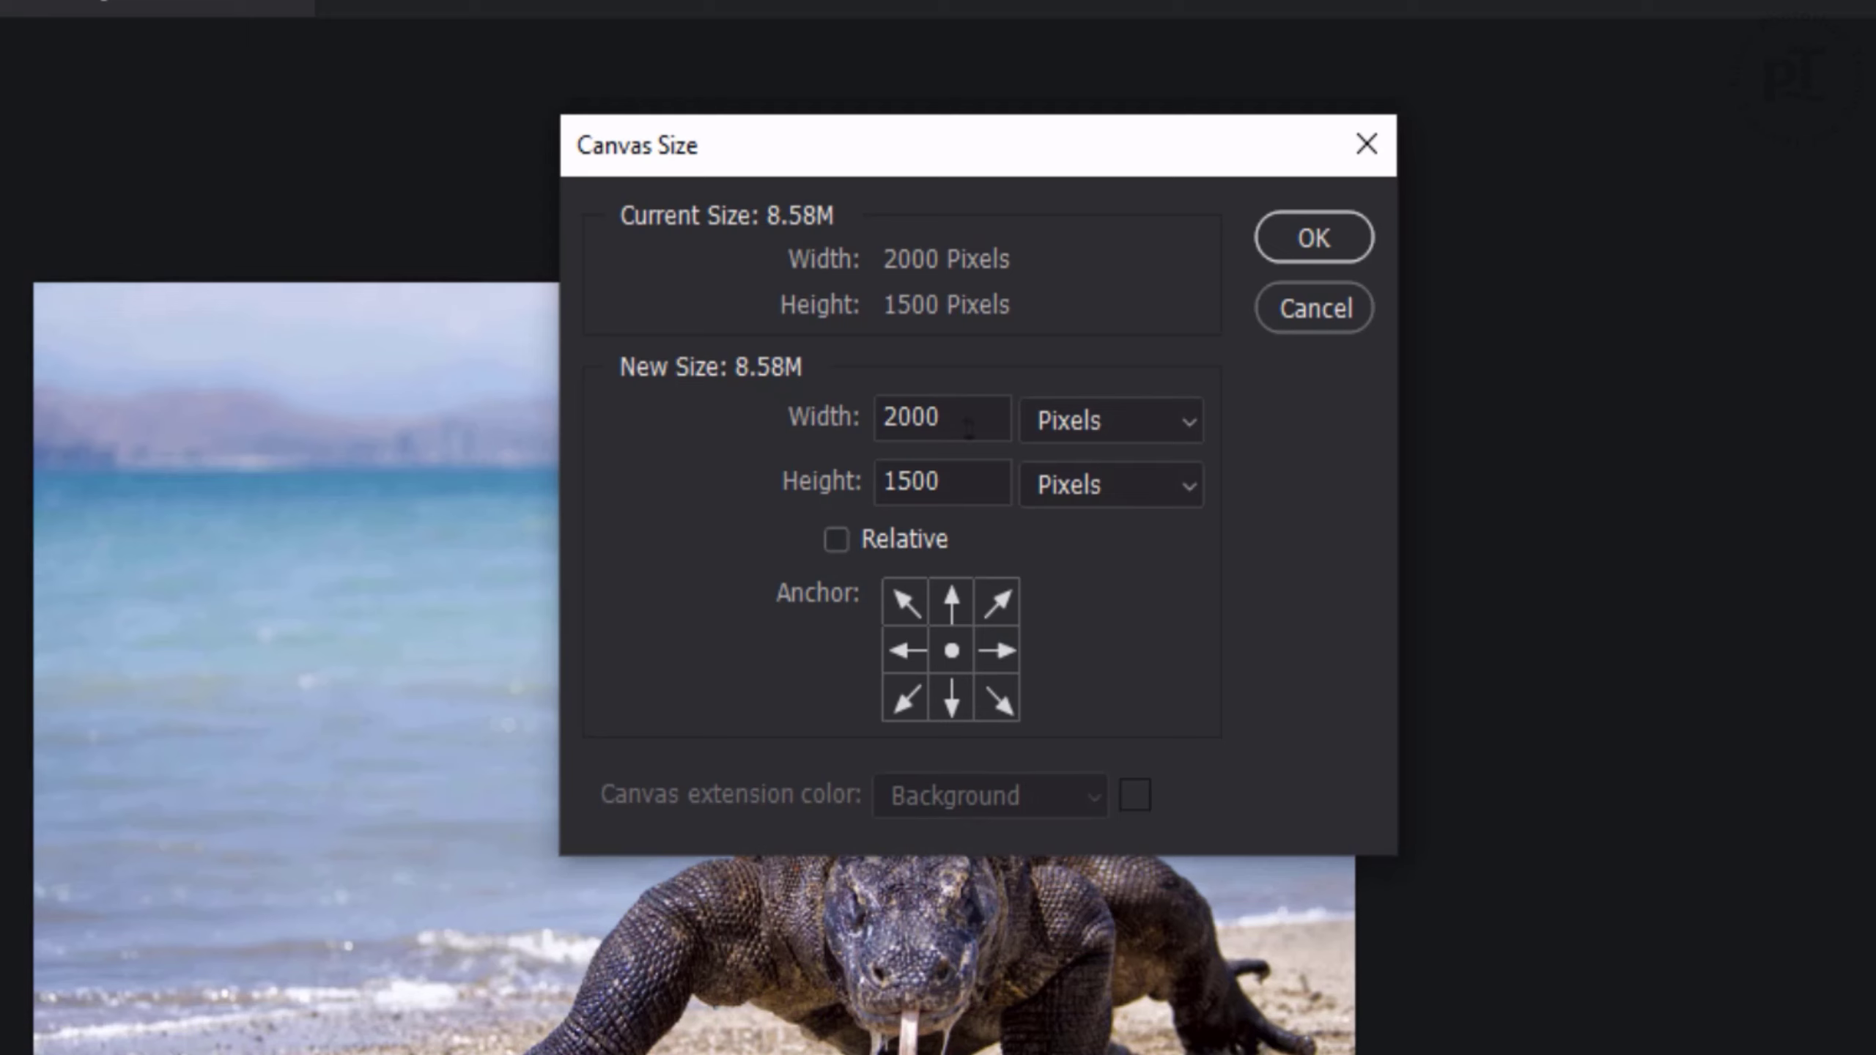
{"action": "left_click_drag", "start_coordinate": [968, 427], "coordinate": [744, 425]}
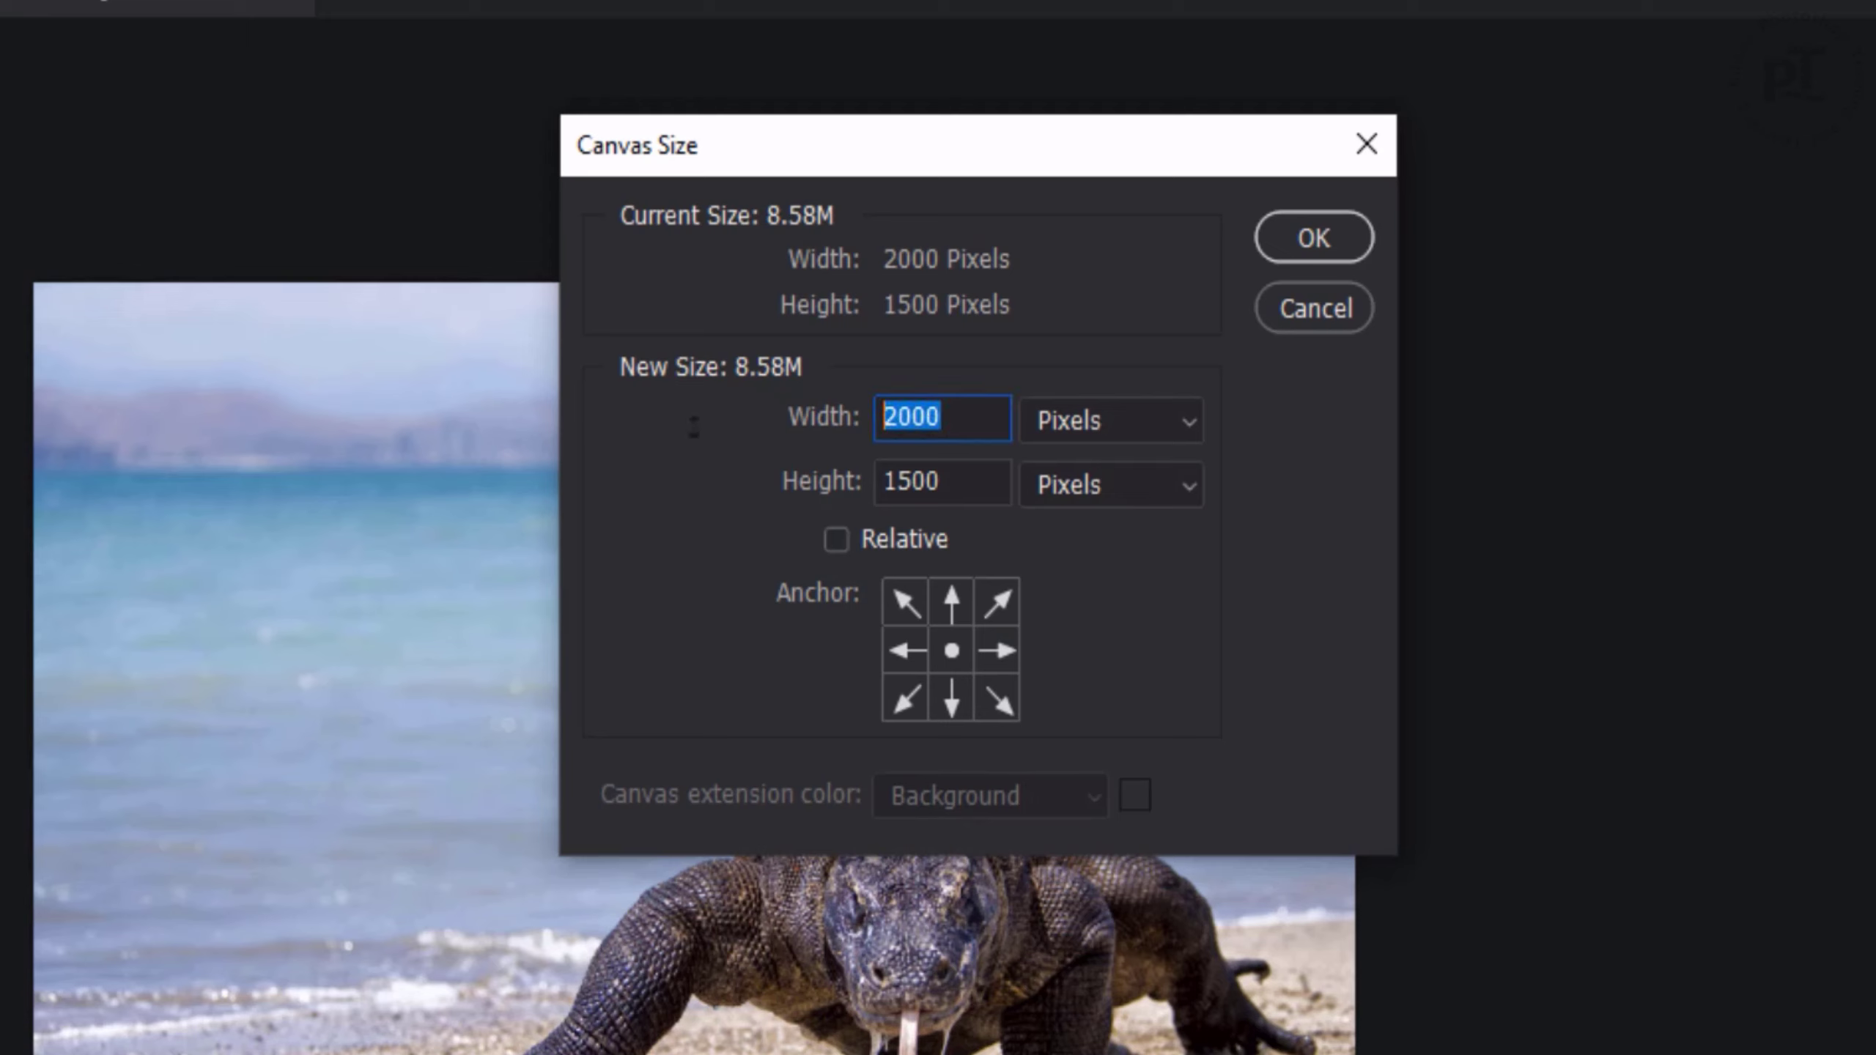
{"action": "type", "text": "3000"}
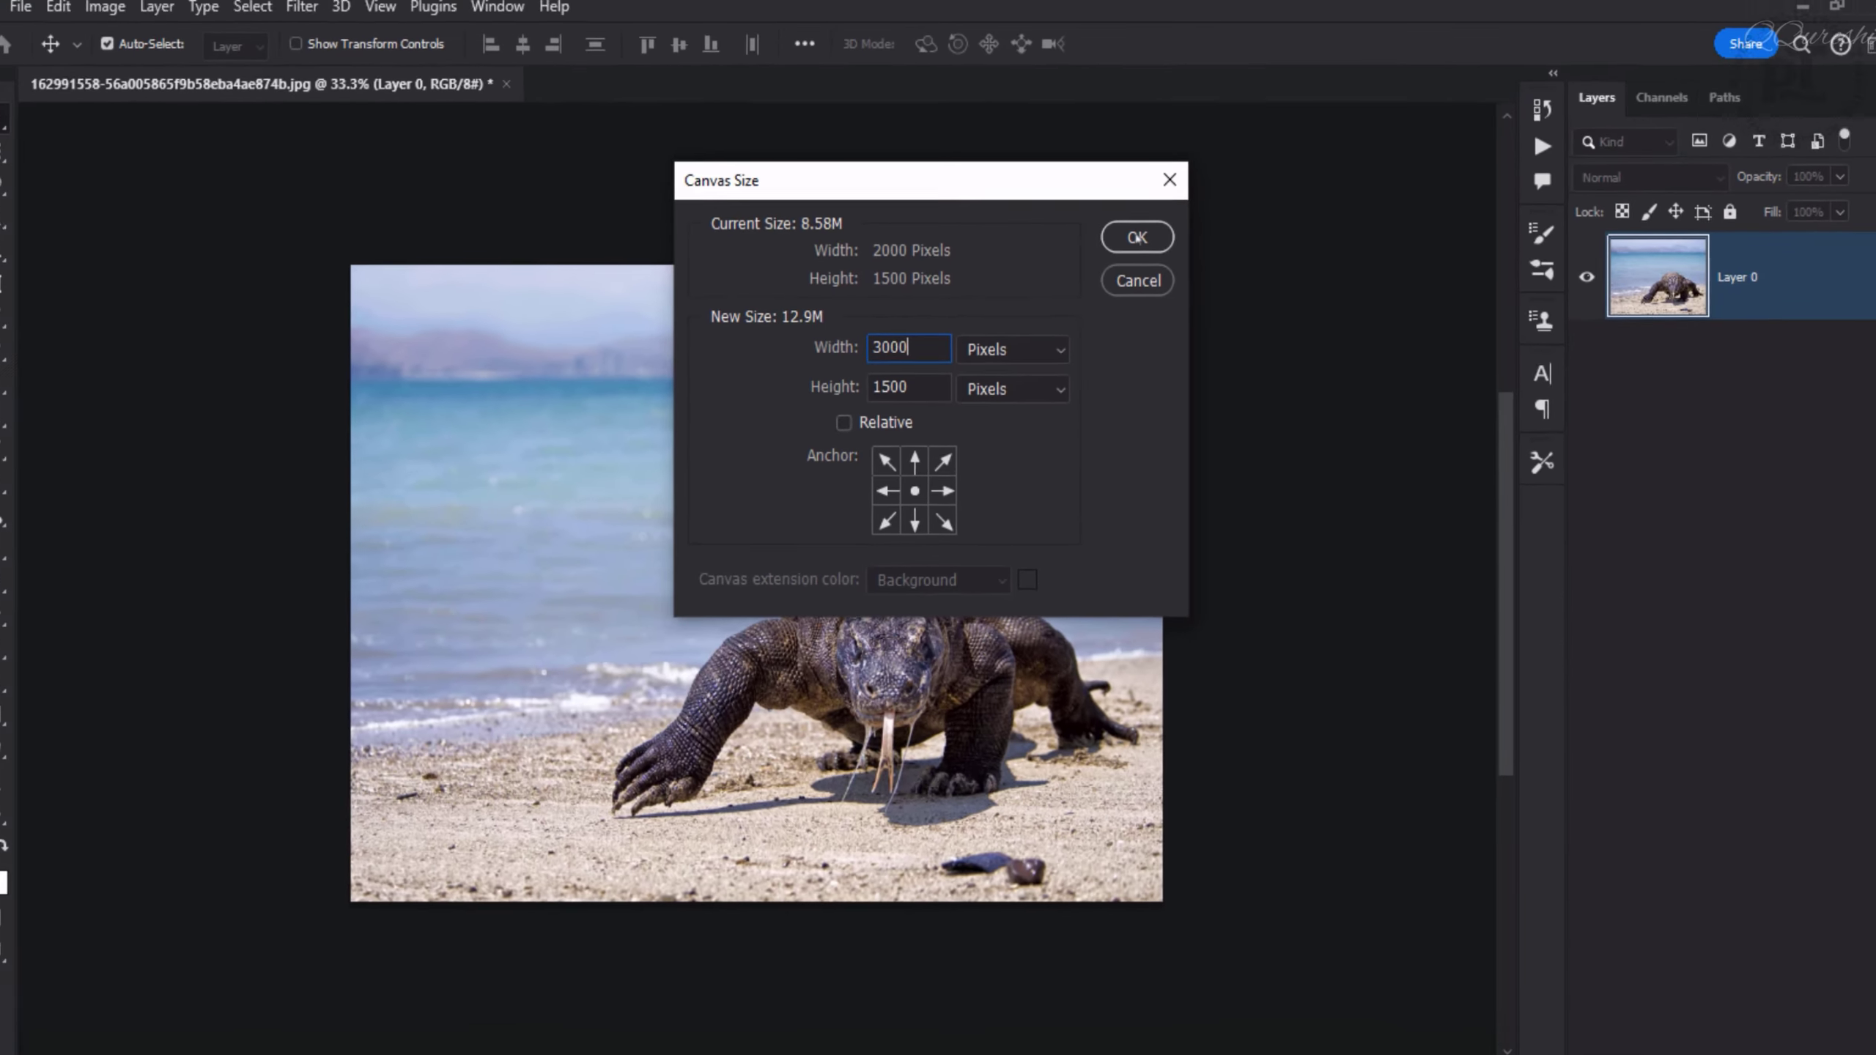
{"action": "key", "text": "Return"}
{"action": "key", "text": "ctrl+0"}
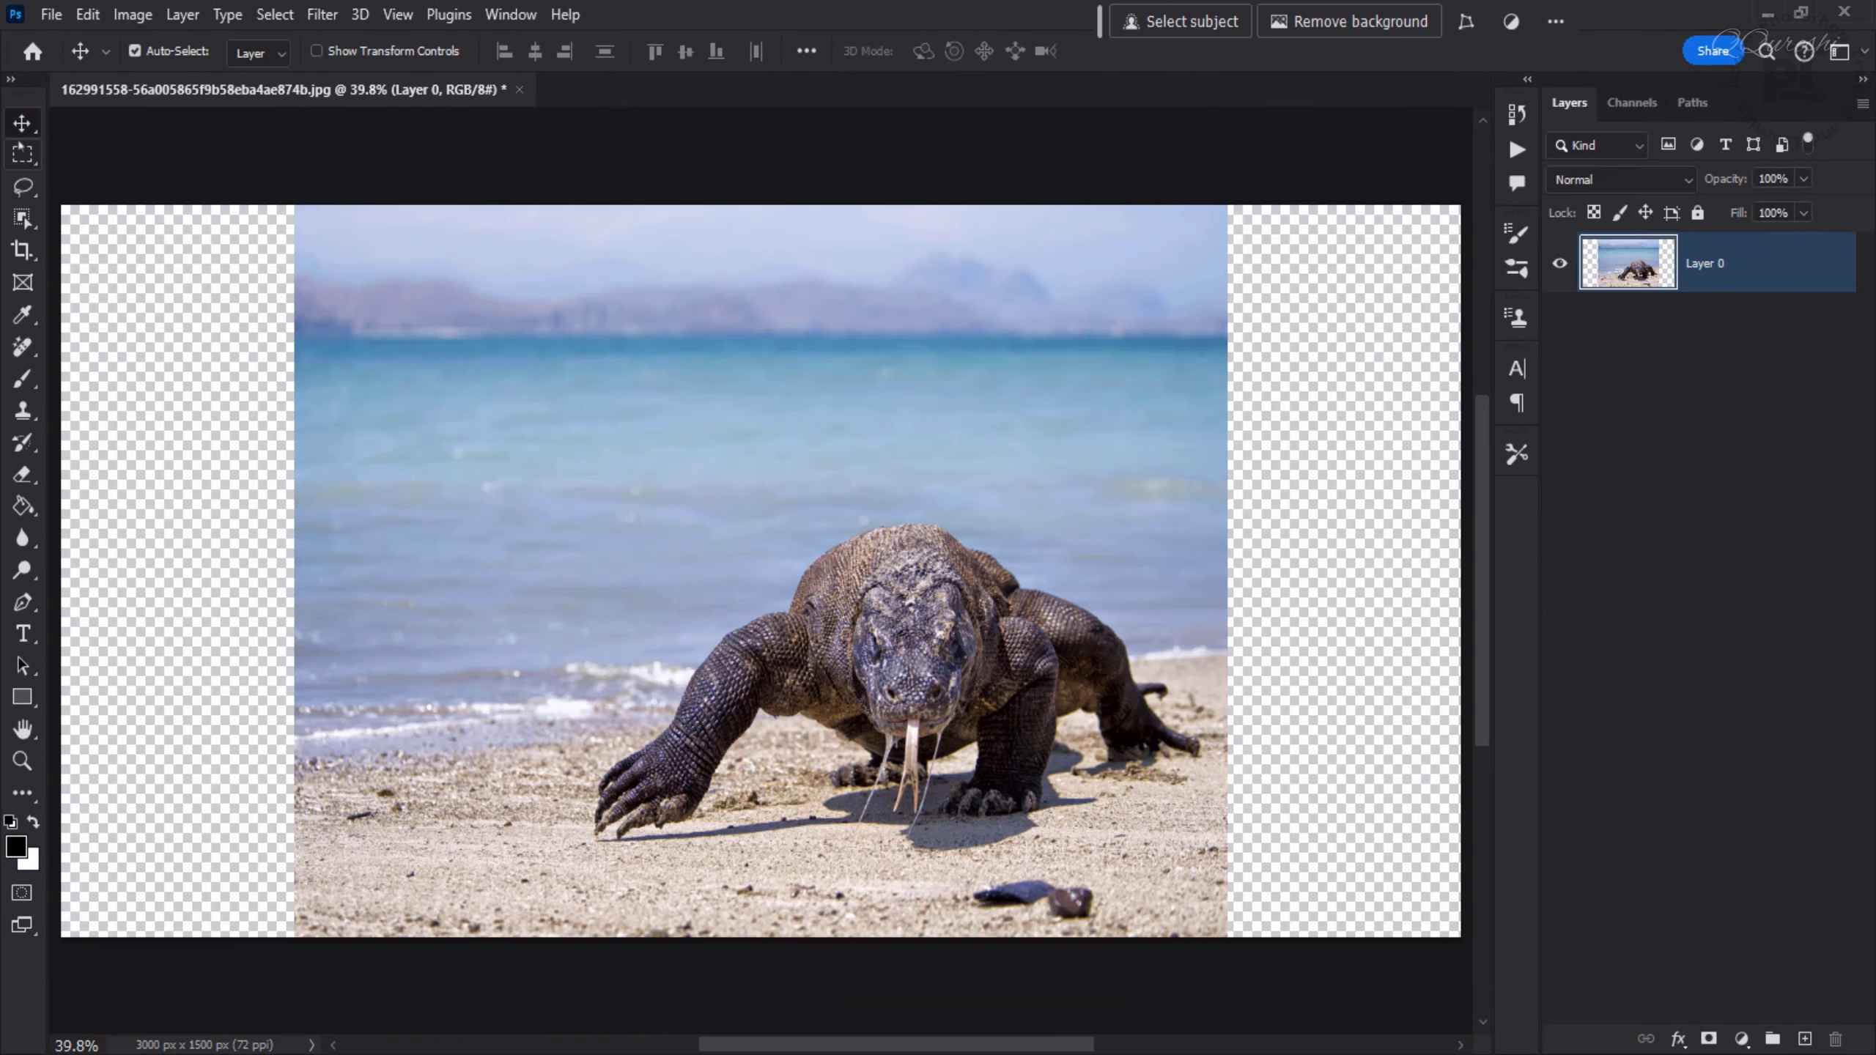
- Move the photo layer against the canvas's right edge
{"action": "left_click_drag", "start_coordinate": [714, 512], "coordinate": [748, 527]}
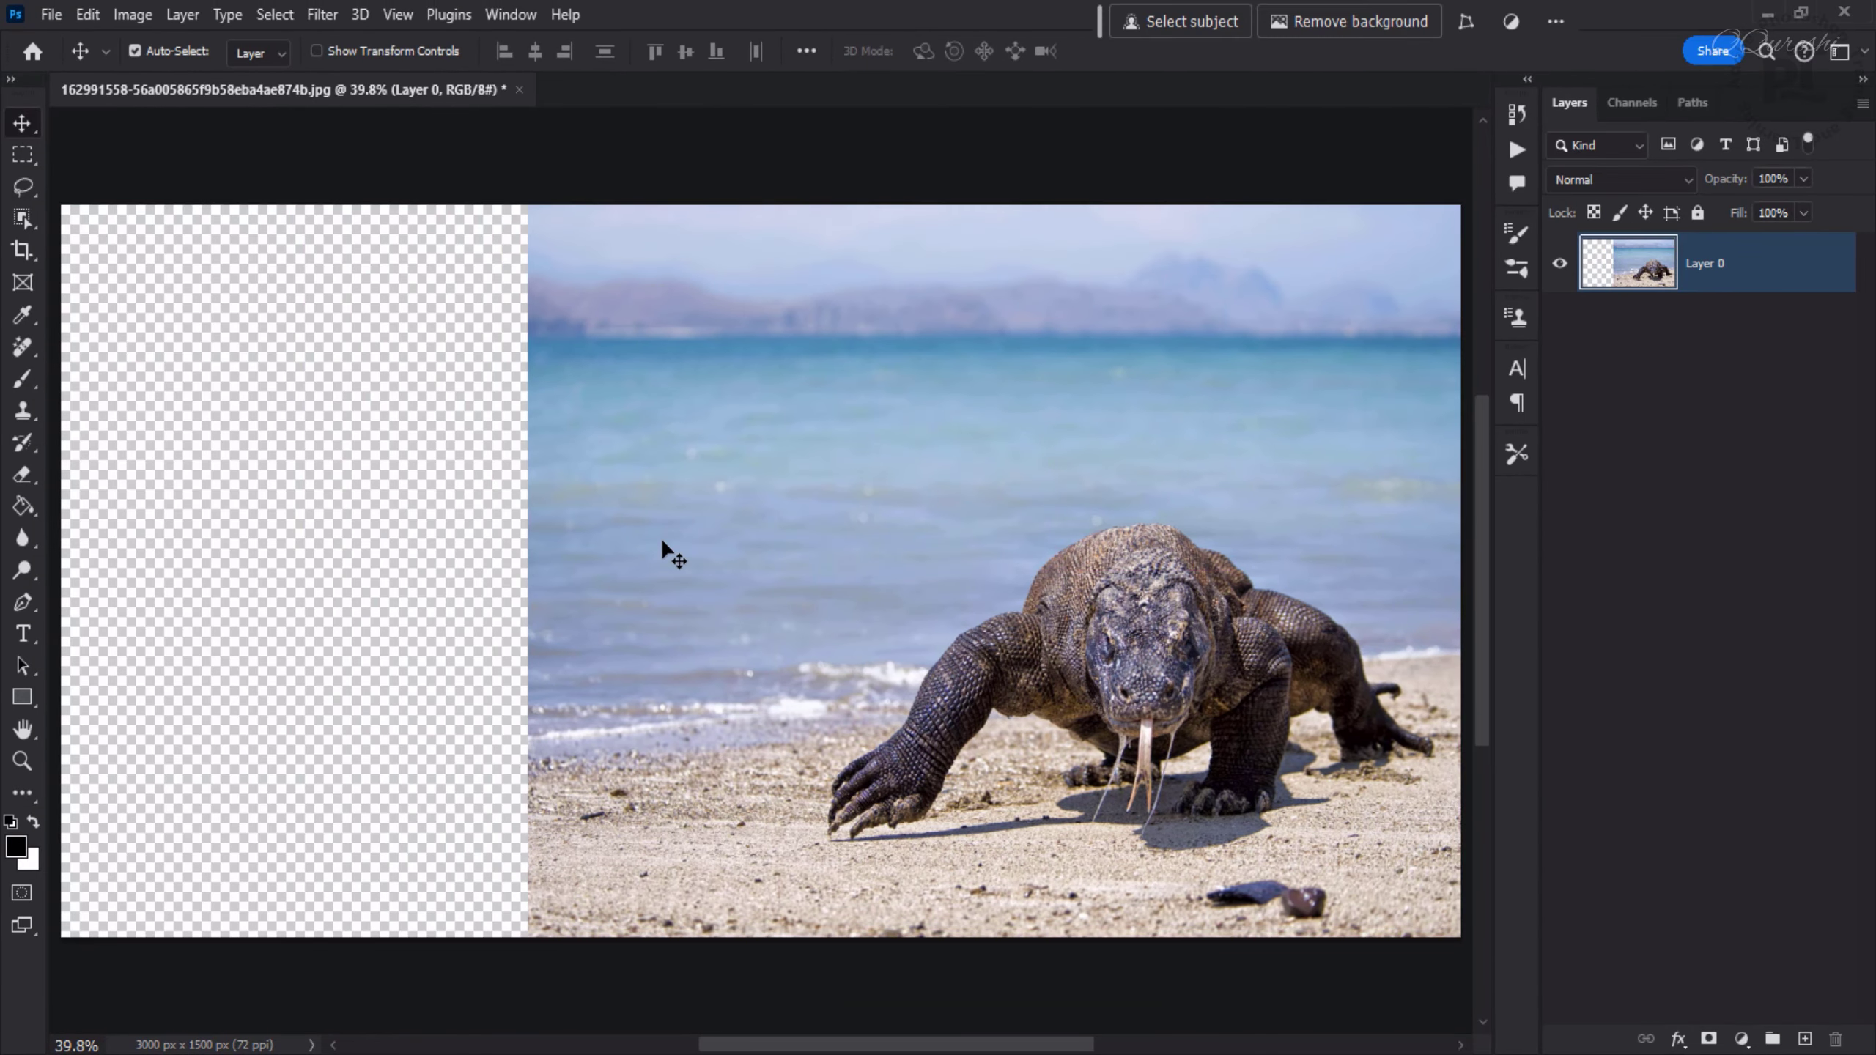
- Try stretching the photo leftward over the empty area with Free Transform, then undo it
{"action": "key", "text": "ctrl+t"}
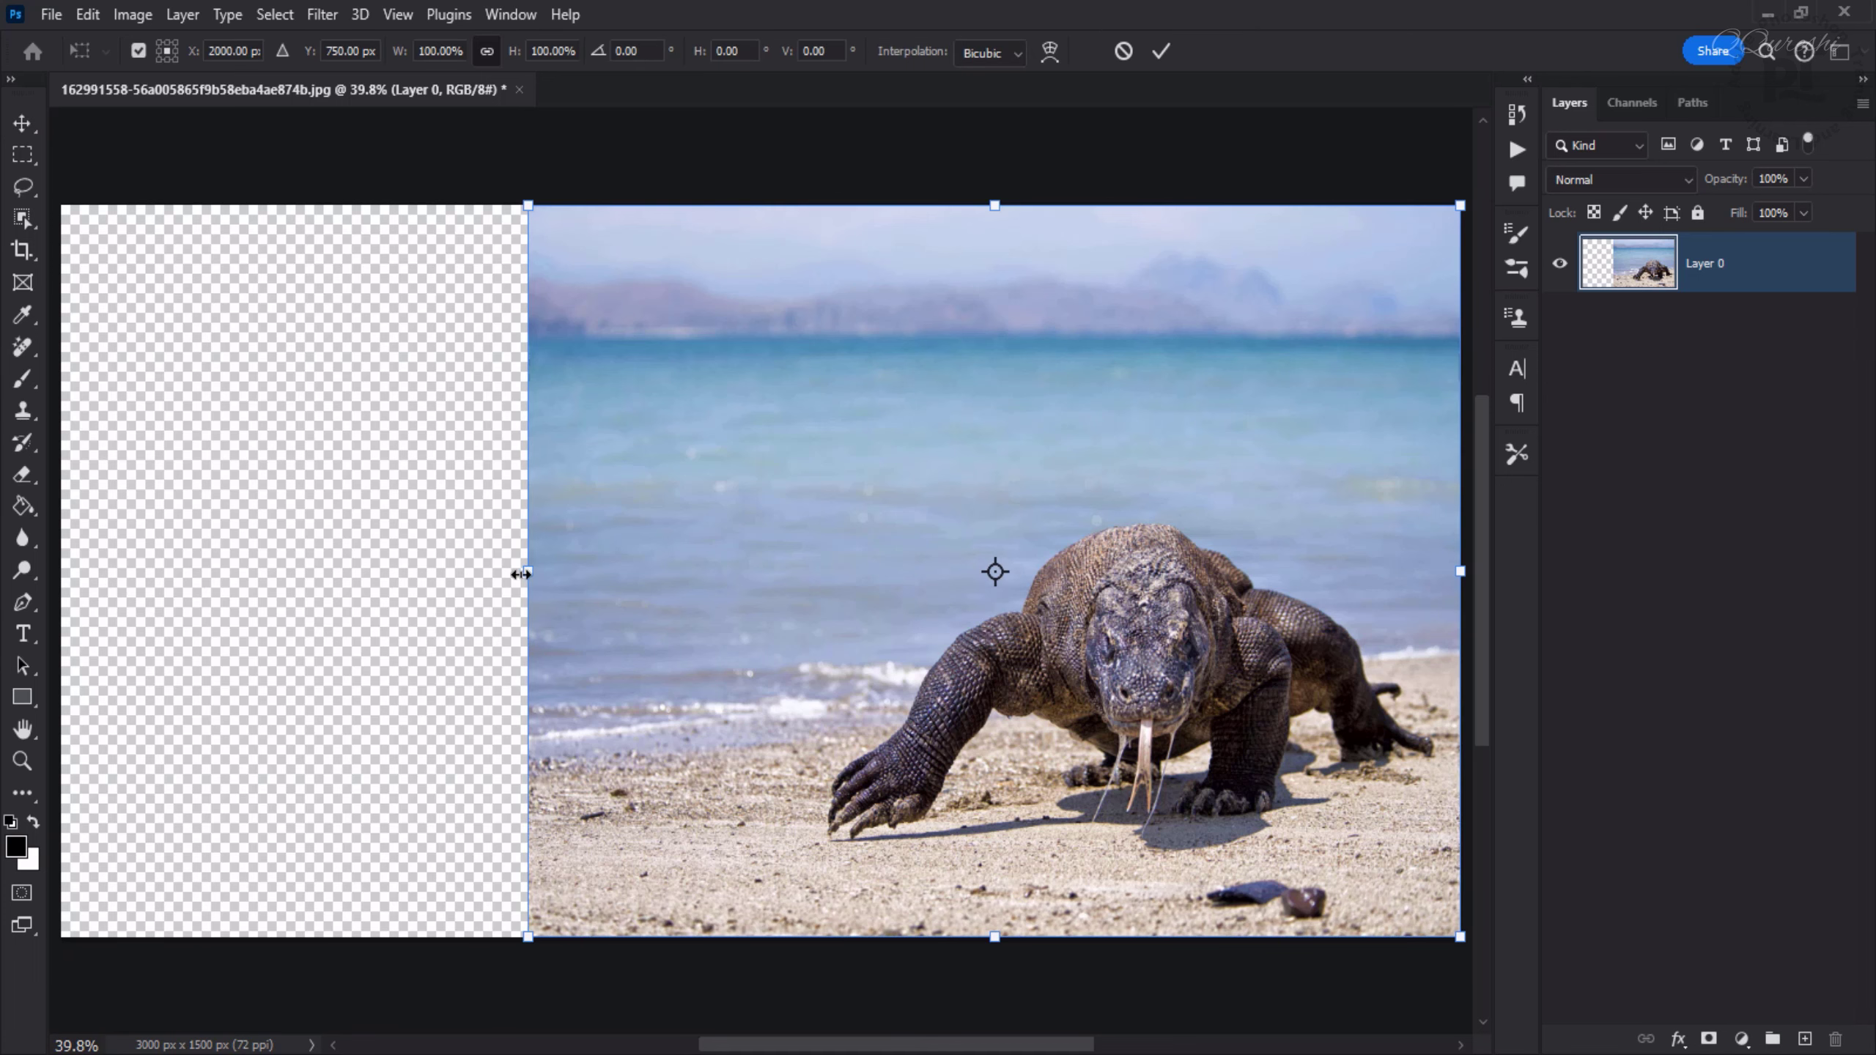
{"action": "left_click_drag", "start_coordinate": [524, 574], "coordinate": [332, 560]}
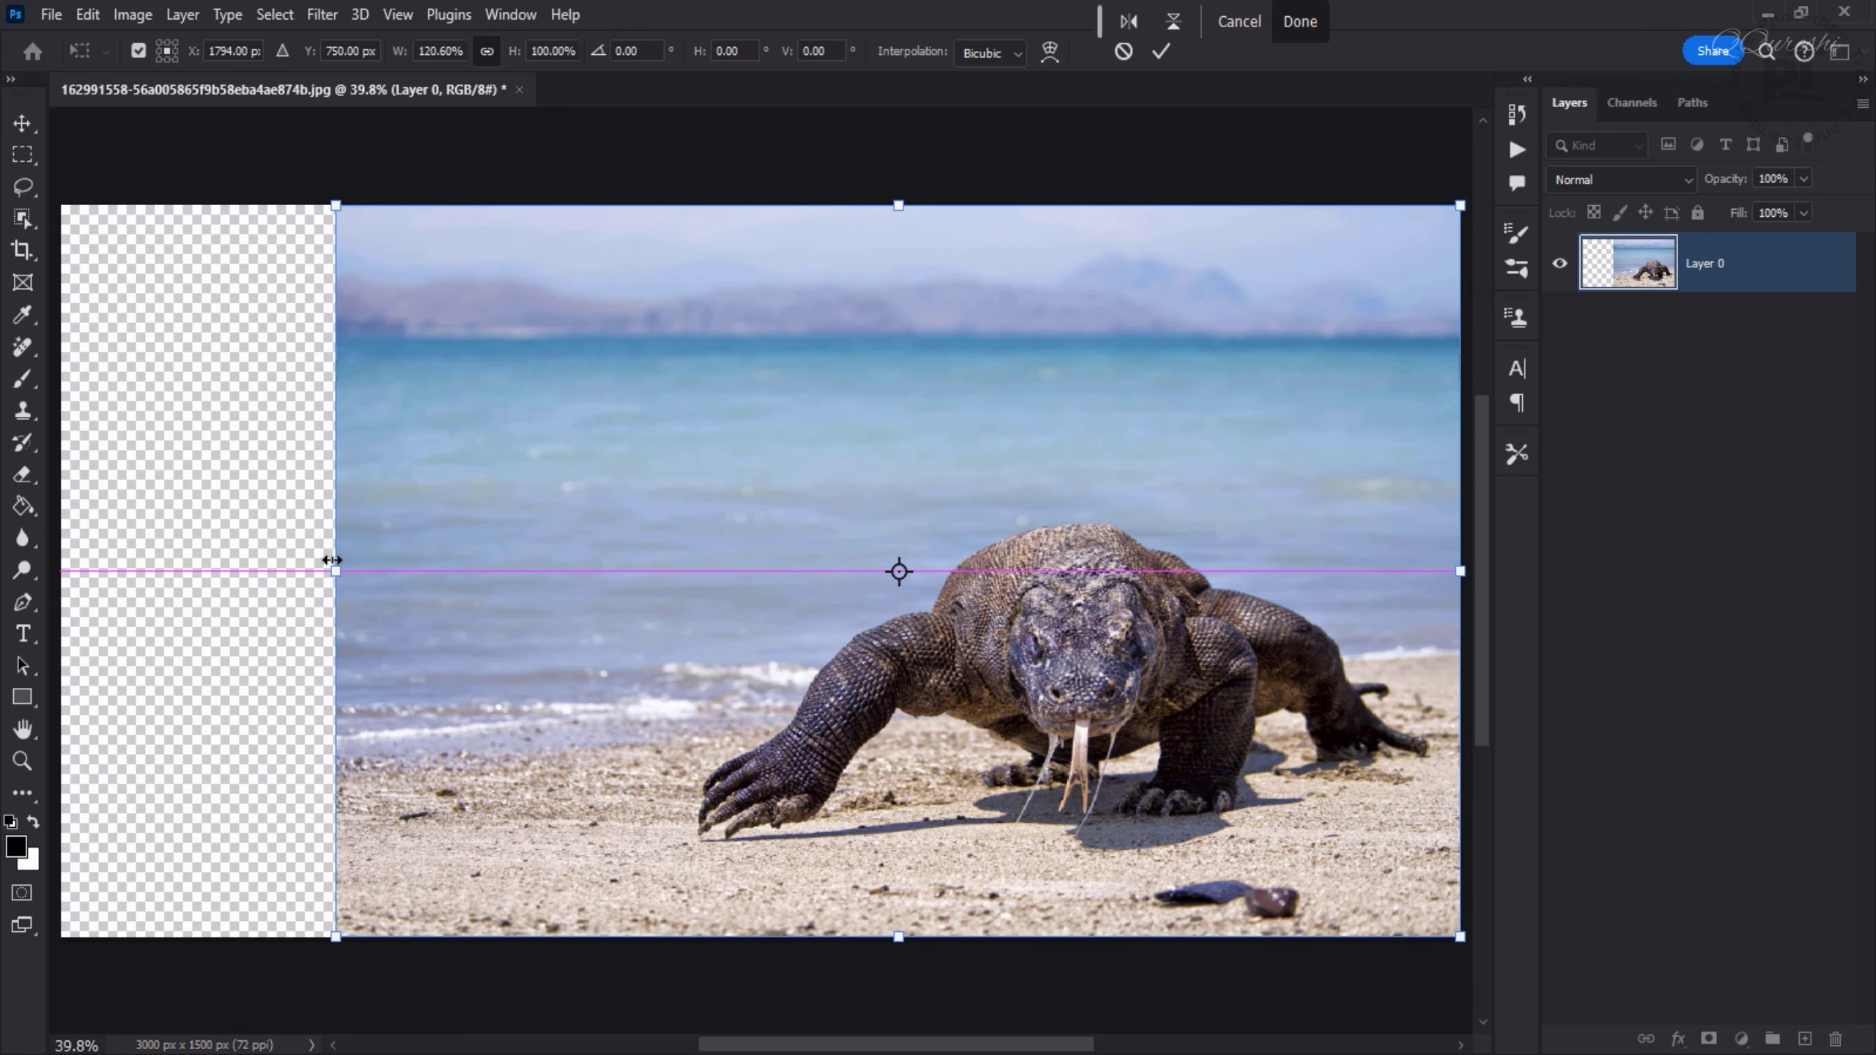
{"action": "key", "text": "Return"}
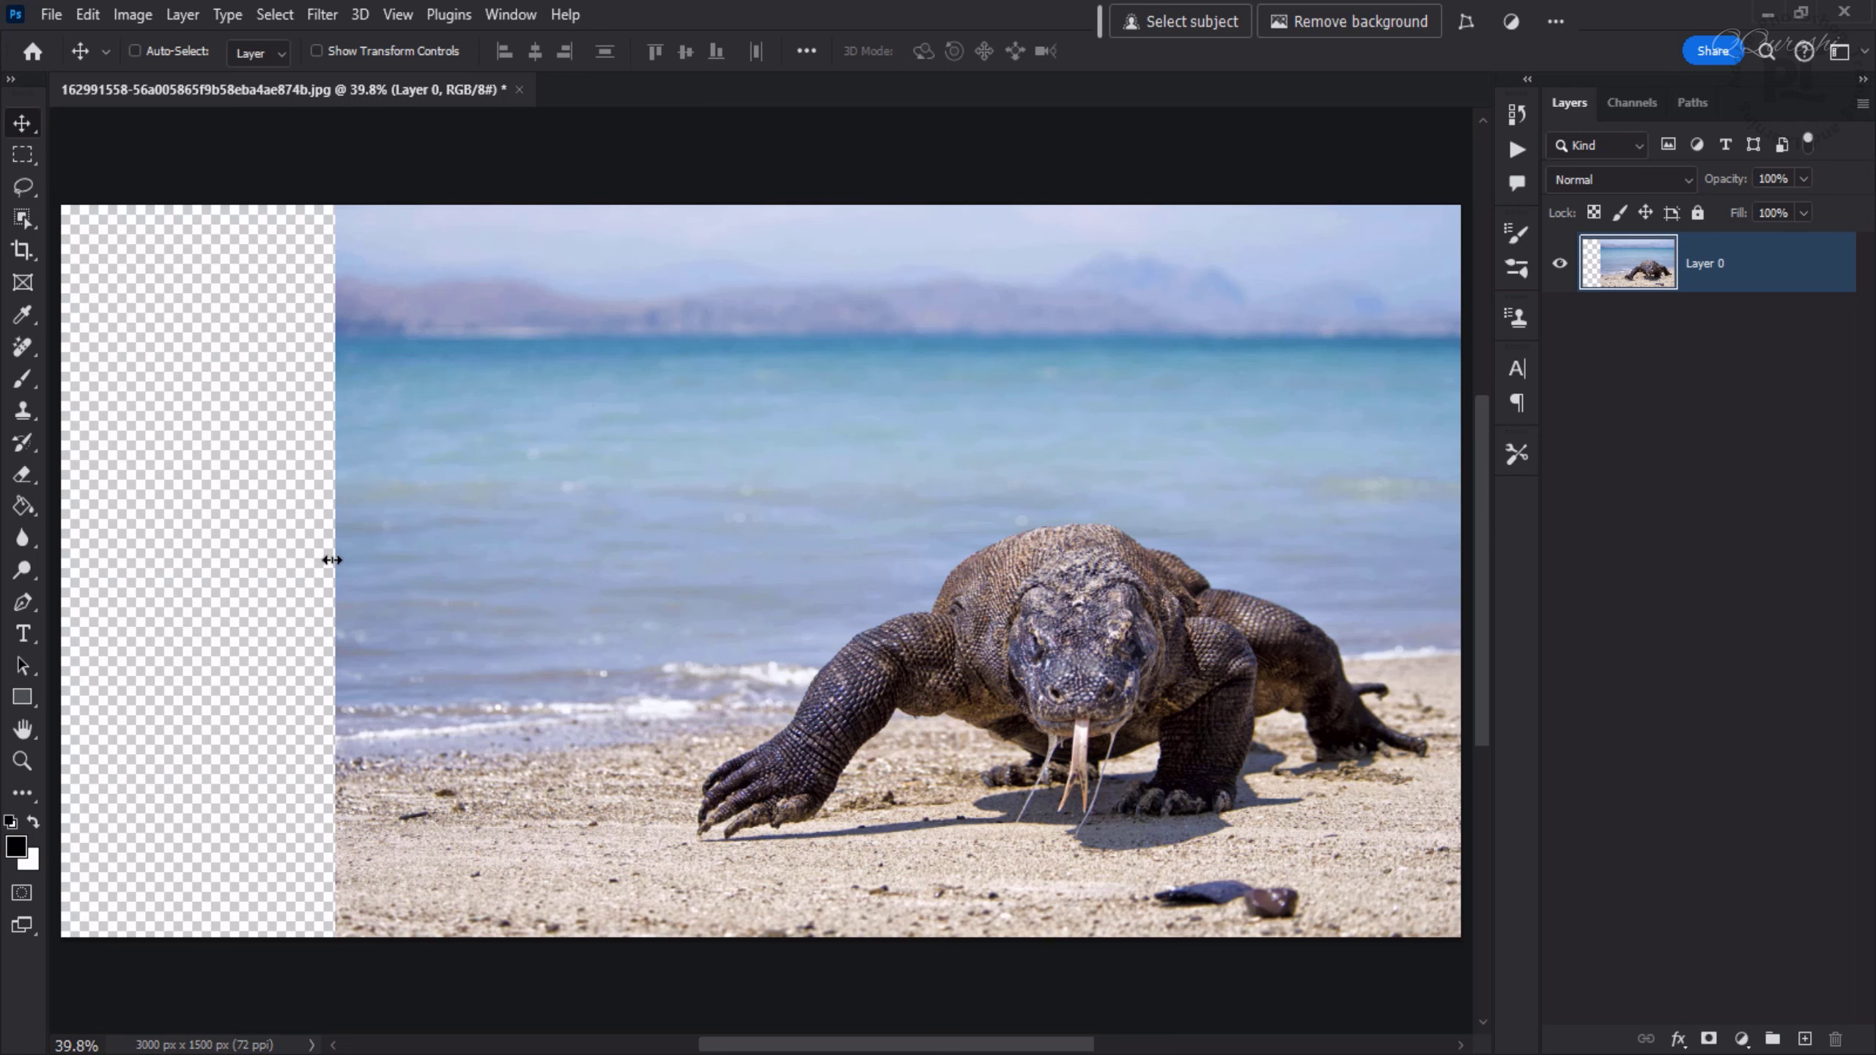
{"action": "key", "text": "ctrl+z"}
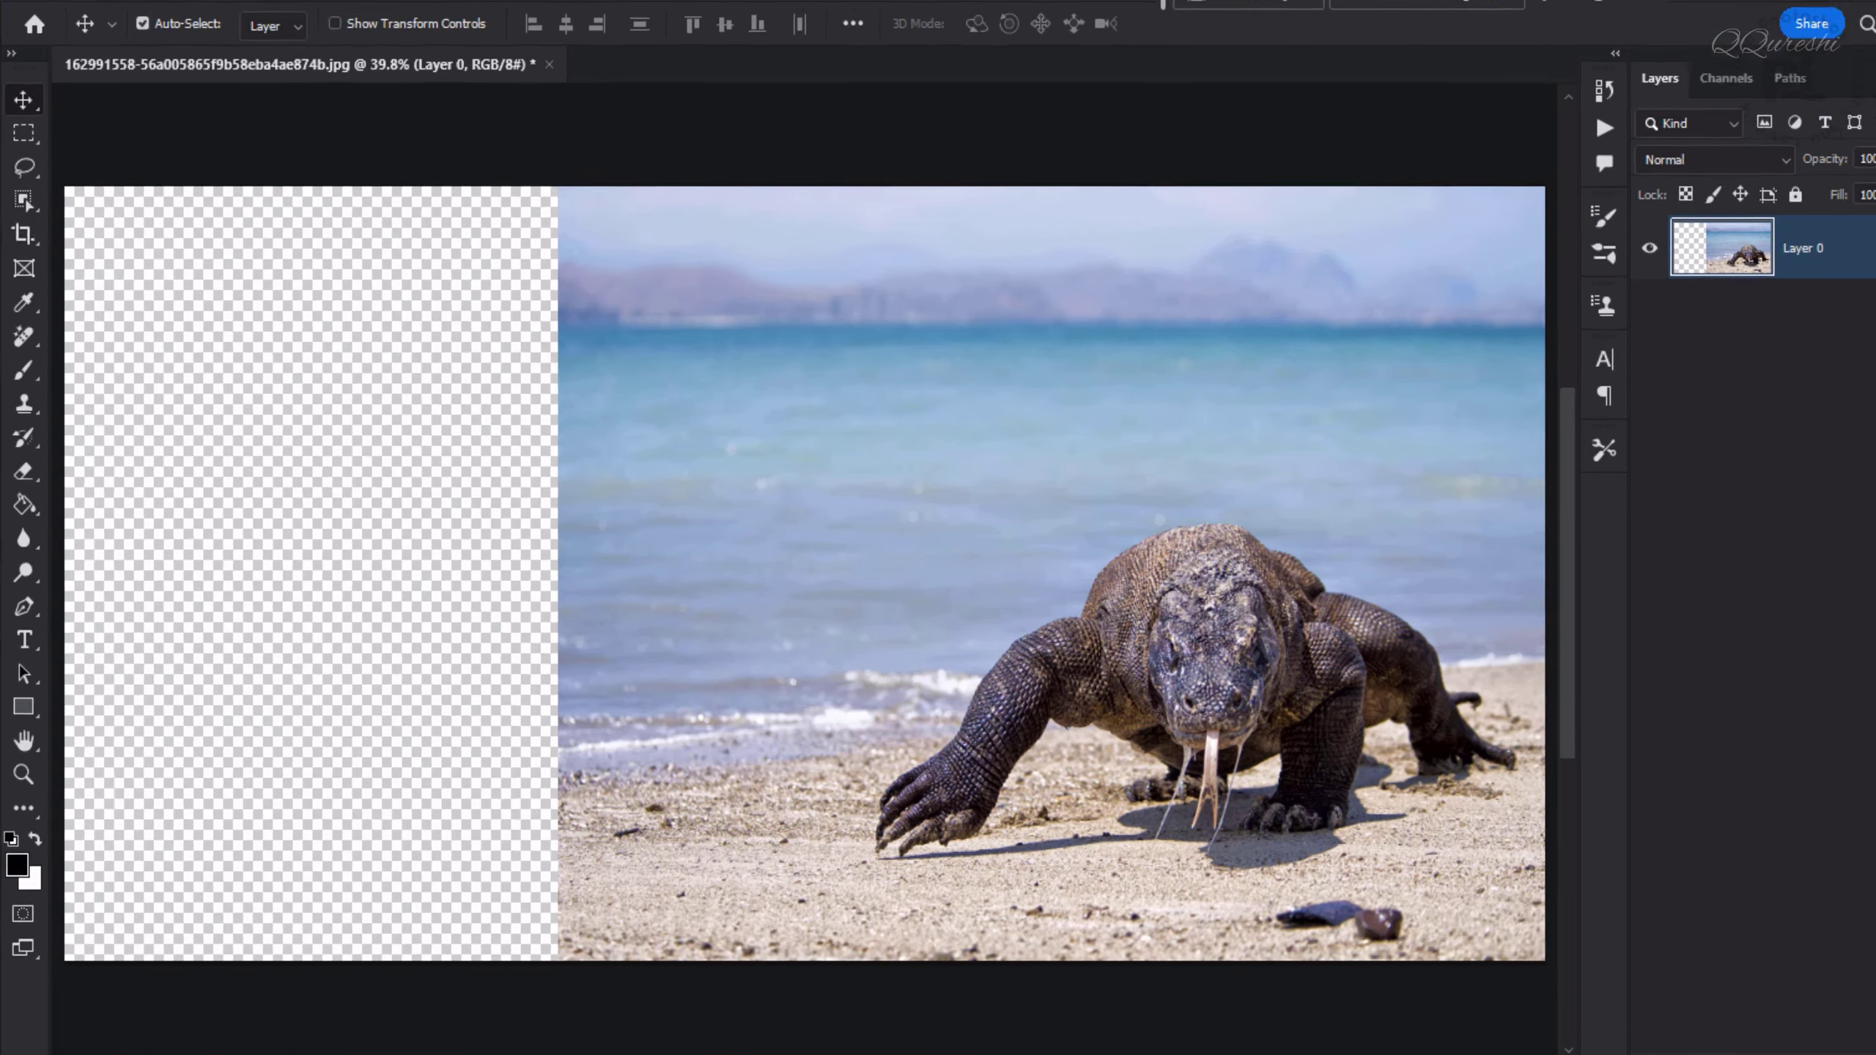
- Try stretching the photo leftward with Content-Aware Scale without any protection
{"action": "left_click", "coordinate": [87, 15]}
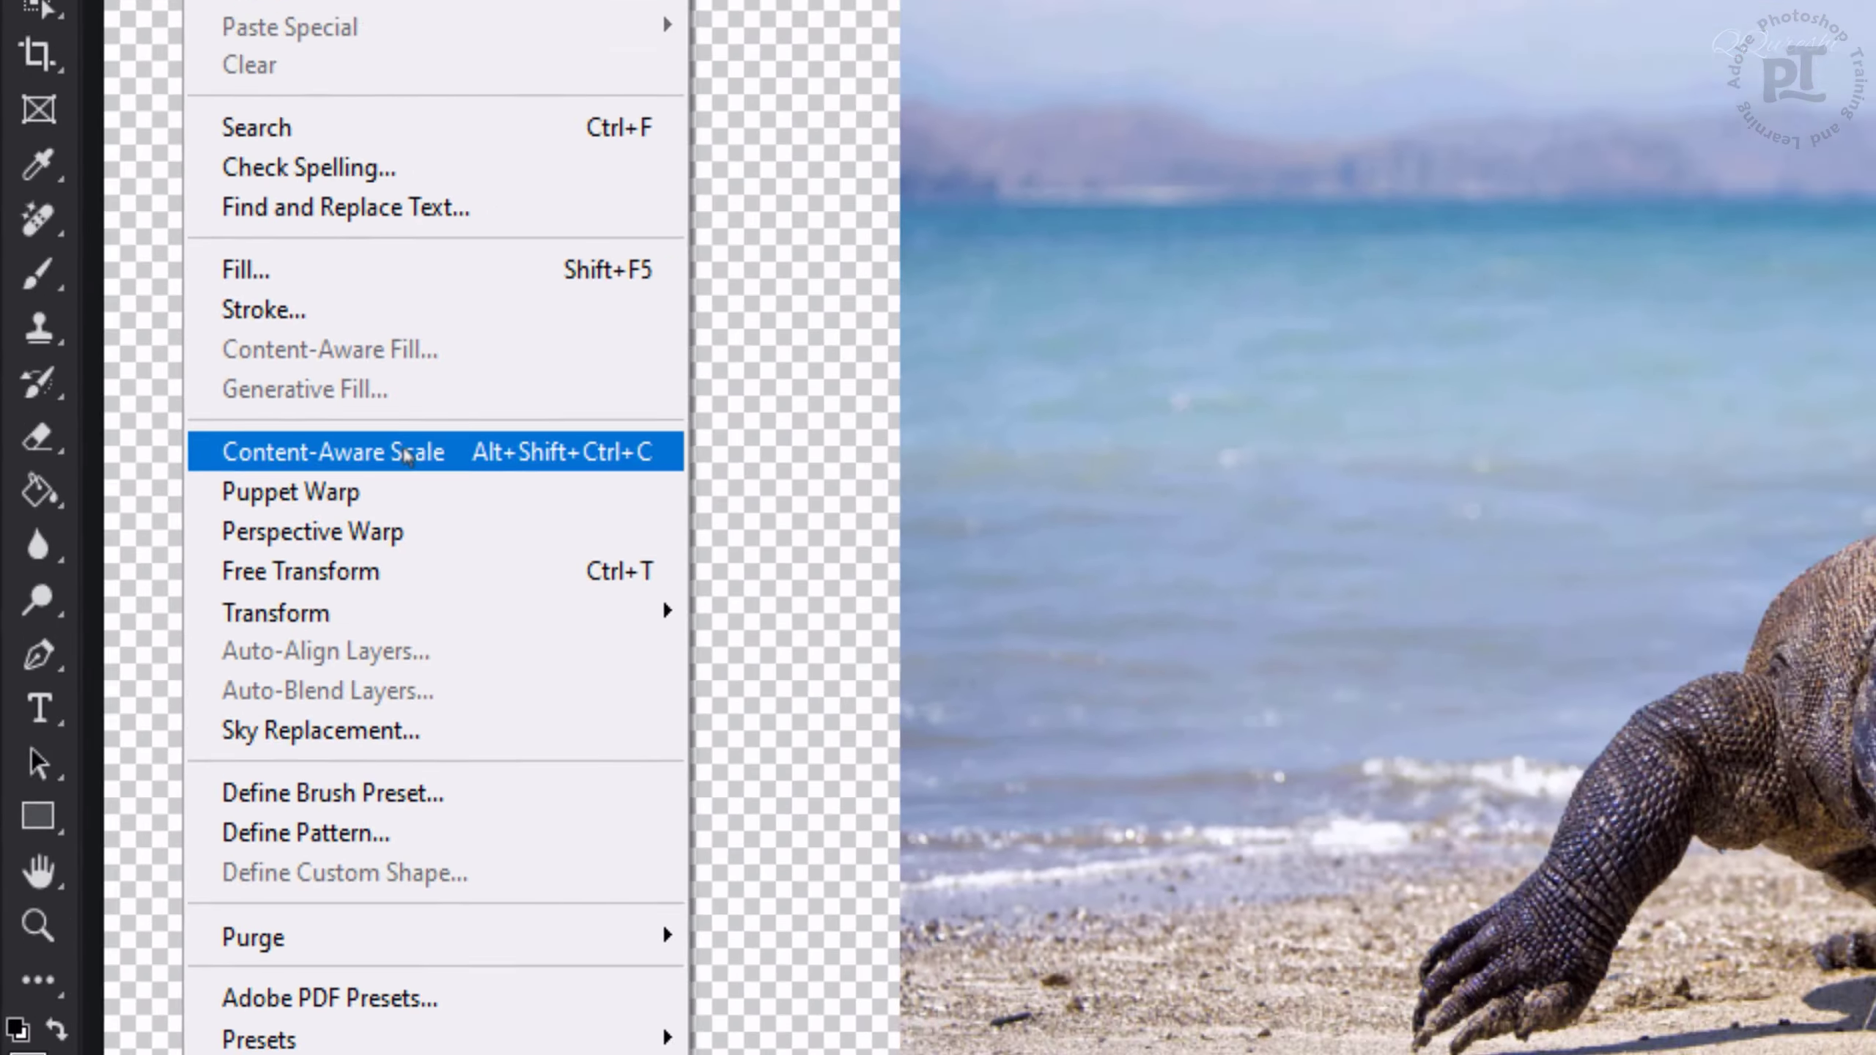
{"action": "left_click", "coordinate": [626, 414]}
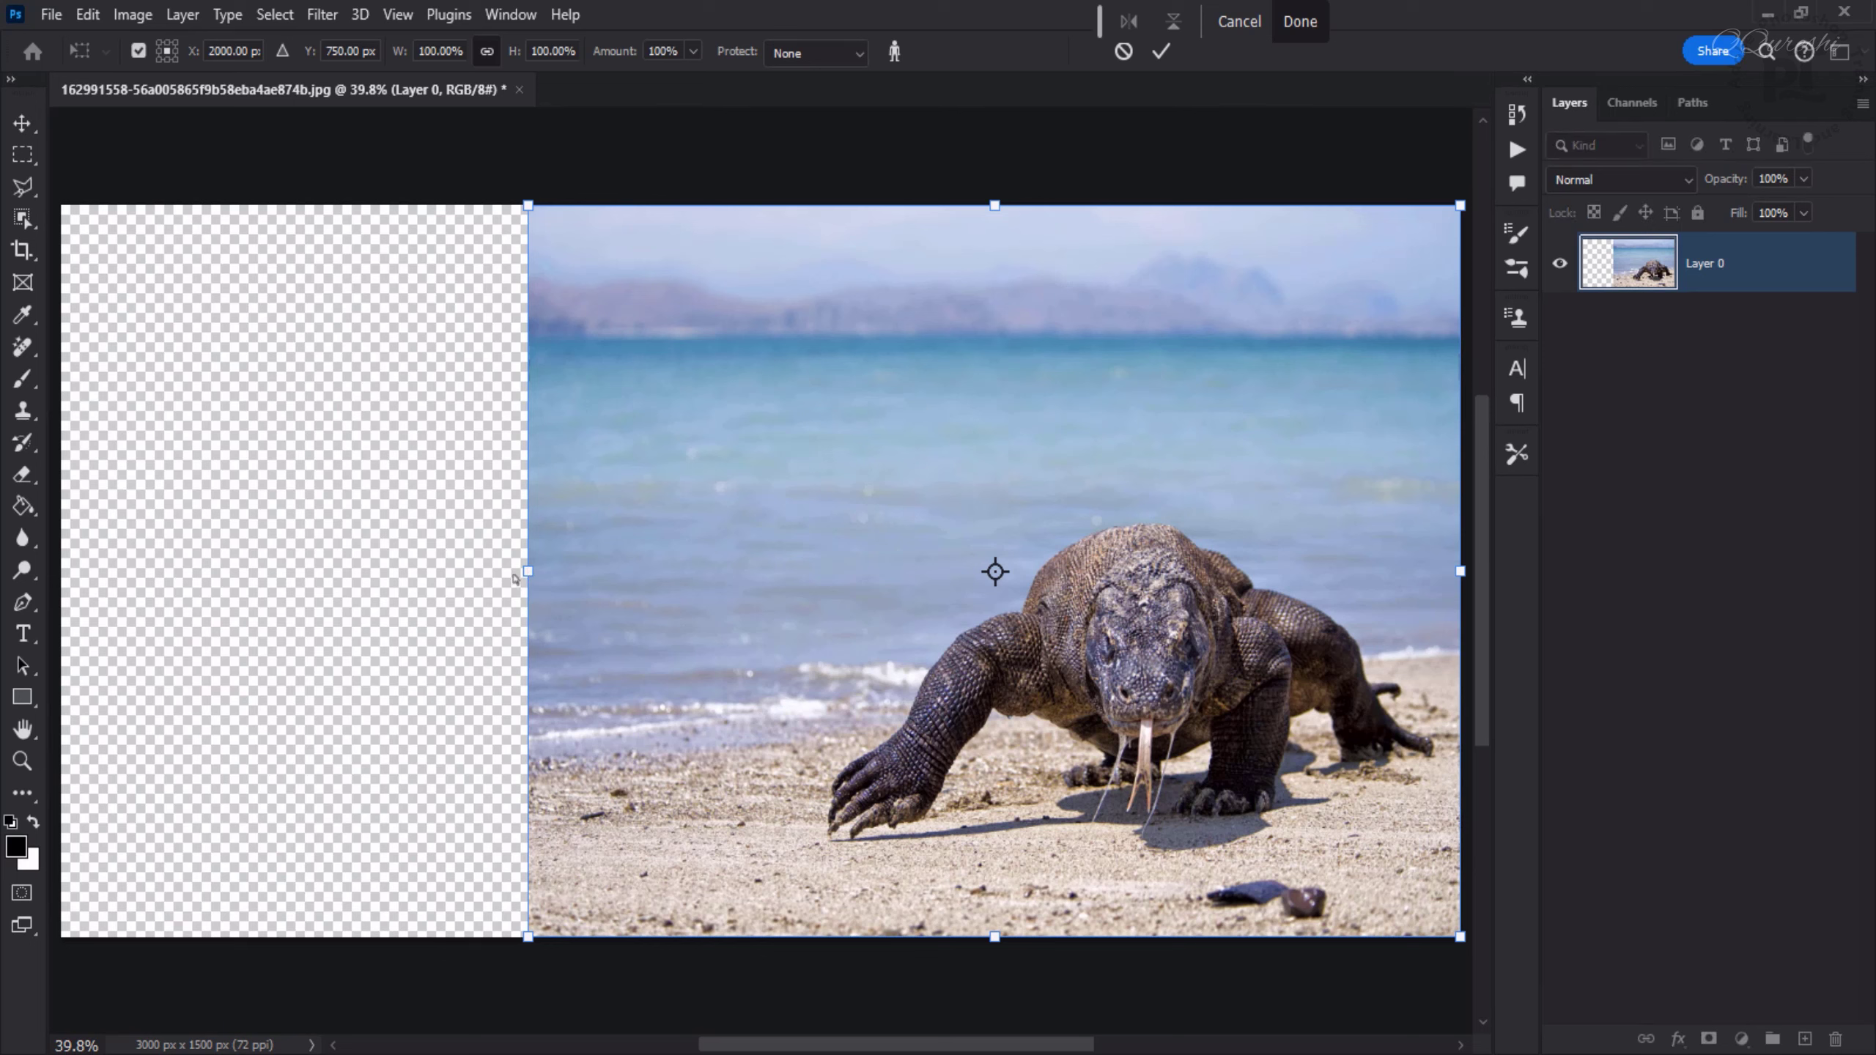
{"action": "left_click_drag", "start_coordinate": [522, 578], "coordinate": [228, 582]}
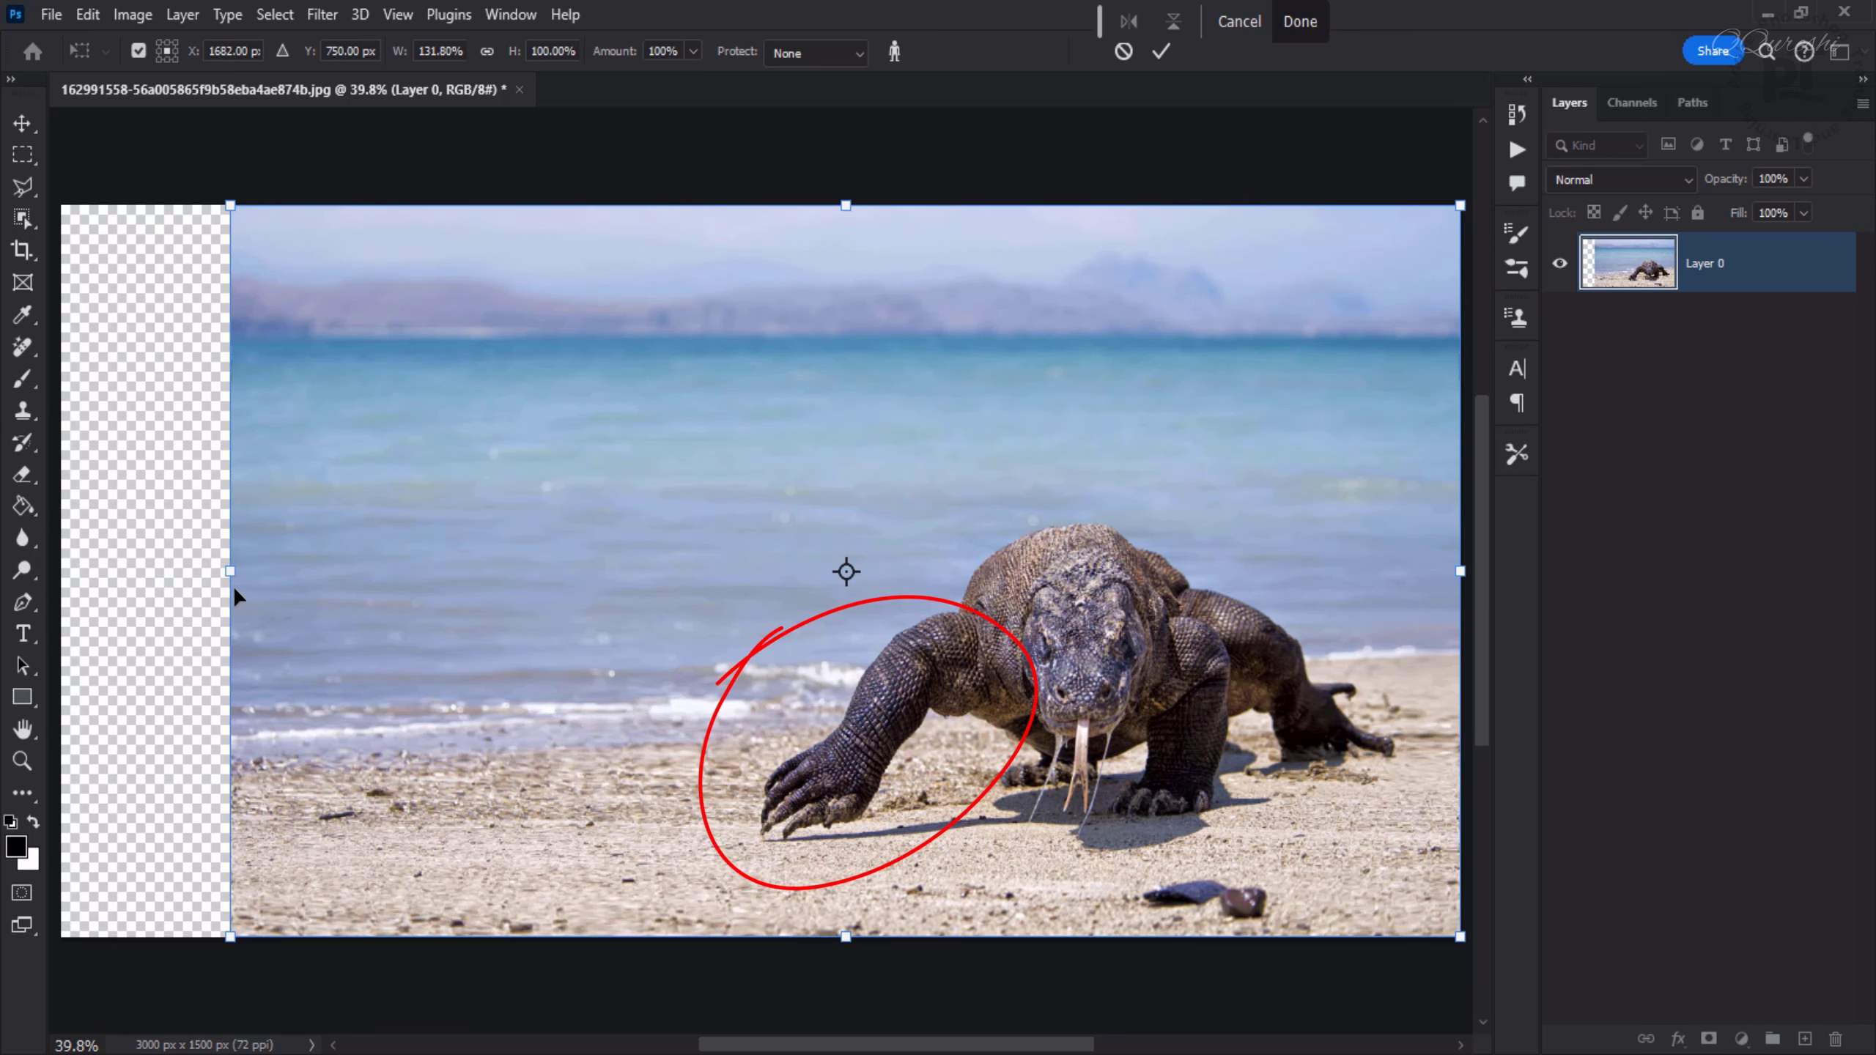
{"action": "mouse_move", "coordinate": [236, 571]}
{"action": "left_mouse_down"}
{"action": "mouse_move", "coordinate": [158, 571]}
{"action": "mouse_move", "coordinate": [200, 569]}
{"action": "left_mouse_up"}
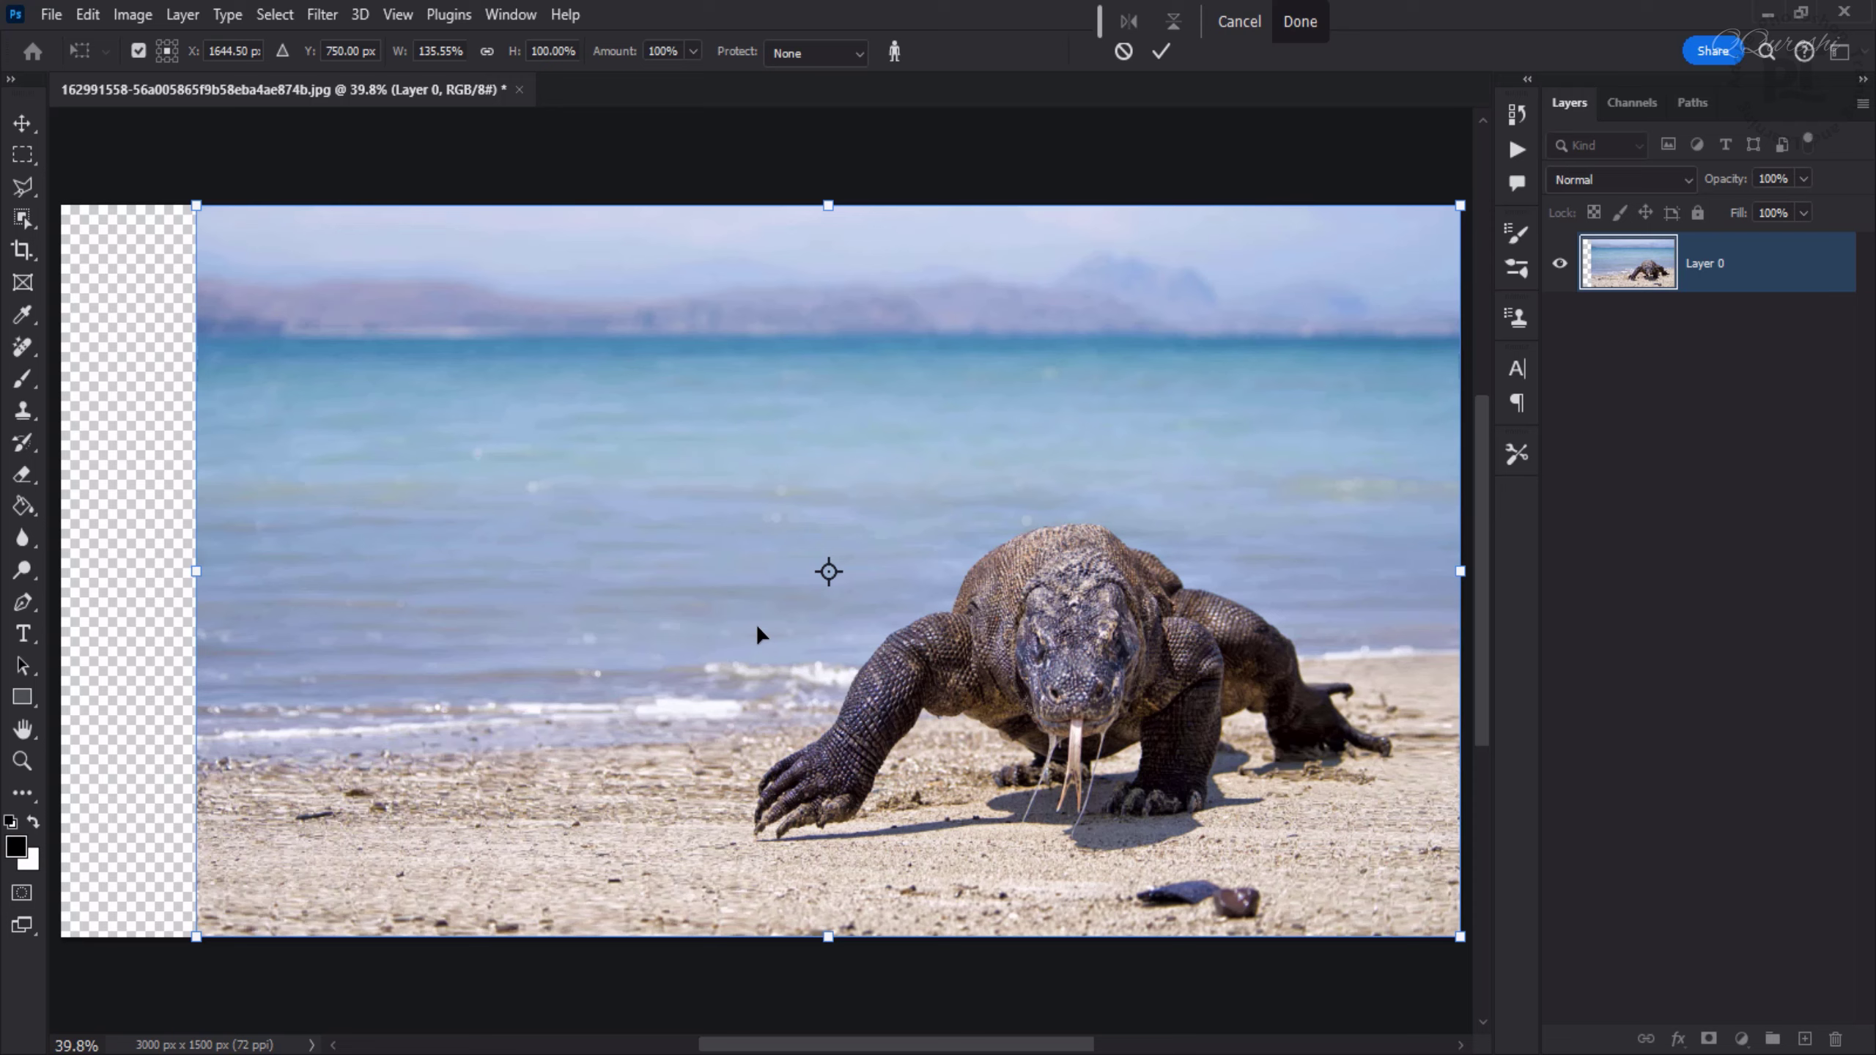
{"action": "key", "text": "Return"}
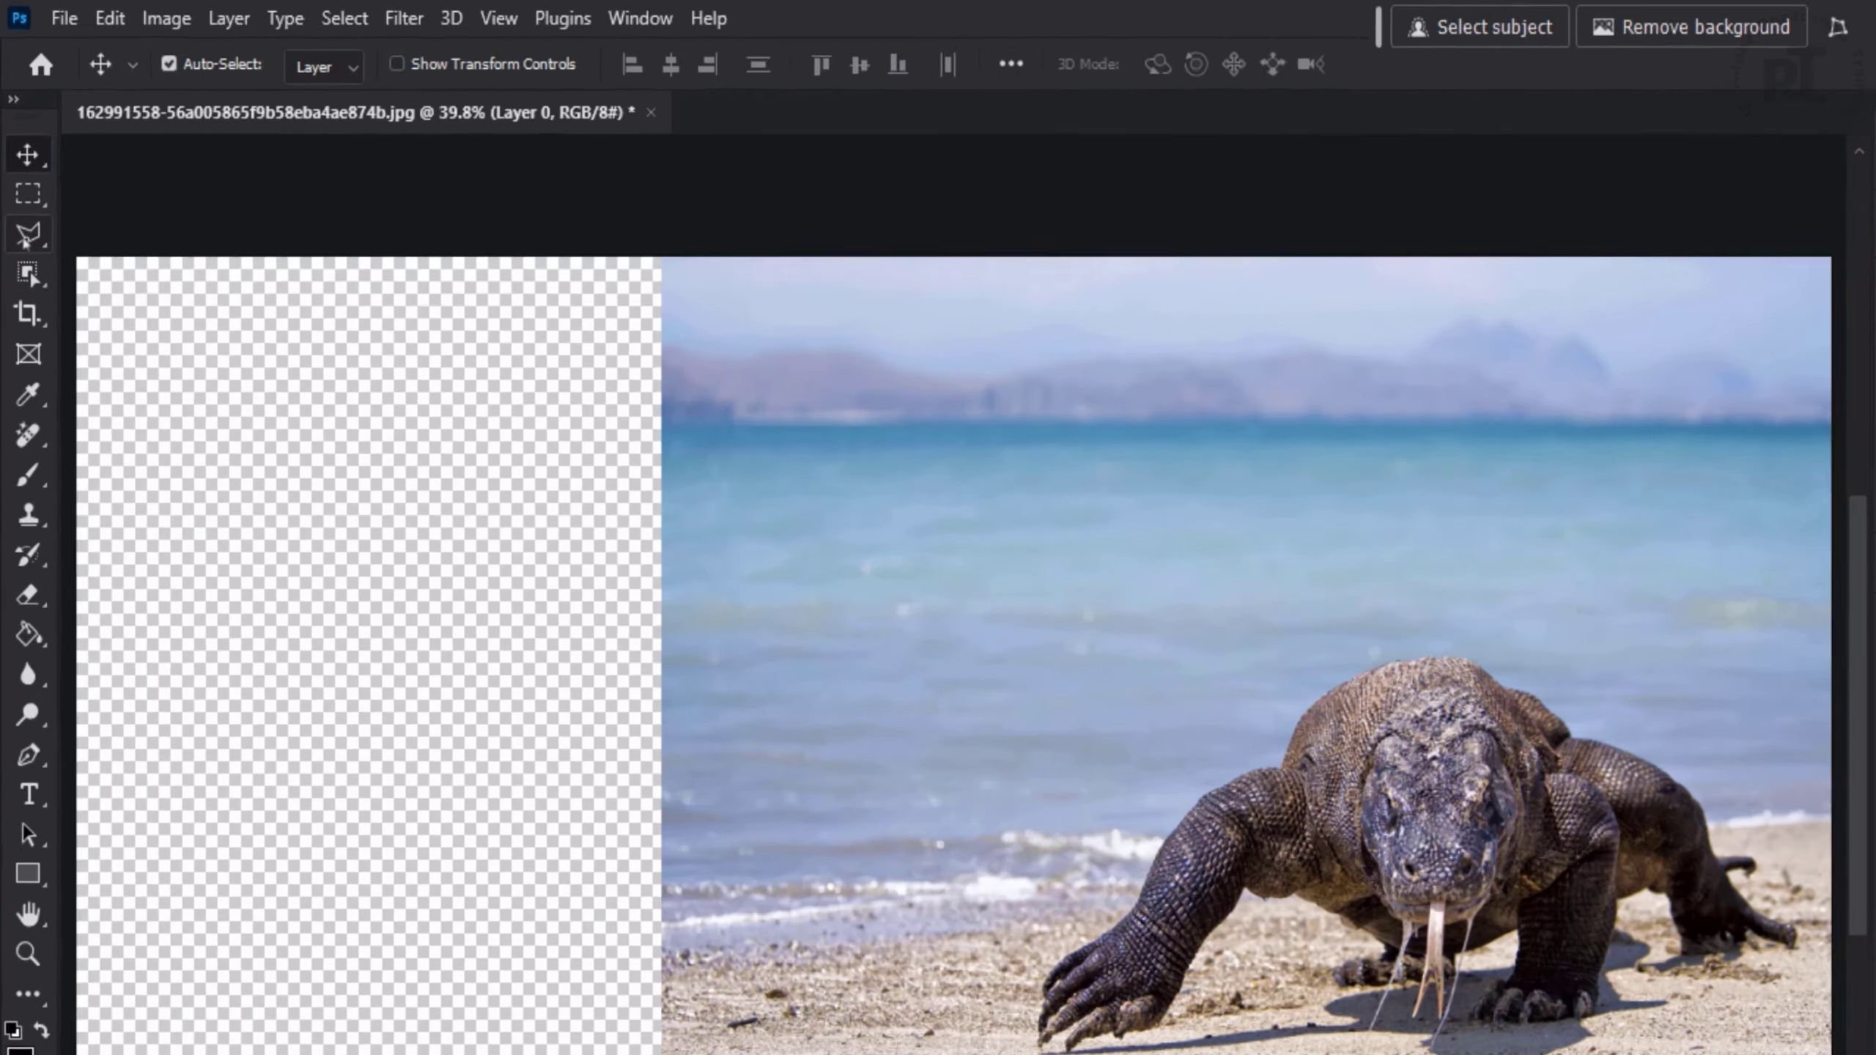
- Draw a Lasso selection around the Komodo dragon and its shadow
{"action": "left_click", "coordinate": [25, 188]}
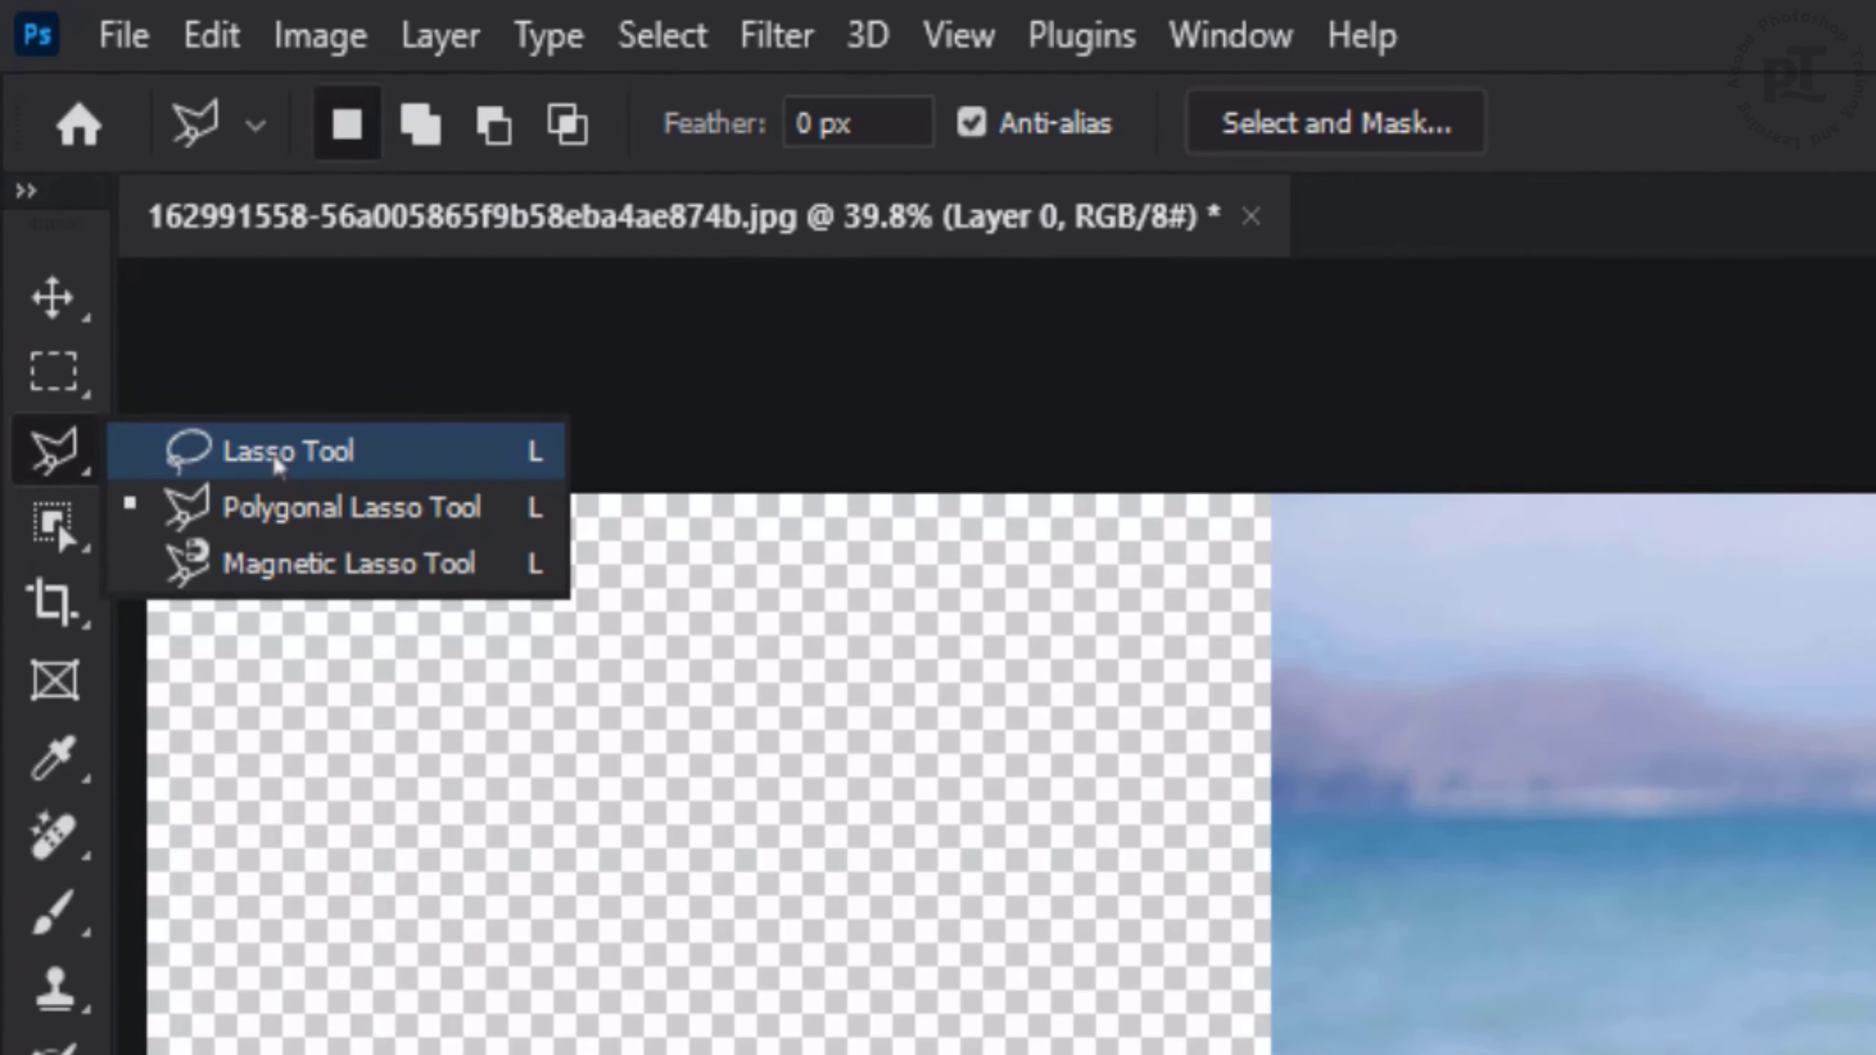
{"action": "left_click", "coordinate": [277, 461]}
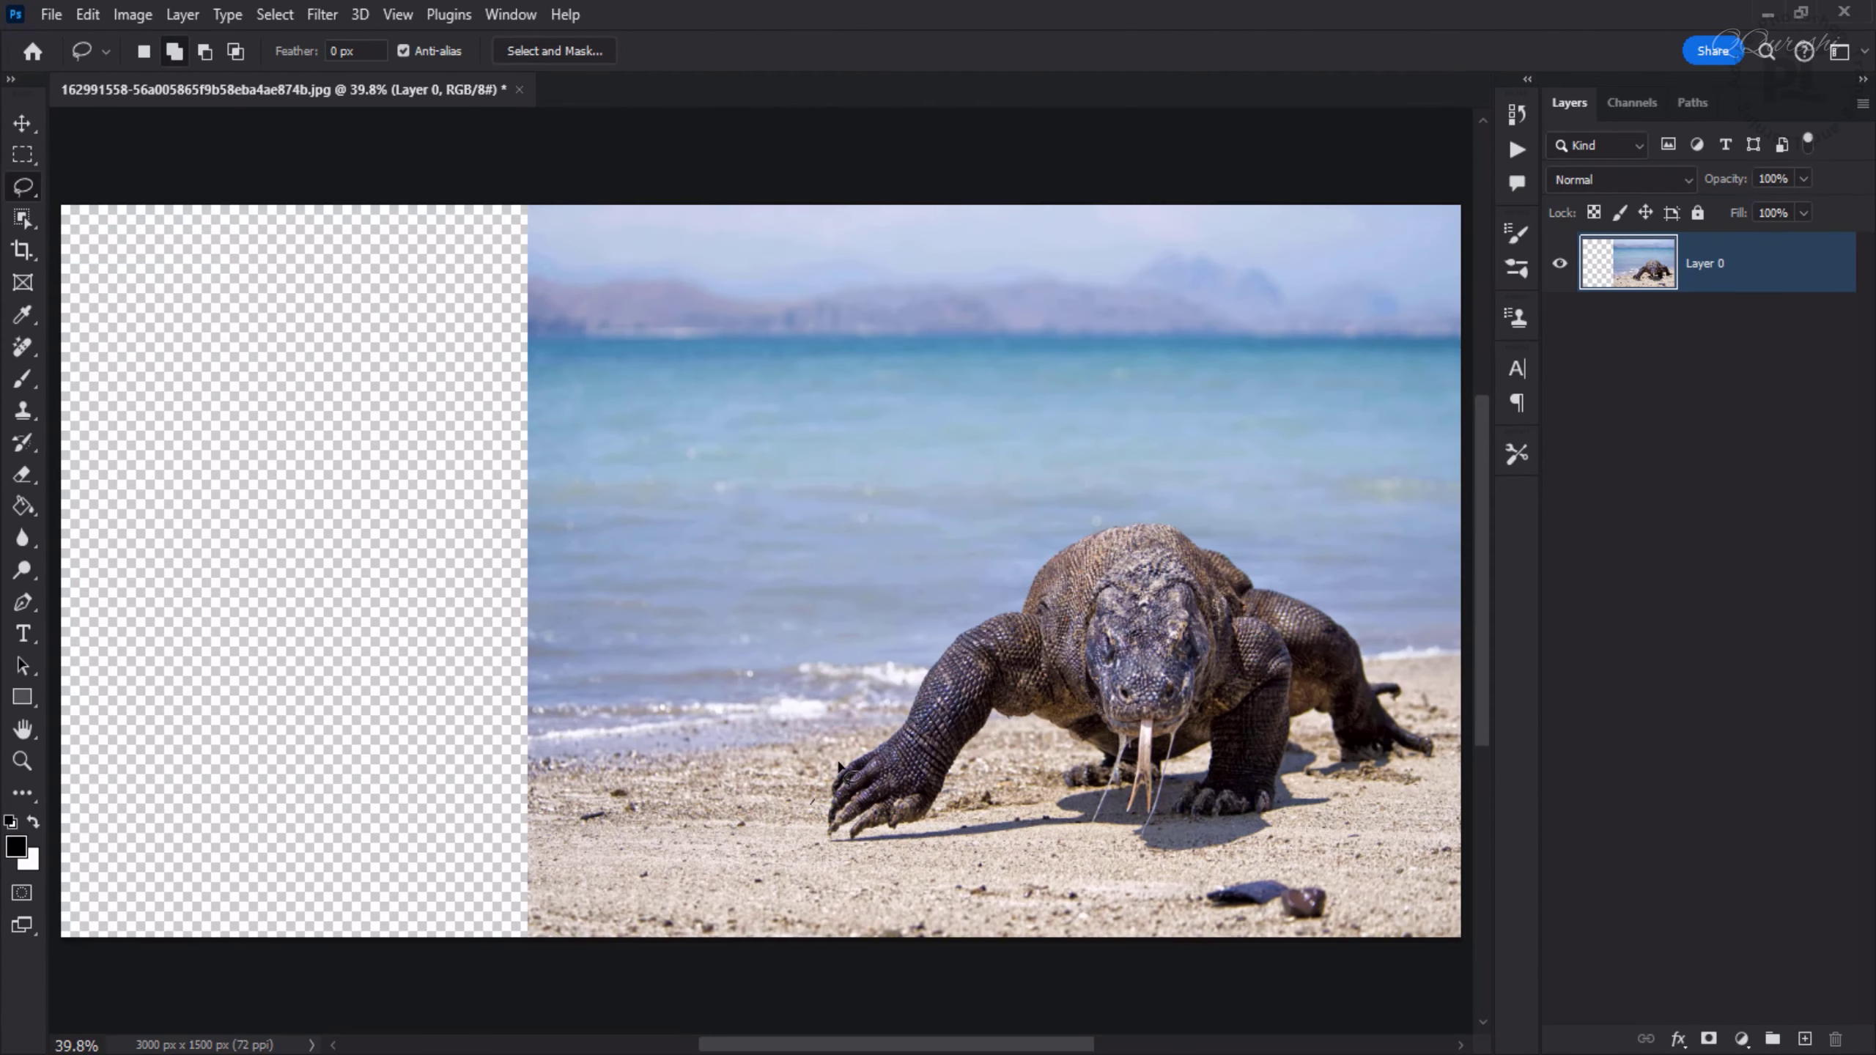
{"action": "mouse_move", "coordinate": [840, 766]}
{"action": "left_mouse_down"}
{"action": "mouse_move", "coordinate": [929, 627]}
{"action": "mouse_move", "coordinate": [1016, 594]}
{"action": "mouse_move", "coordinate": [1069, 532]}
{"action": "mouse_move", "coordinate": [1179, 506]}
{"action": "mouse_move", "coordinate": [1329, 587]}
{"action": "mouse_move", "coordinate": [1405, 671]}
{"action": "mouse_move", "coordinate": [1444, 757]}
{"action": "mouse_move", "coordinate": [1435, 780]}
{"action": "mouse_move", "coordinate": [1334, 801]}
{"action": "mouse_move", "coordinate": [1223, 862]}
{"action": "mouse_move", "coordinate": [1116, 852]}
{"action": "mouse_move", "coordinate": [1106, 829]}
{"action": "mouse_move", "coordinate": [1006, 840]}
{"action": "mouse_move", "coordinate": [1061, 798]}
{"action": "mouse_move", "coordinate": [1065, 766]}
{"action": "mouse_move", "coordinate": [1027, 761]}
{"action": "mouse_move", "coordinate": [928, 856]}
{"action": "mouse_move", "coordinate": [838, 858]}
{"action": "mouse_move", "coordinate": [813, 811]}
{"action": "left_mouse_up"}
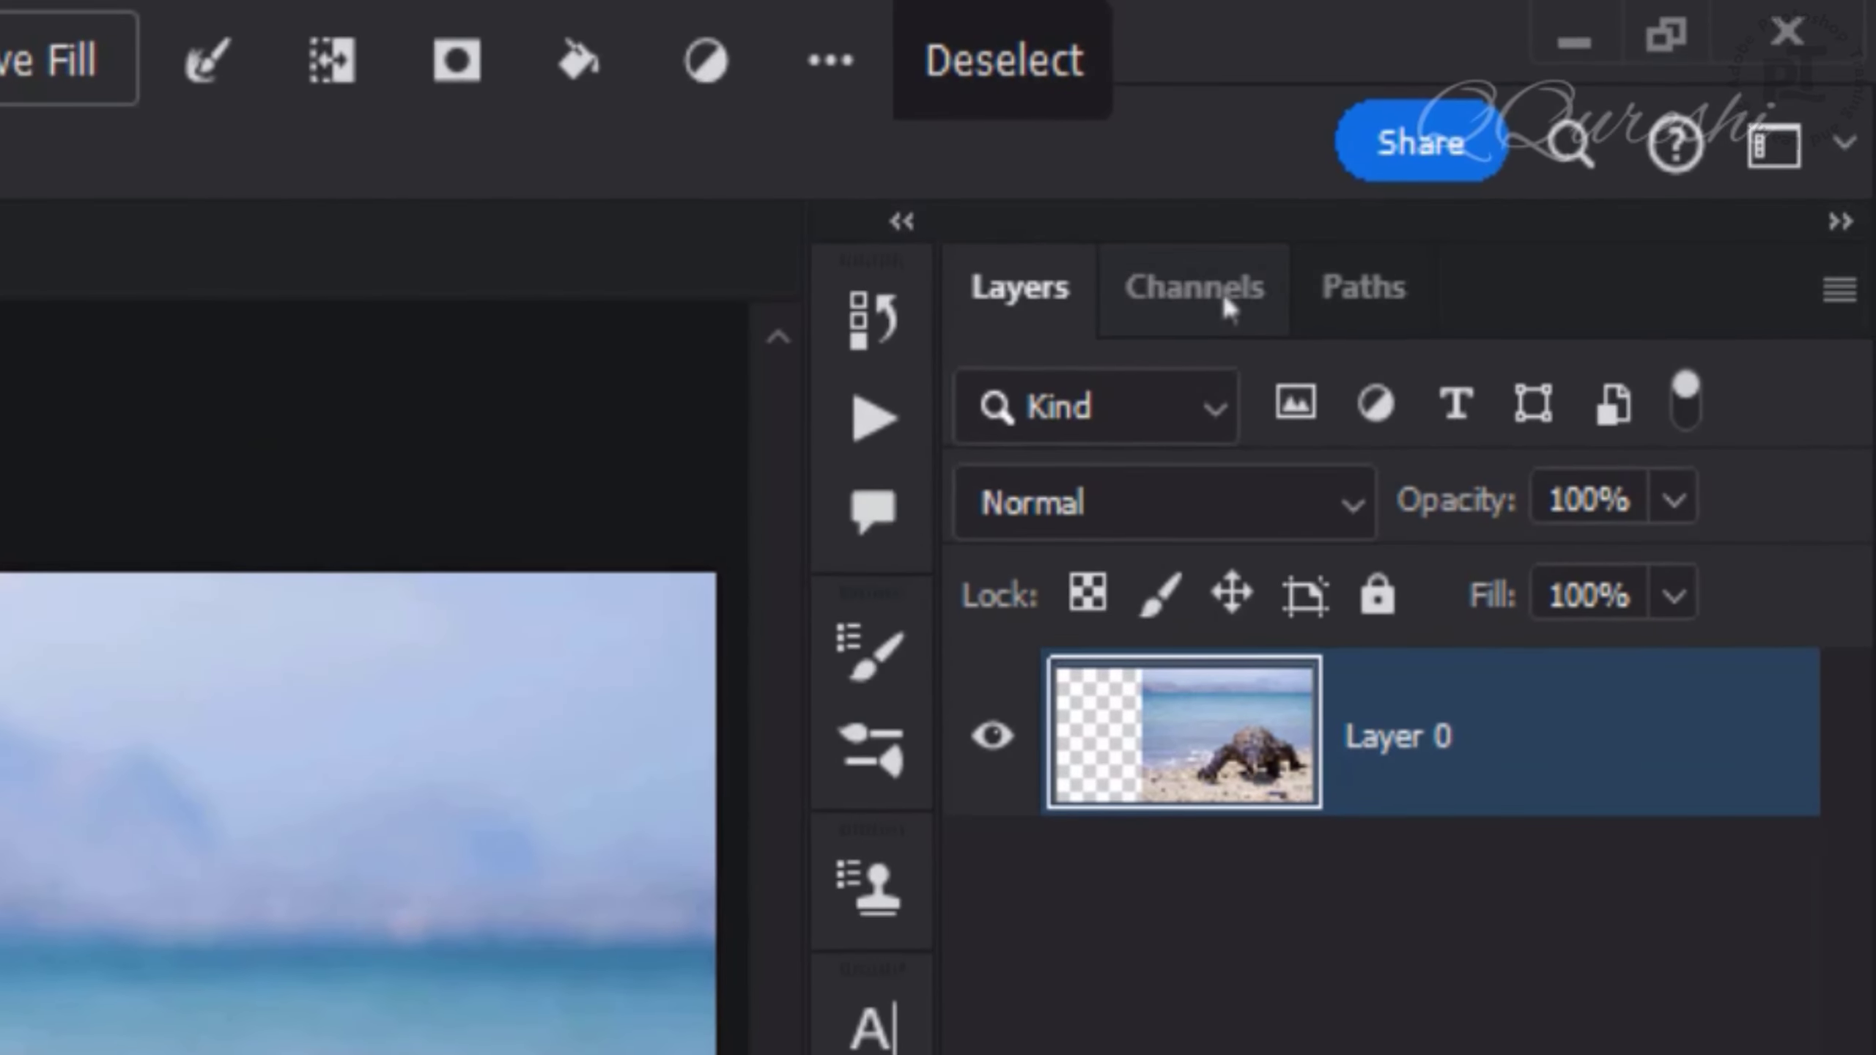
- Save the selection as a new alpha channel and return to the layers
{"action": "left_click", "coordinate": [1226, 299]}
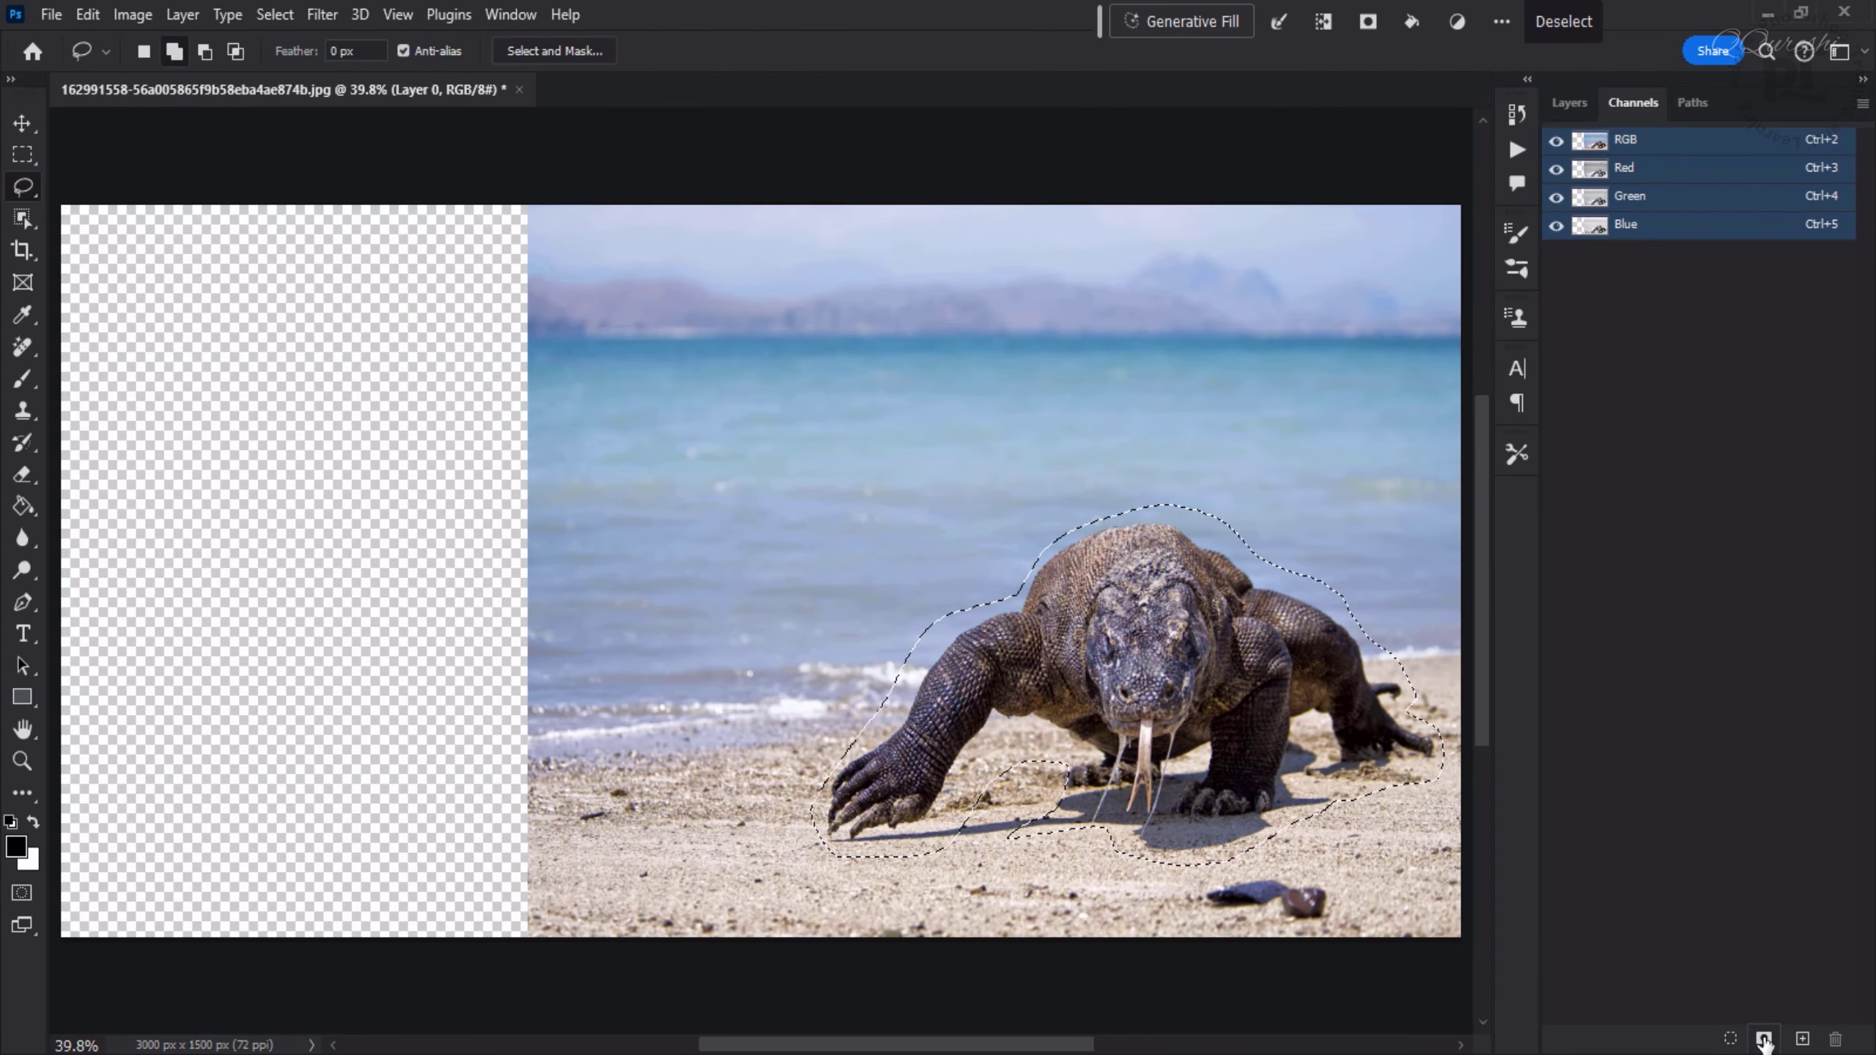
{"action": "left_click", "coordinate": [1764, 1040]}
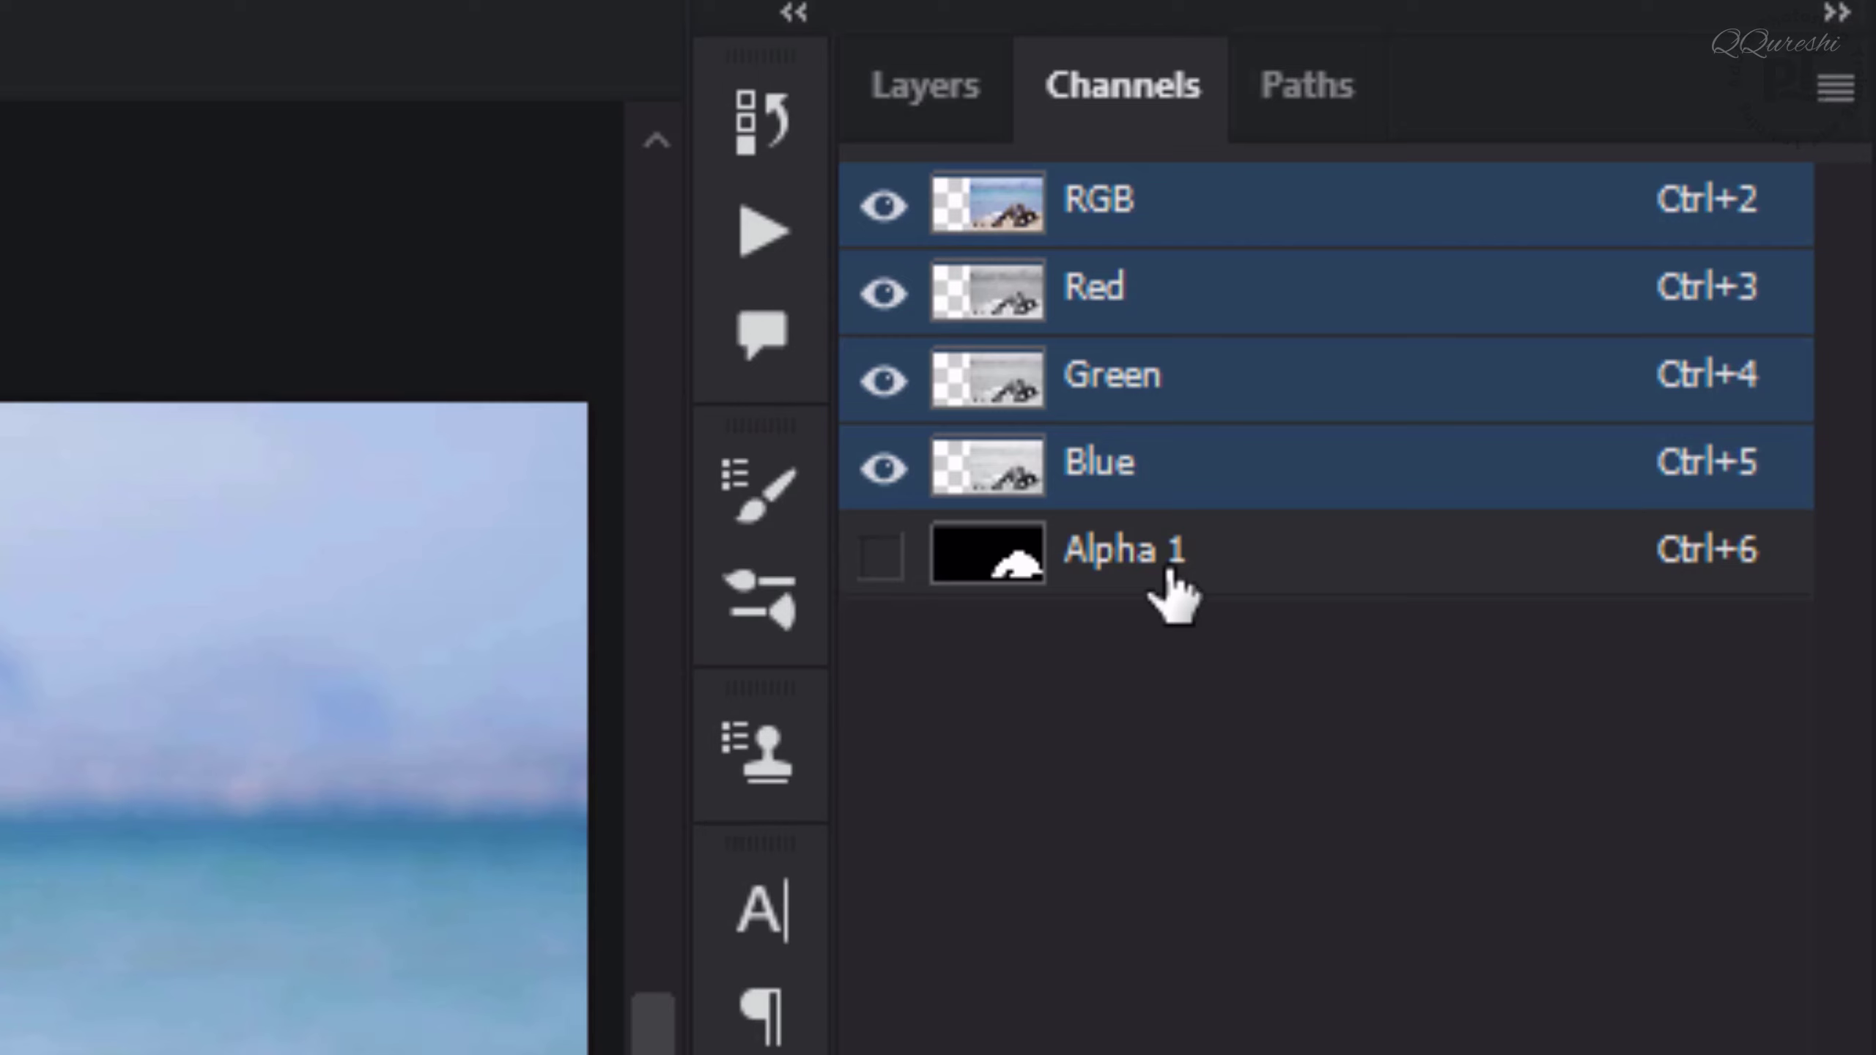
{"action": "left_click", "coordinate": [917, 88]}
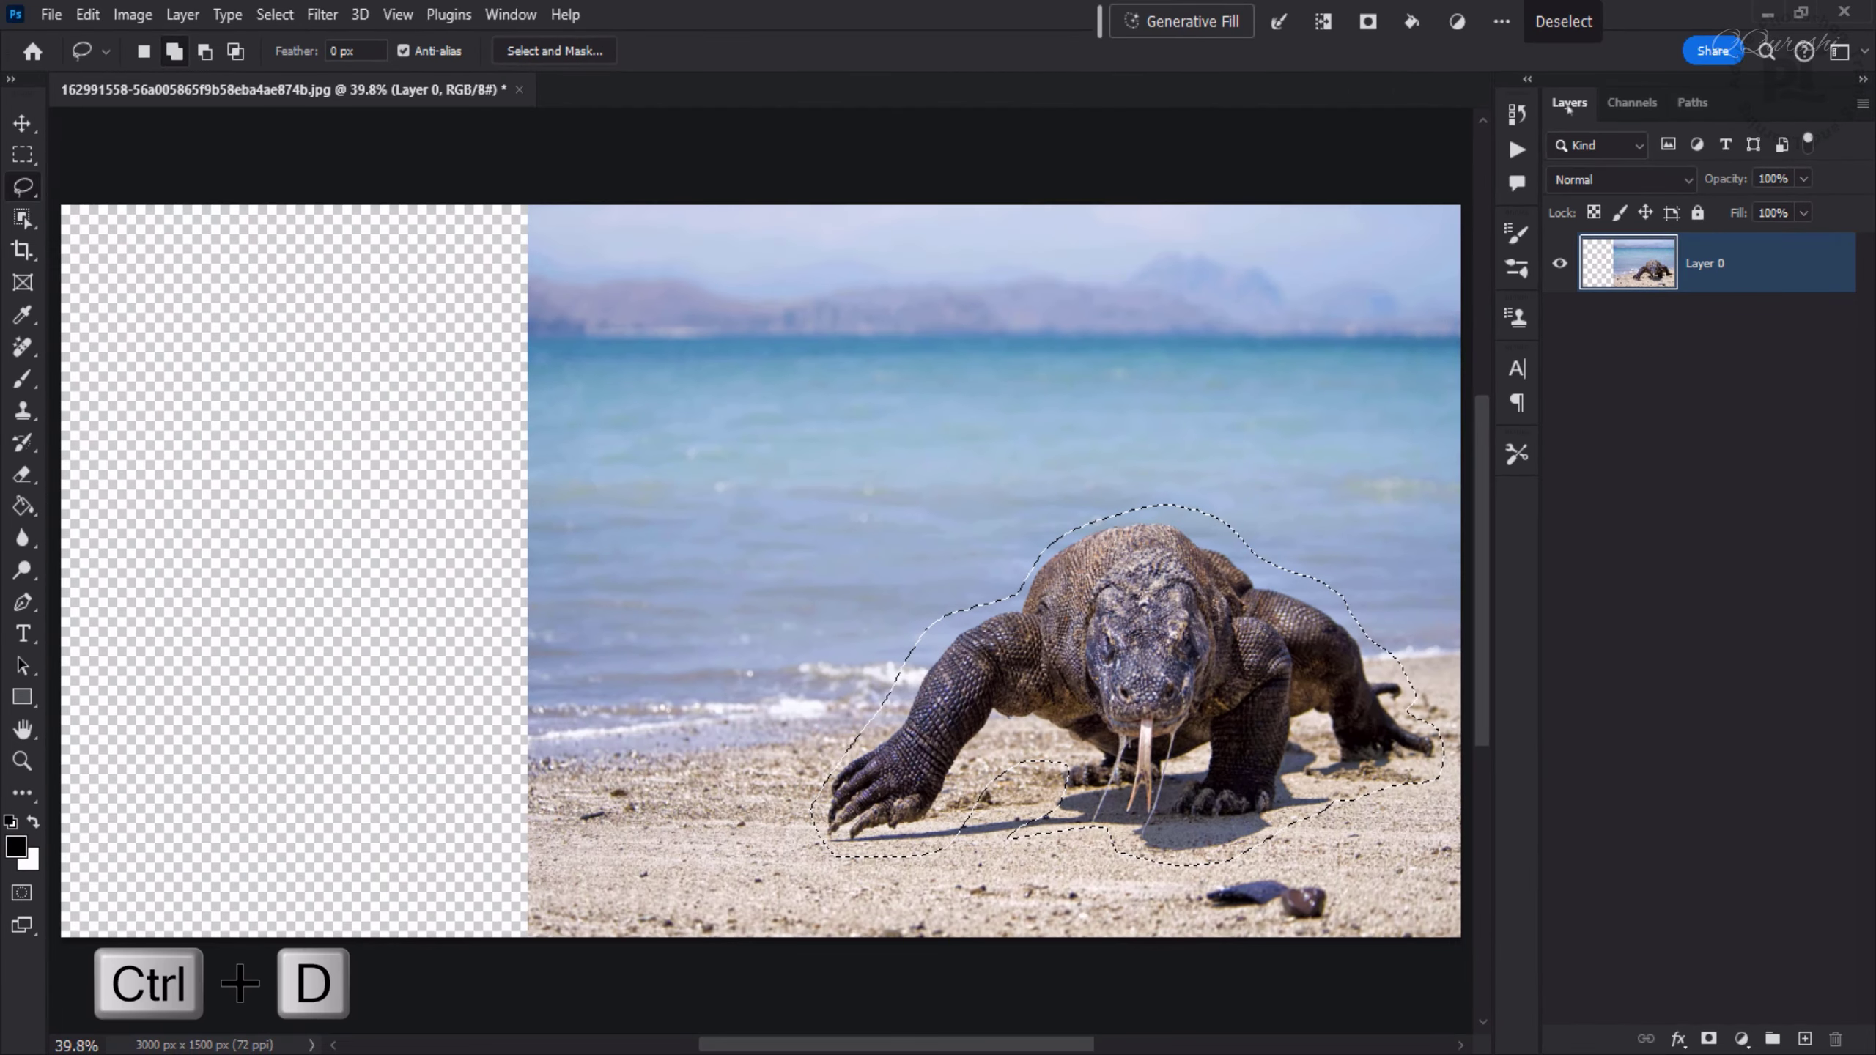
- Deselect, then Content-Aware Scale the photo to the canvas's left edge with Protect set to Alpha 1
{"action": "key", "text": "ctrl+d"}
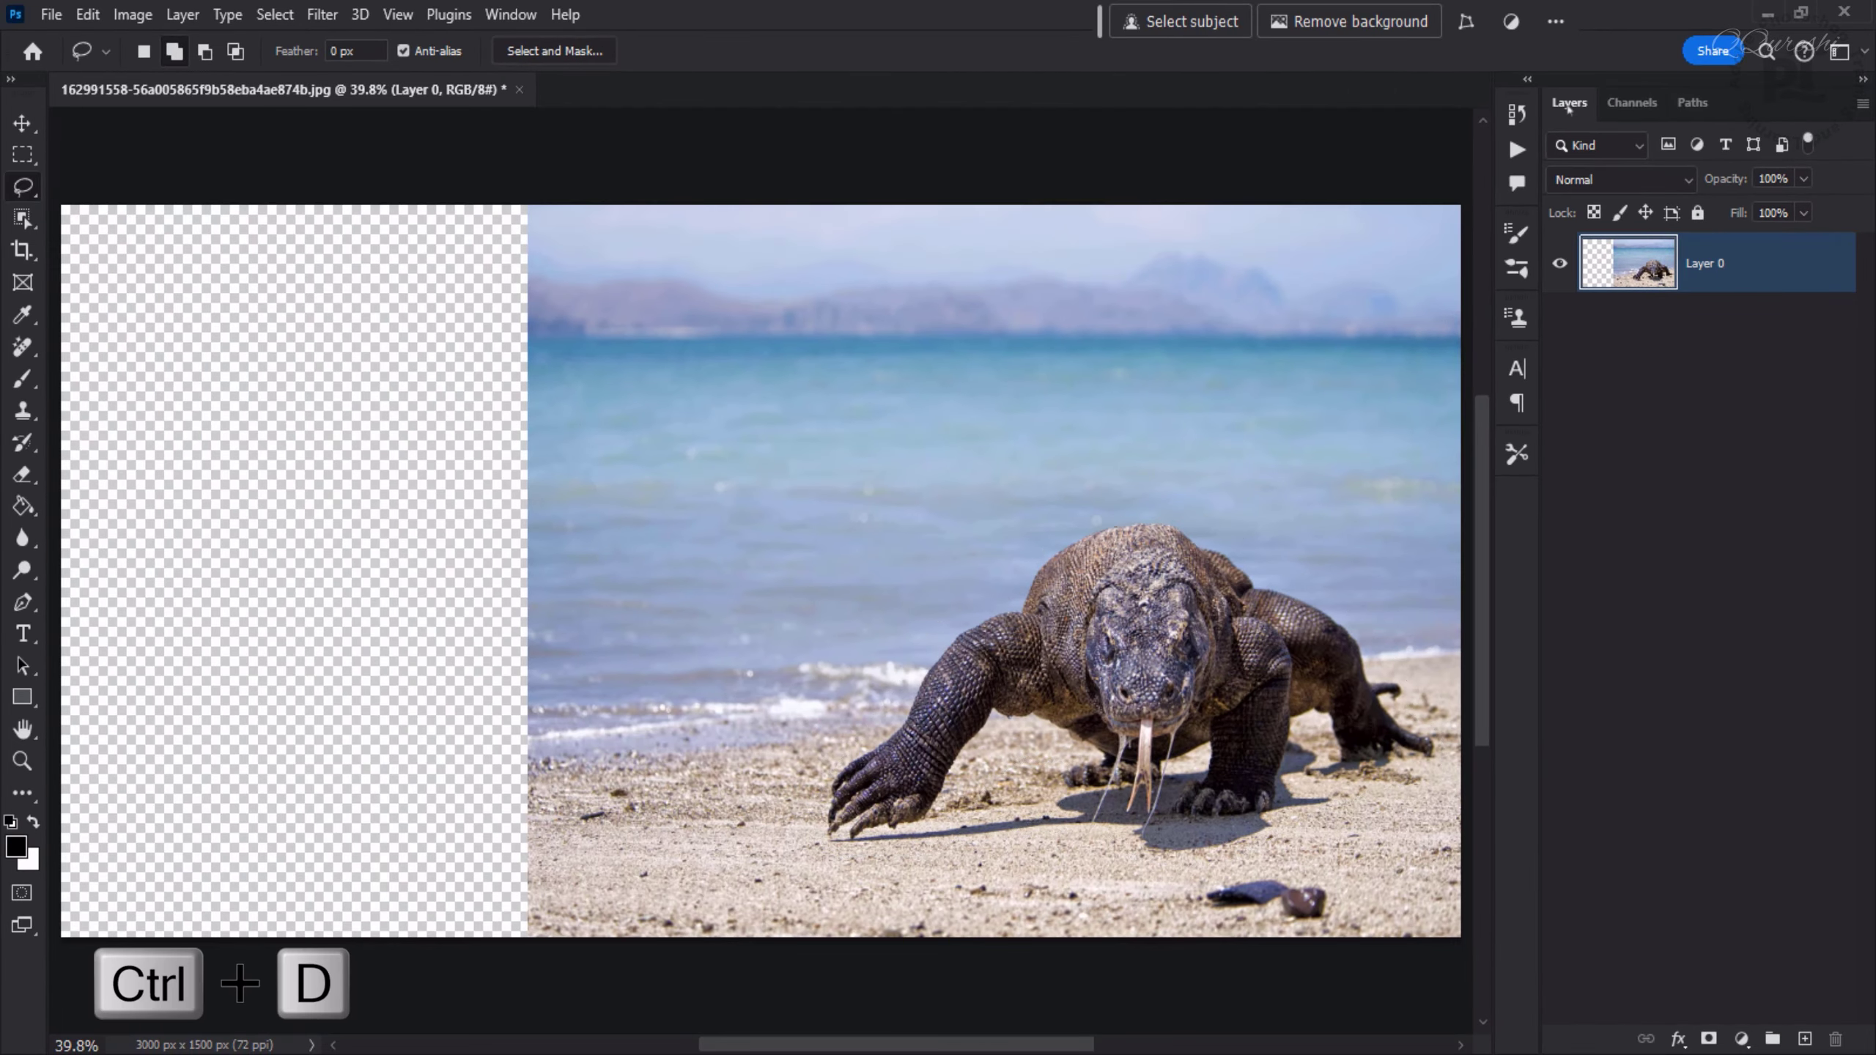
{"action": "left_click", "coordinate": [88, 16]}
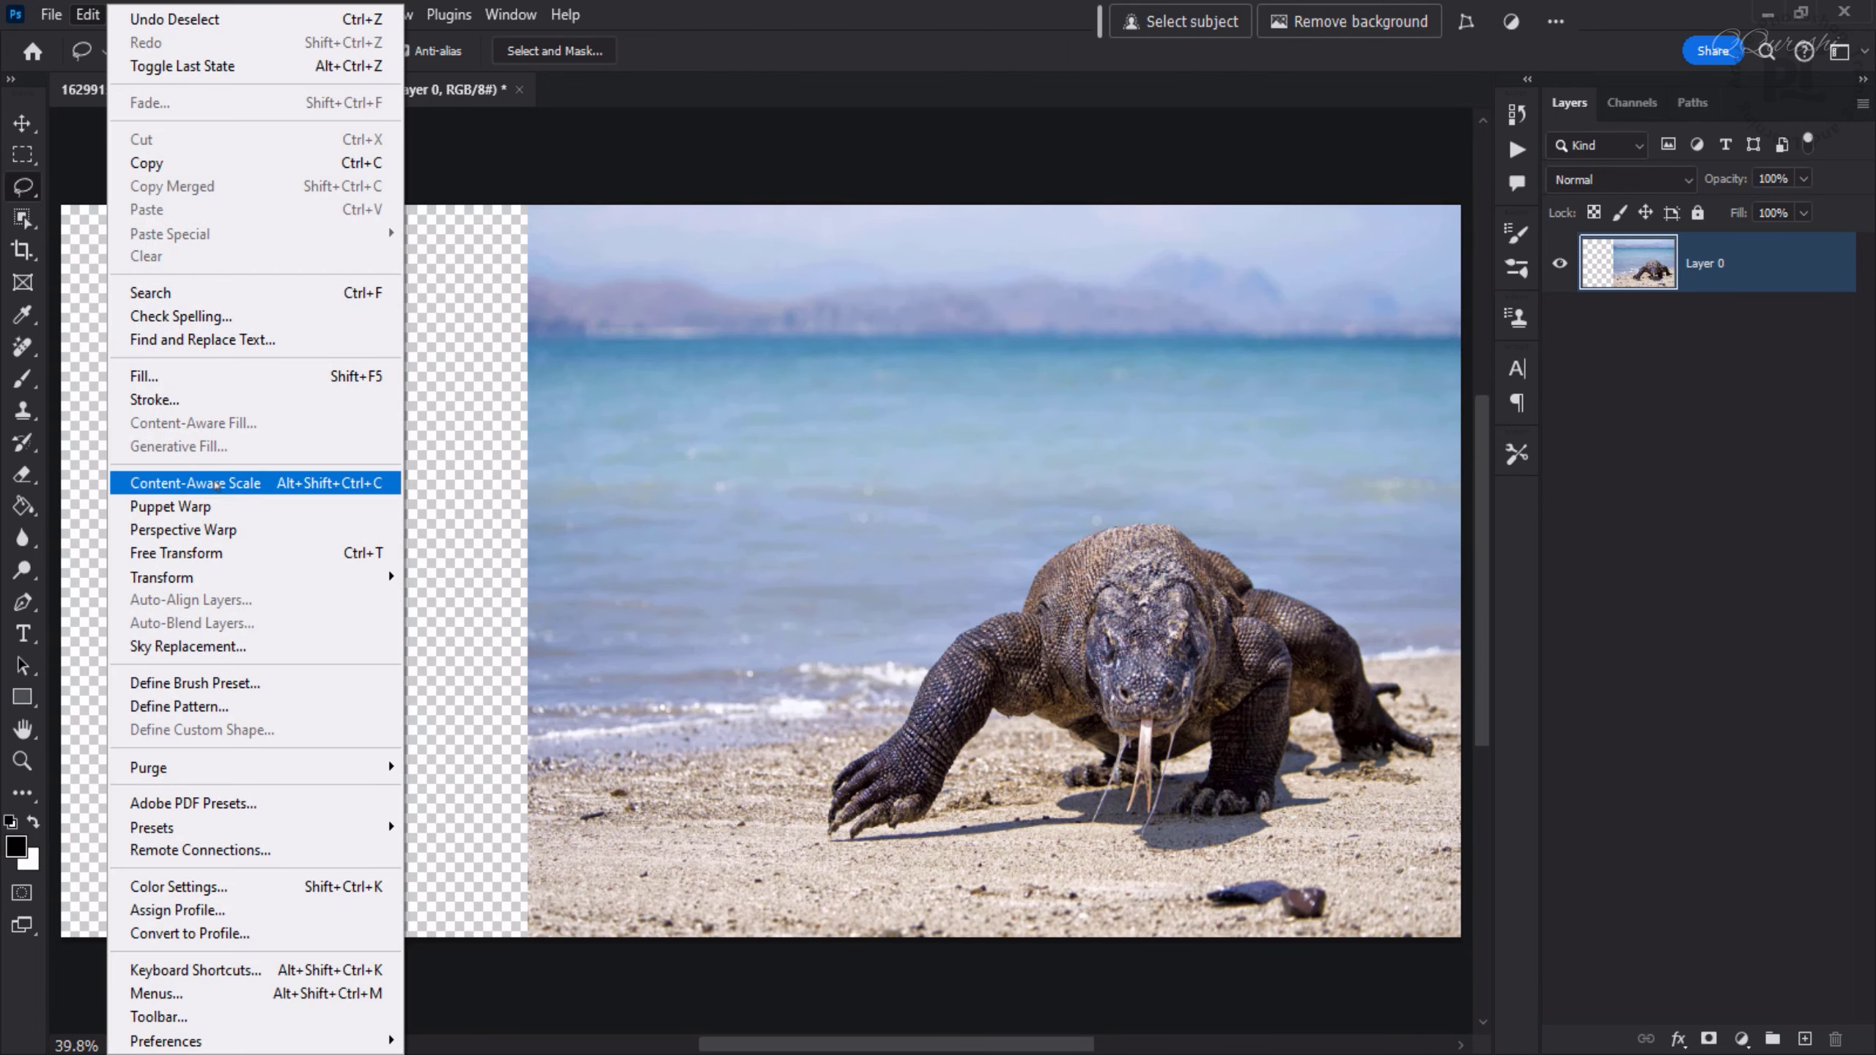
{"action": "left_click", "coordinate": [216, 485]}
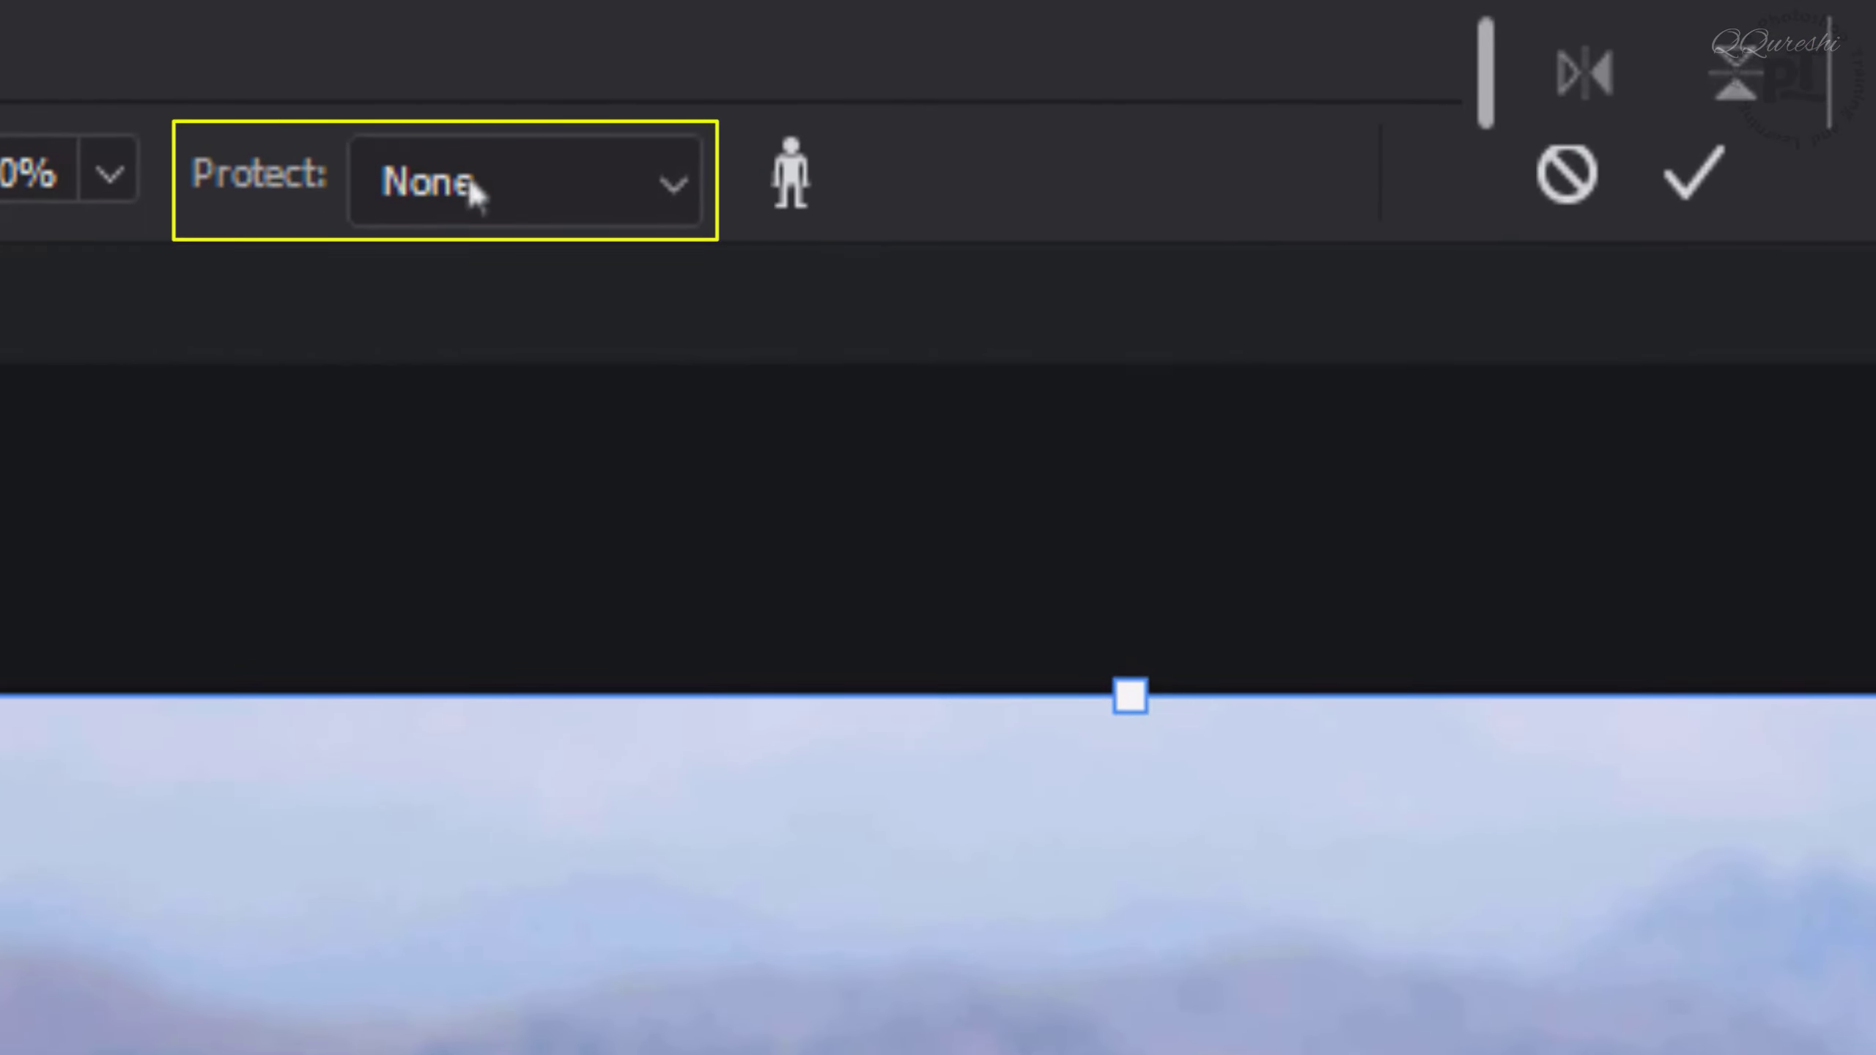
{"action": "left_click", "coordinate": [672, 194]}
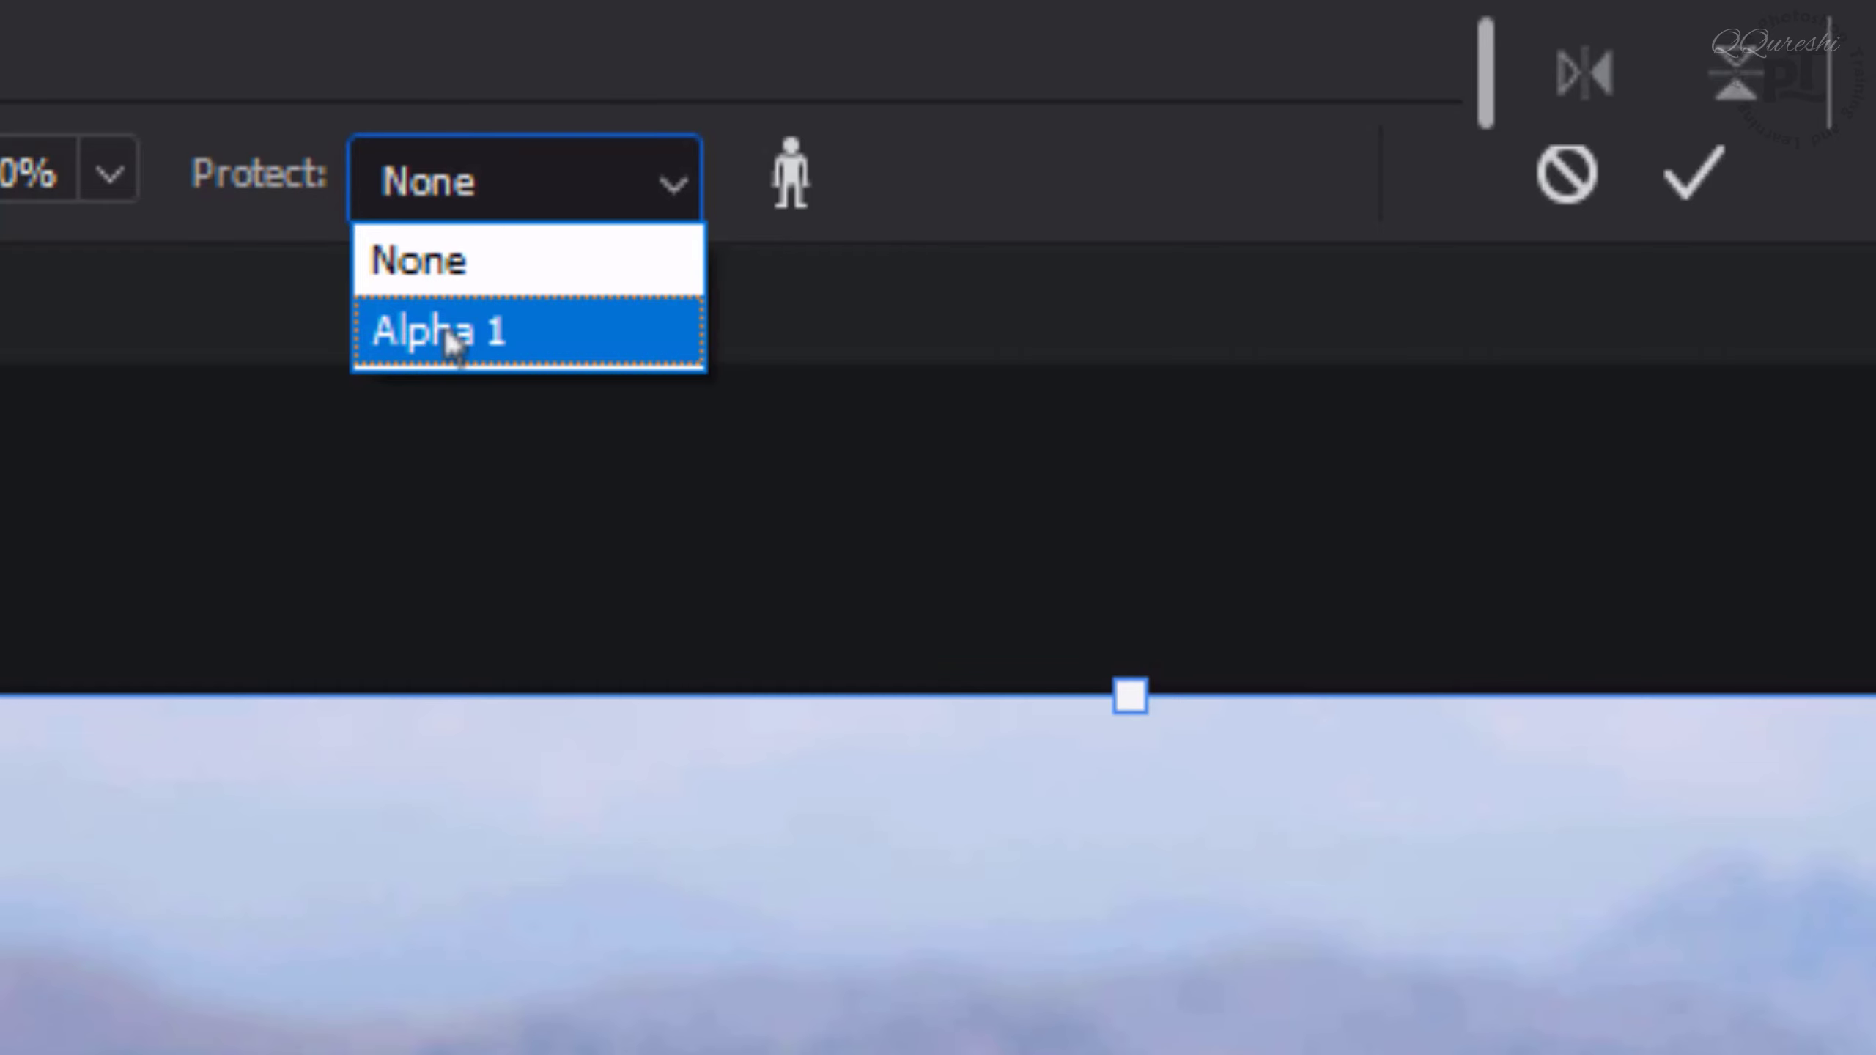
{"action": "left_click", "coordinate": [447, 332]}
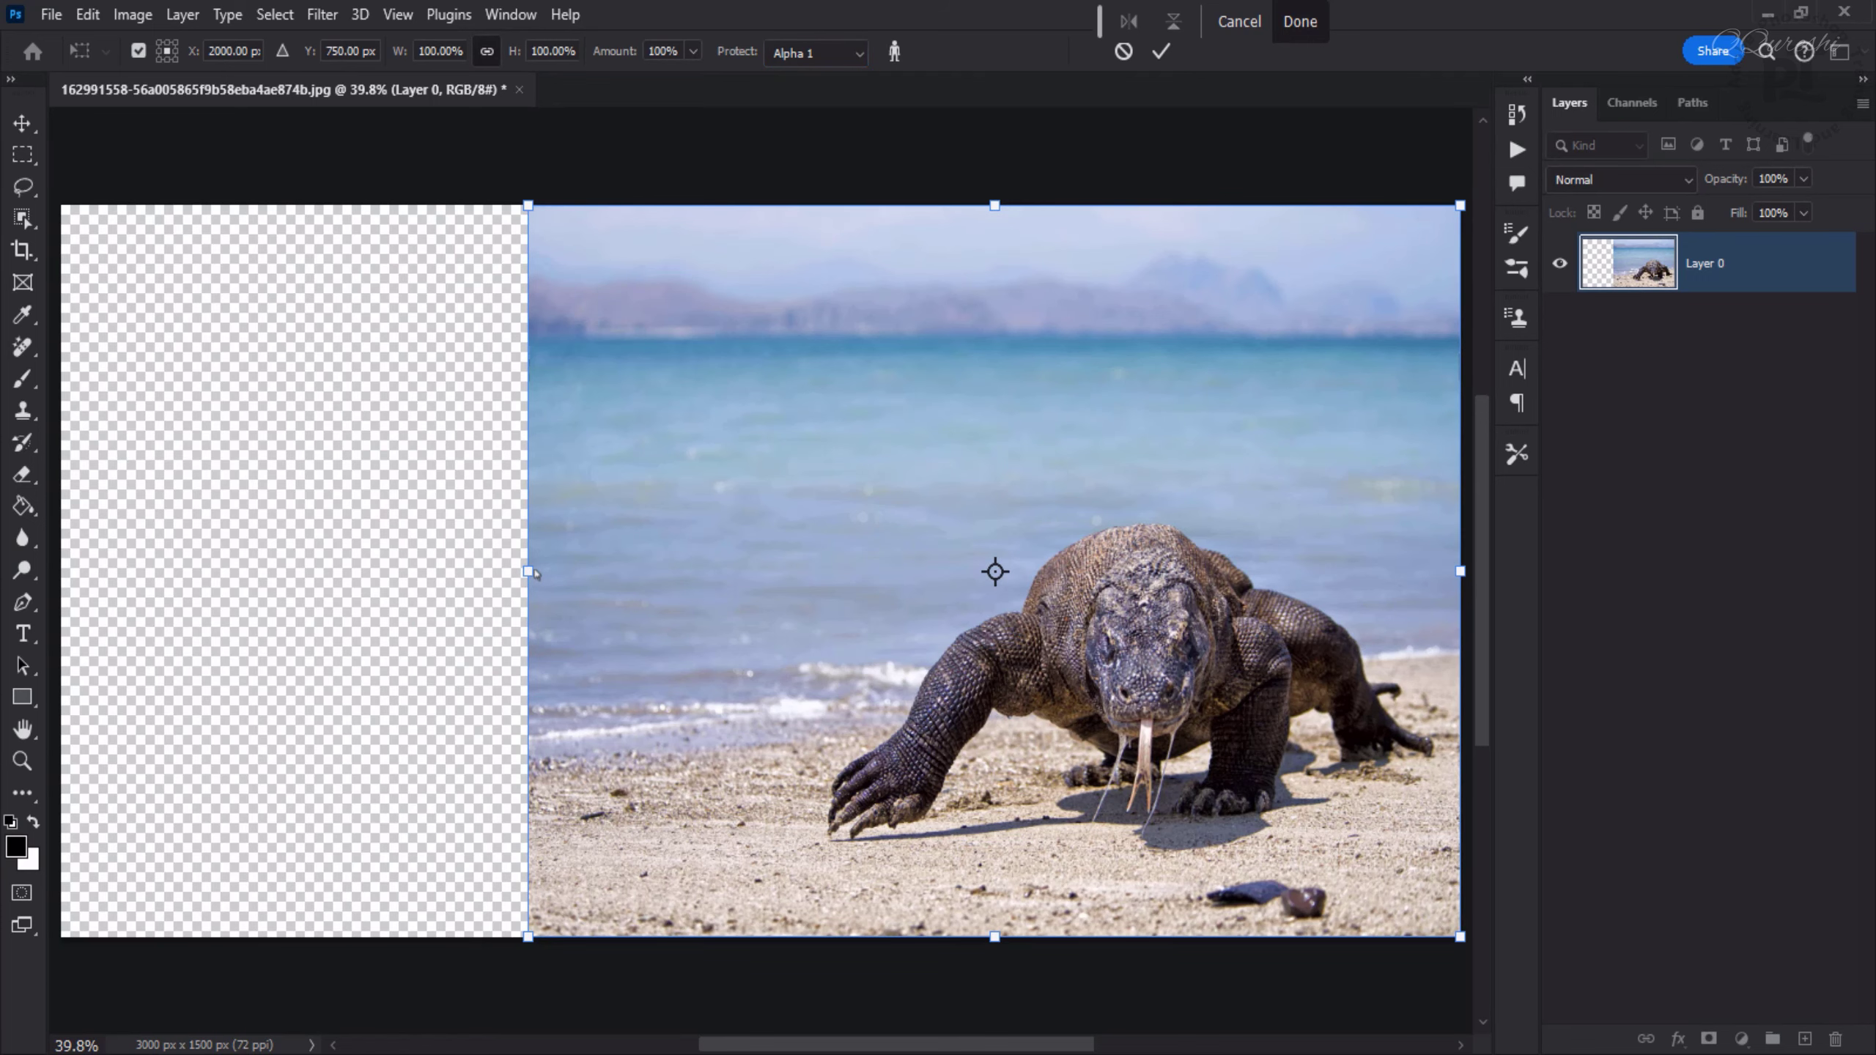
{"action": "left_click_drag", "start_coordinate": [534, 575], "coordinate": [61, 570]}
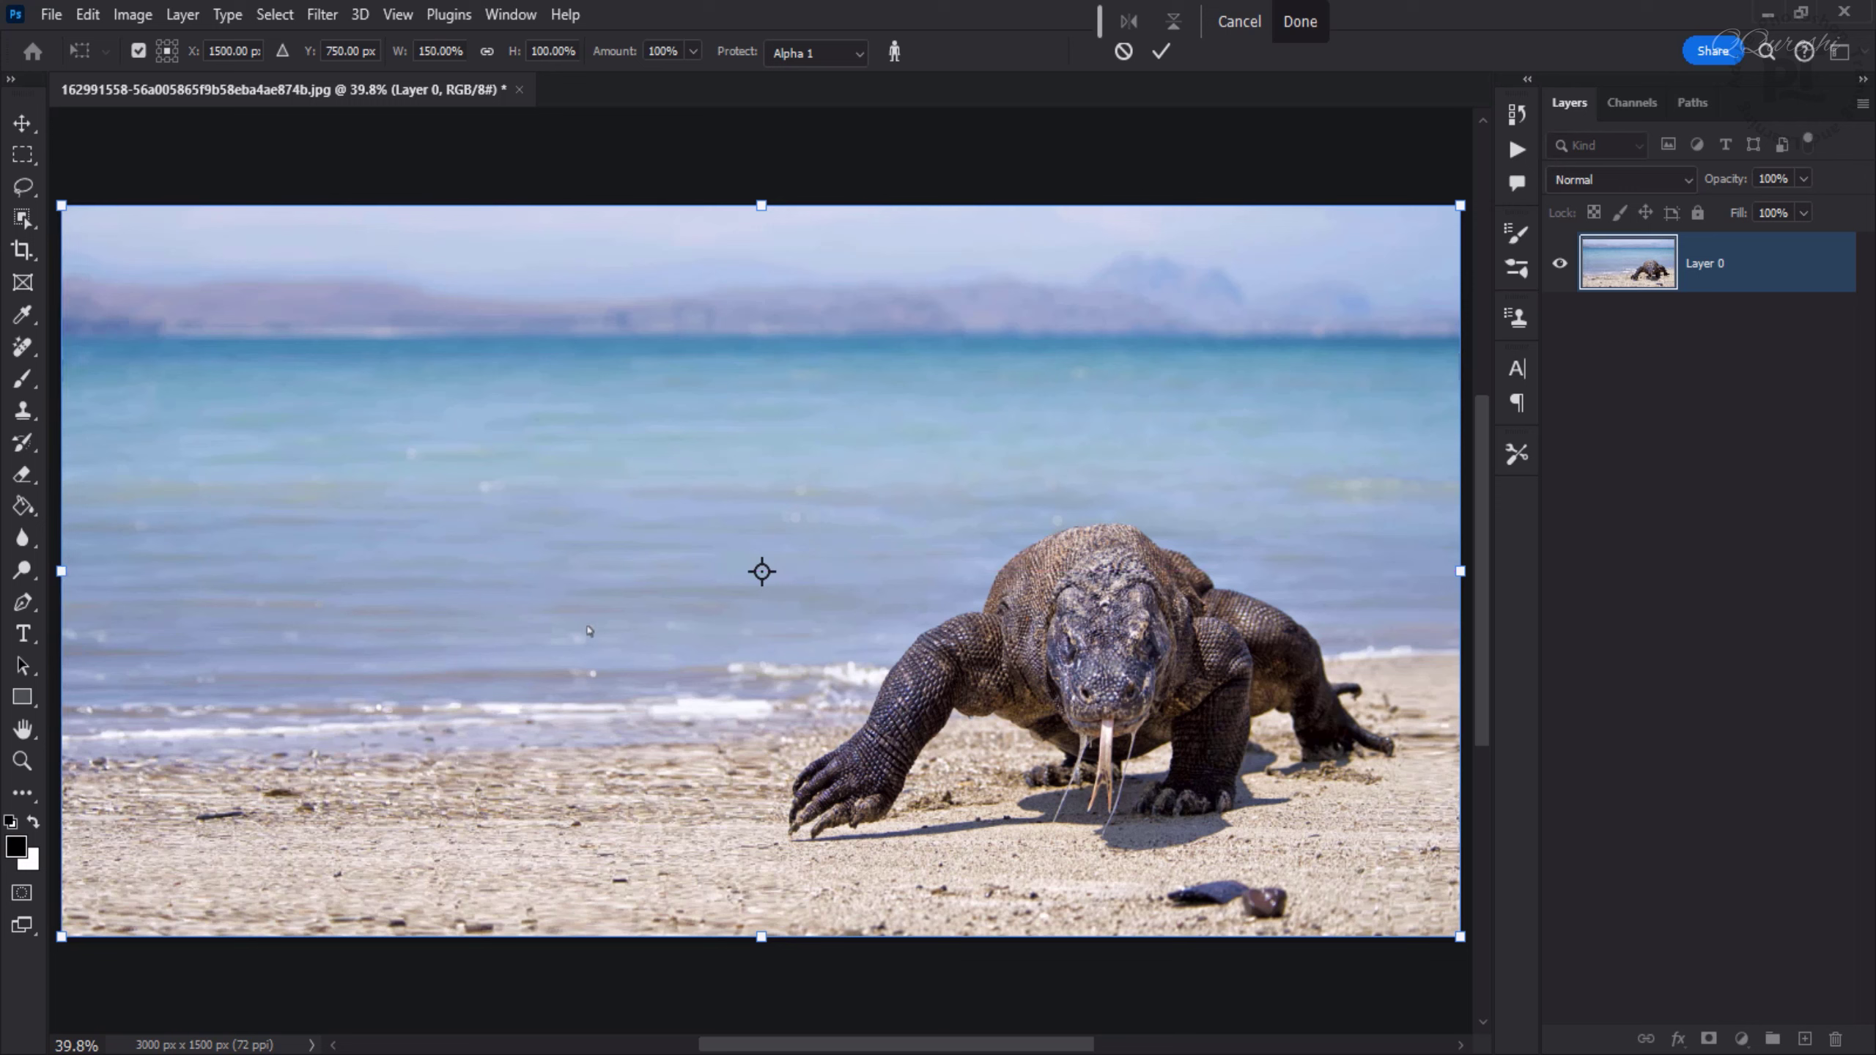
{"action": "key", "text": "Return"}
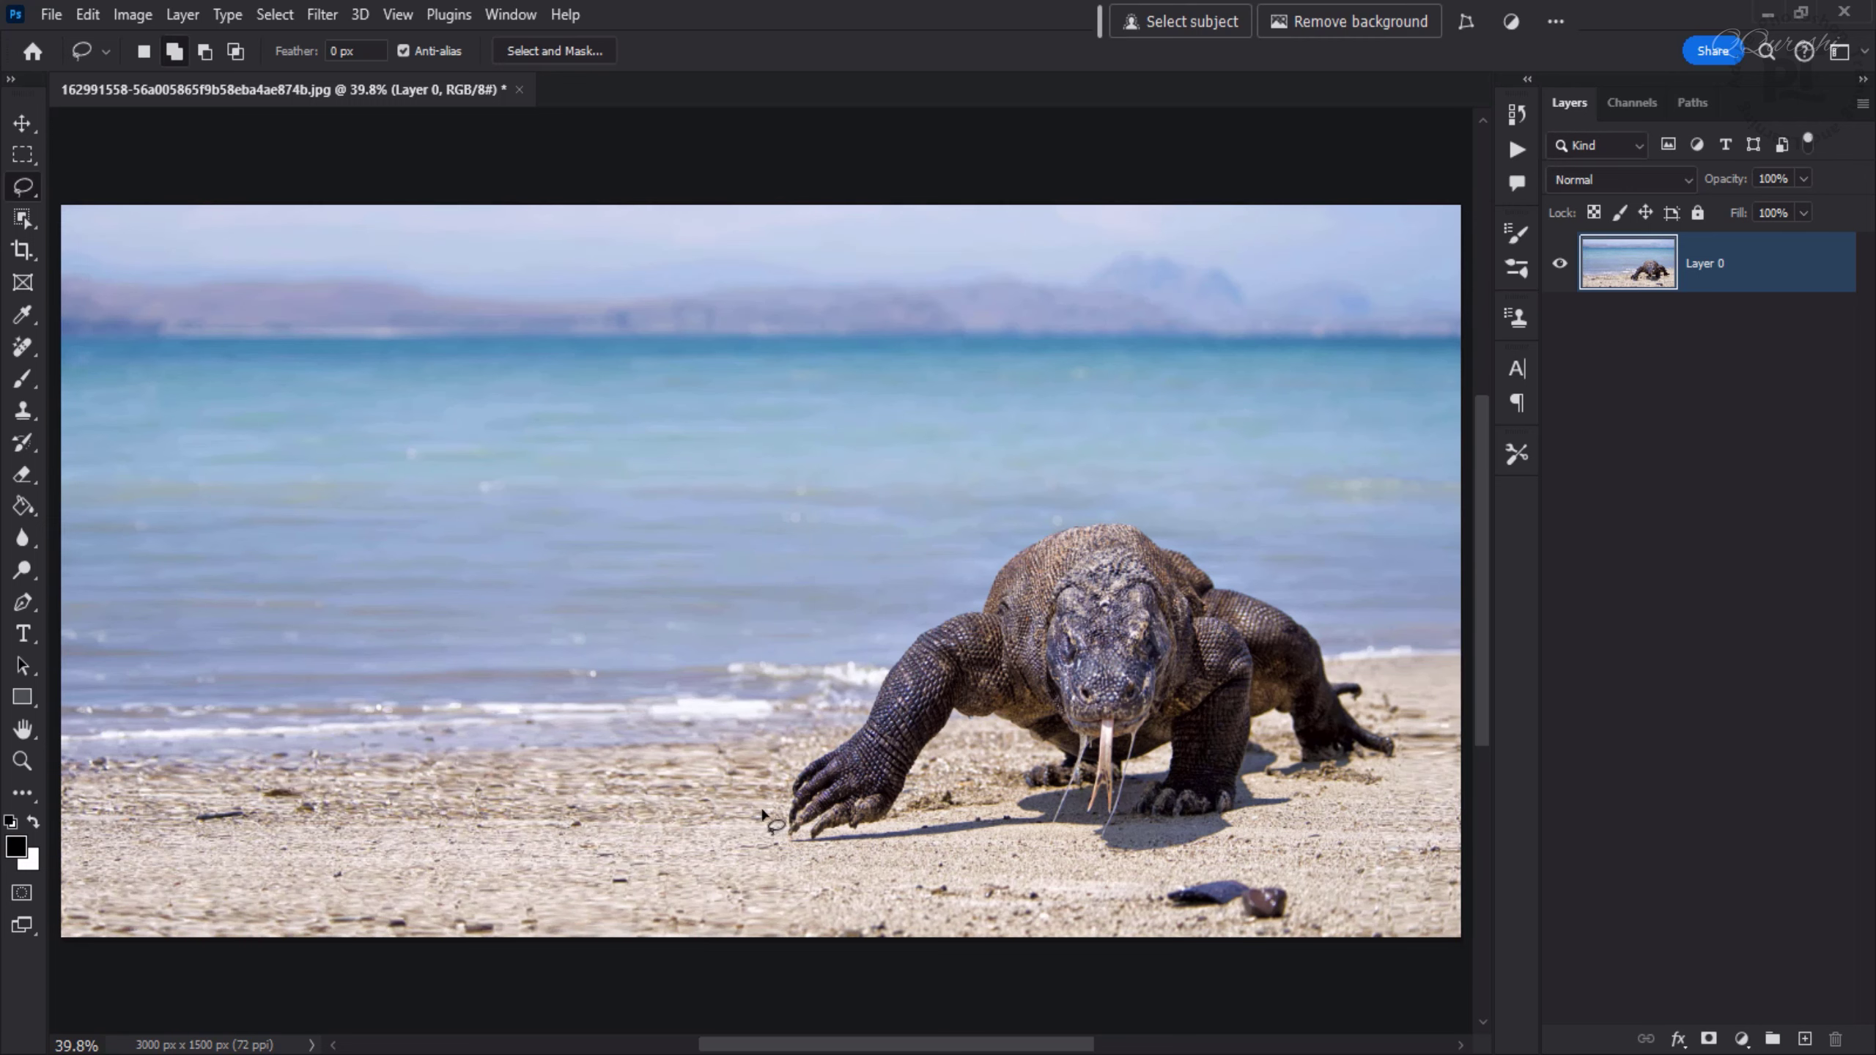
- Add a new empty layer above the portrait's Background layer
{"action": "mouse_move", "coordinate": [1056, 528]}
{"action": "left_mouse_down"}
{"action": "mouse_move", "coordinate": [754, 796]}
{"action": "mouse_move", "coordinate": [1340, 628]}
{"action": "mouse_move", "coordinate": [909, 547]}
{"action": "left_mouse_up"}
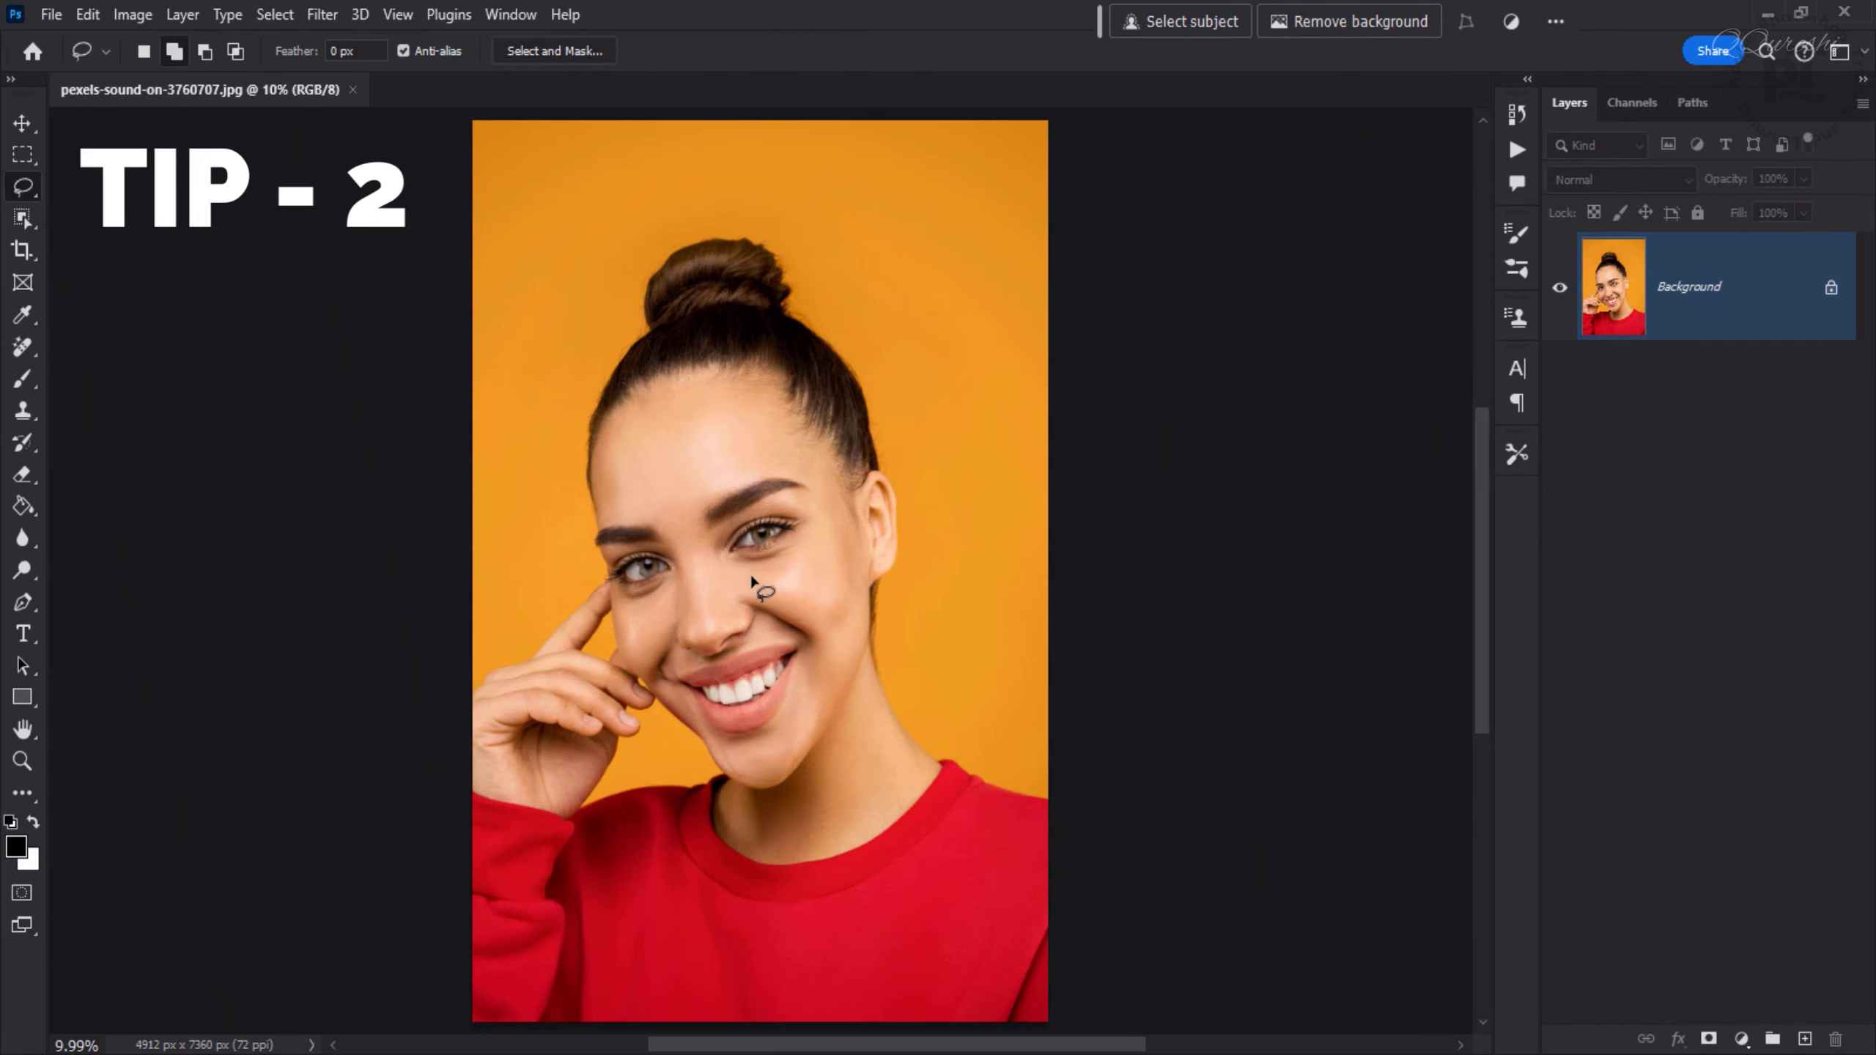
{"action": "scroll", "coordinate": [757, 585], "scroll_direction": "up", "scroll_amount": 2}
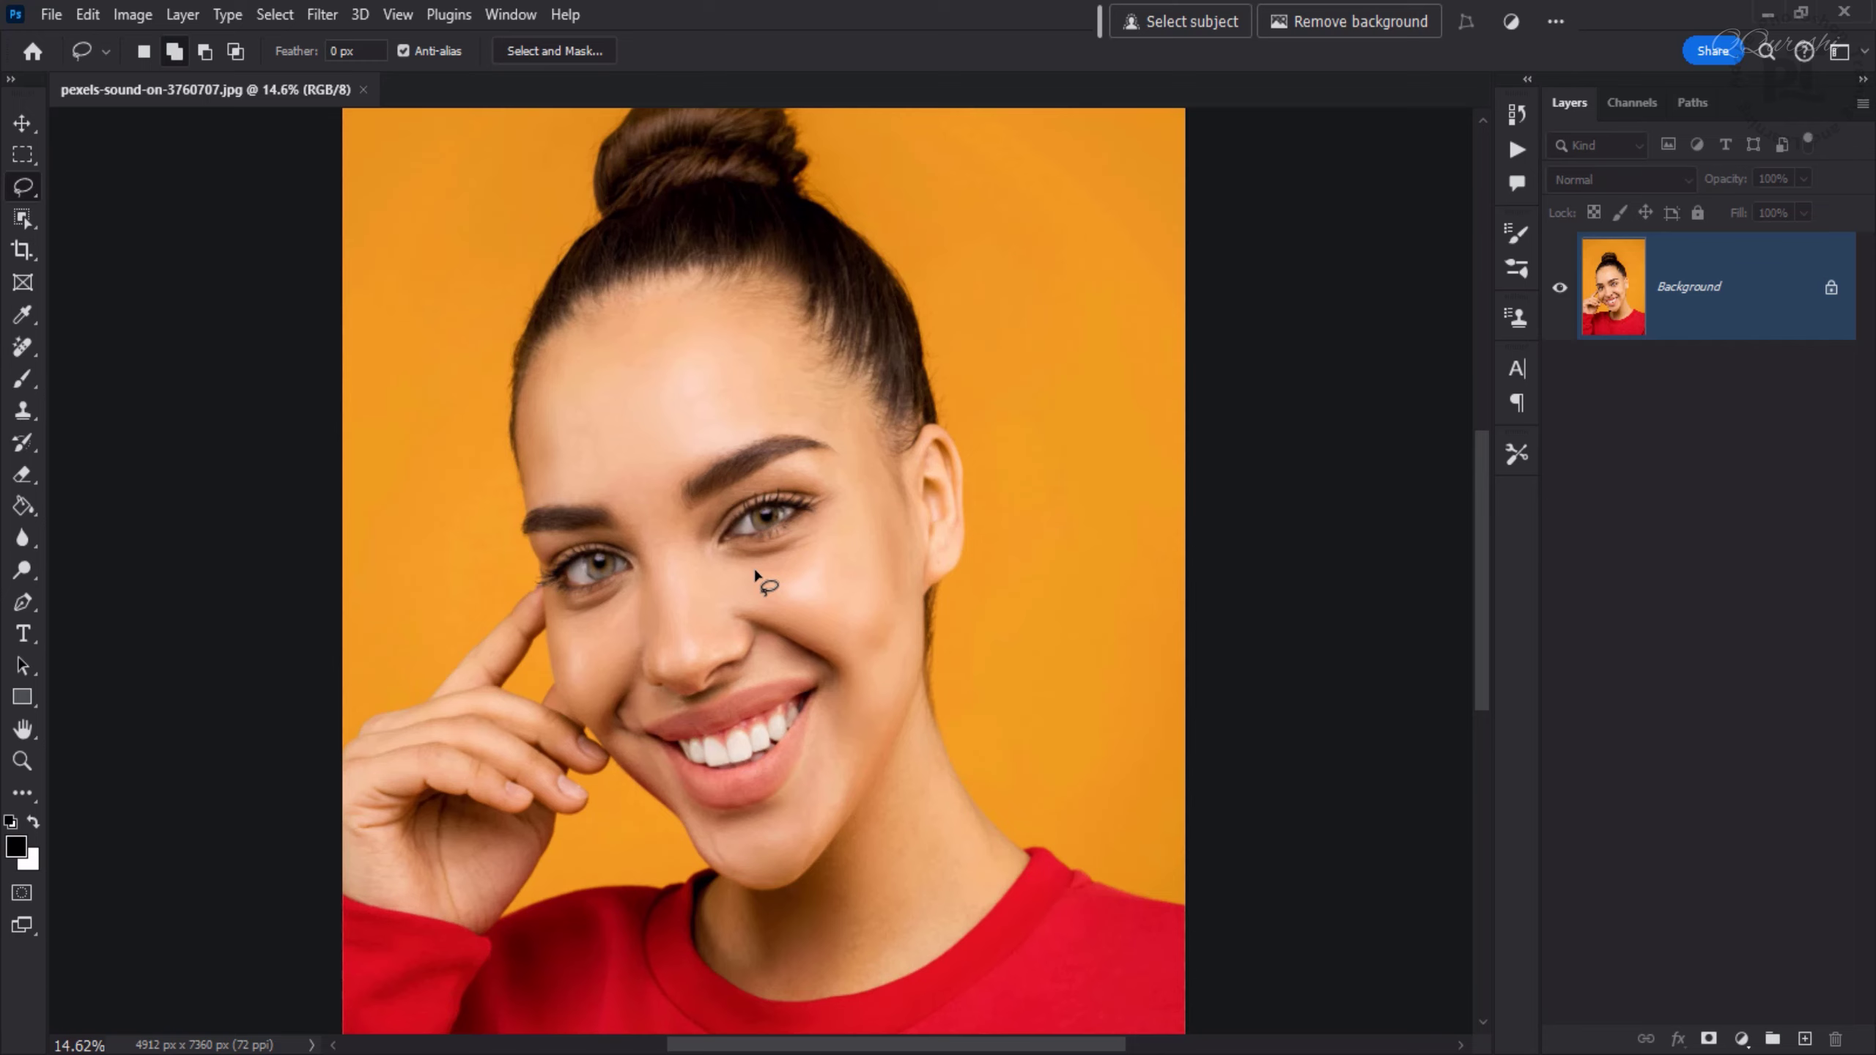
{"action": "scroll", "coordinate": [577, 608], "scroll_direction": "up", "scroll_amount": 2}
{"action": "scroll", "coordinate": [551, 603], "scroll_direction": "up", "scroll_amount": 4}
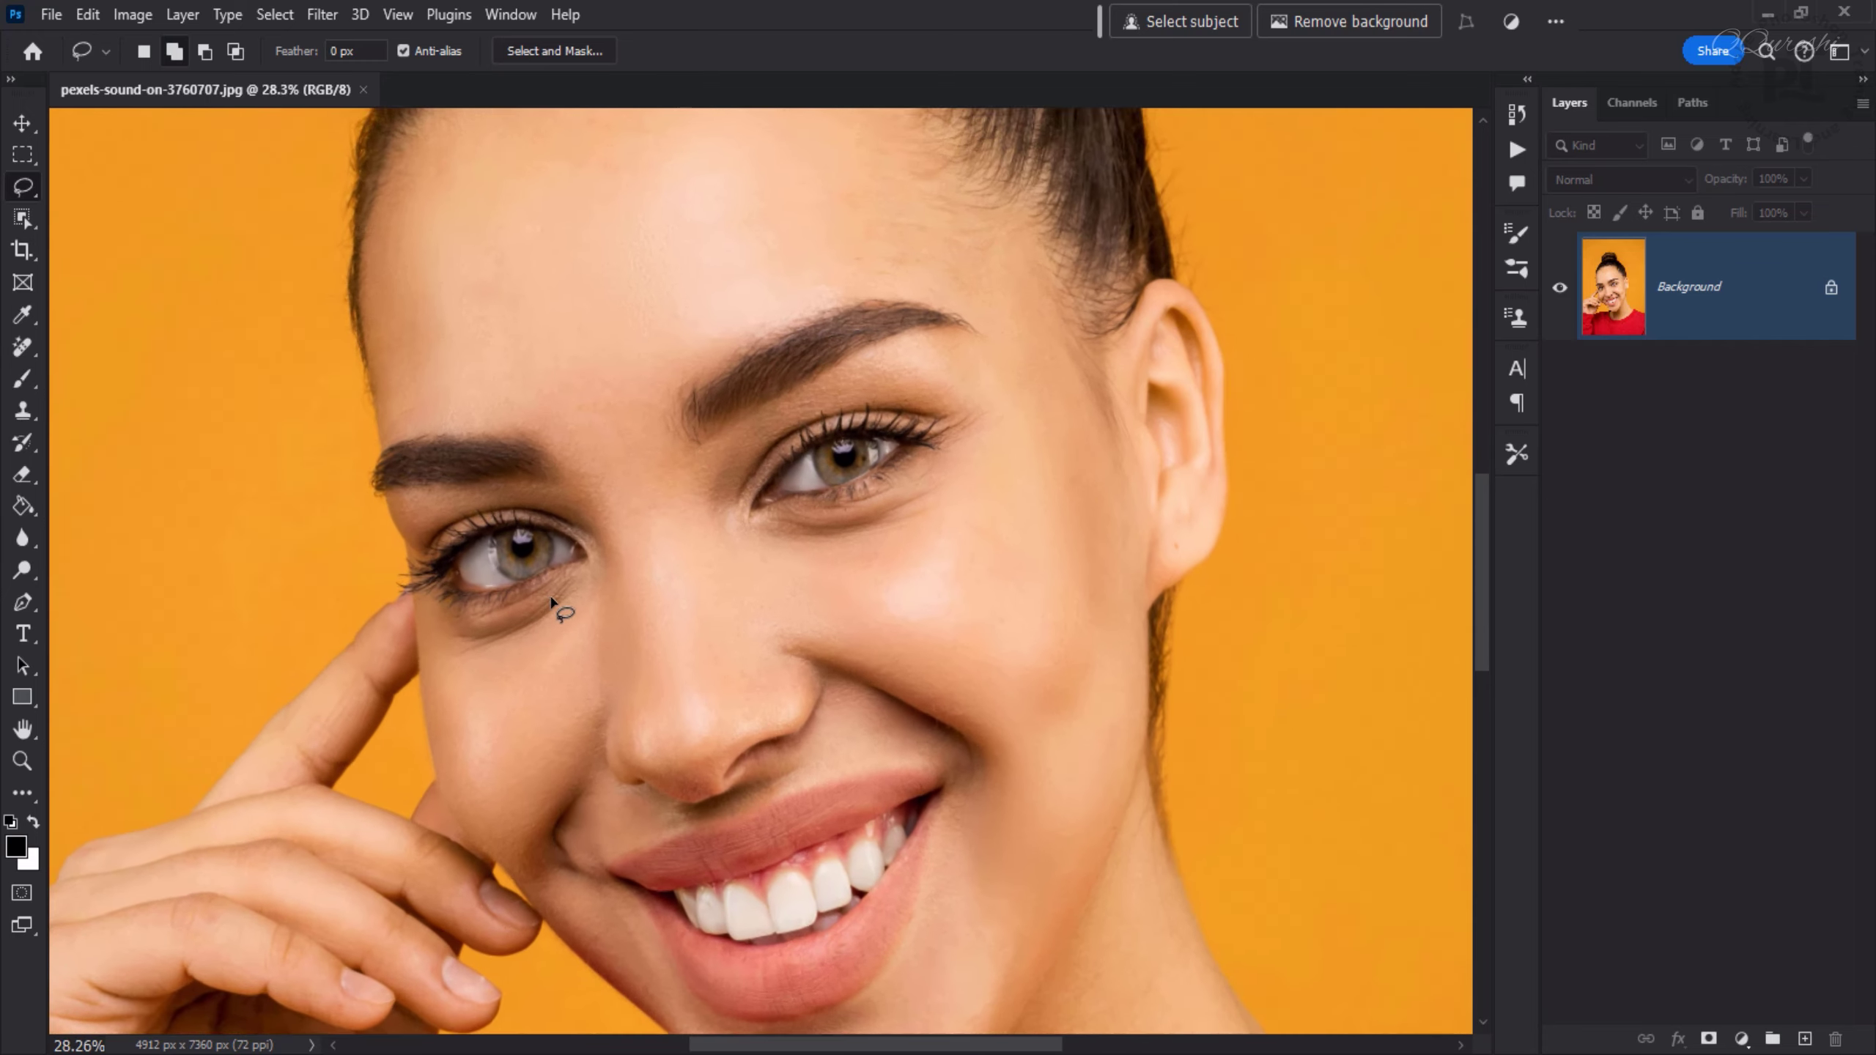
{"action": "scroll", "coordinate": [551, 603], "scroll_direction": "up", "scroll_amount": 2}
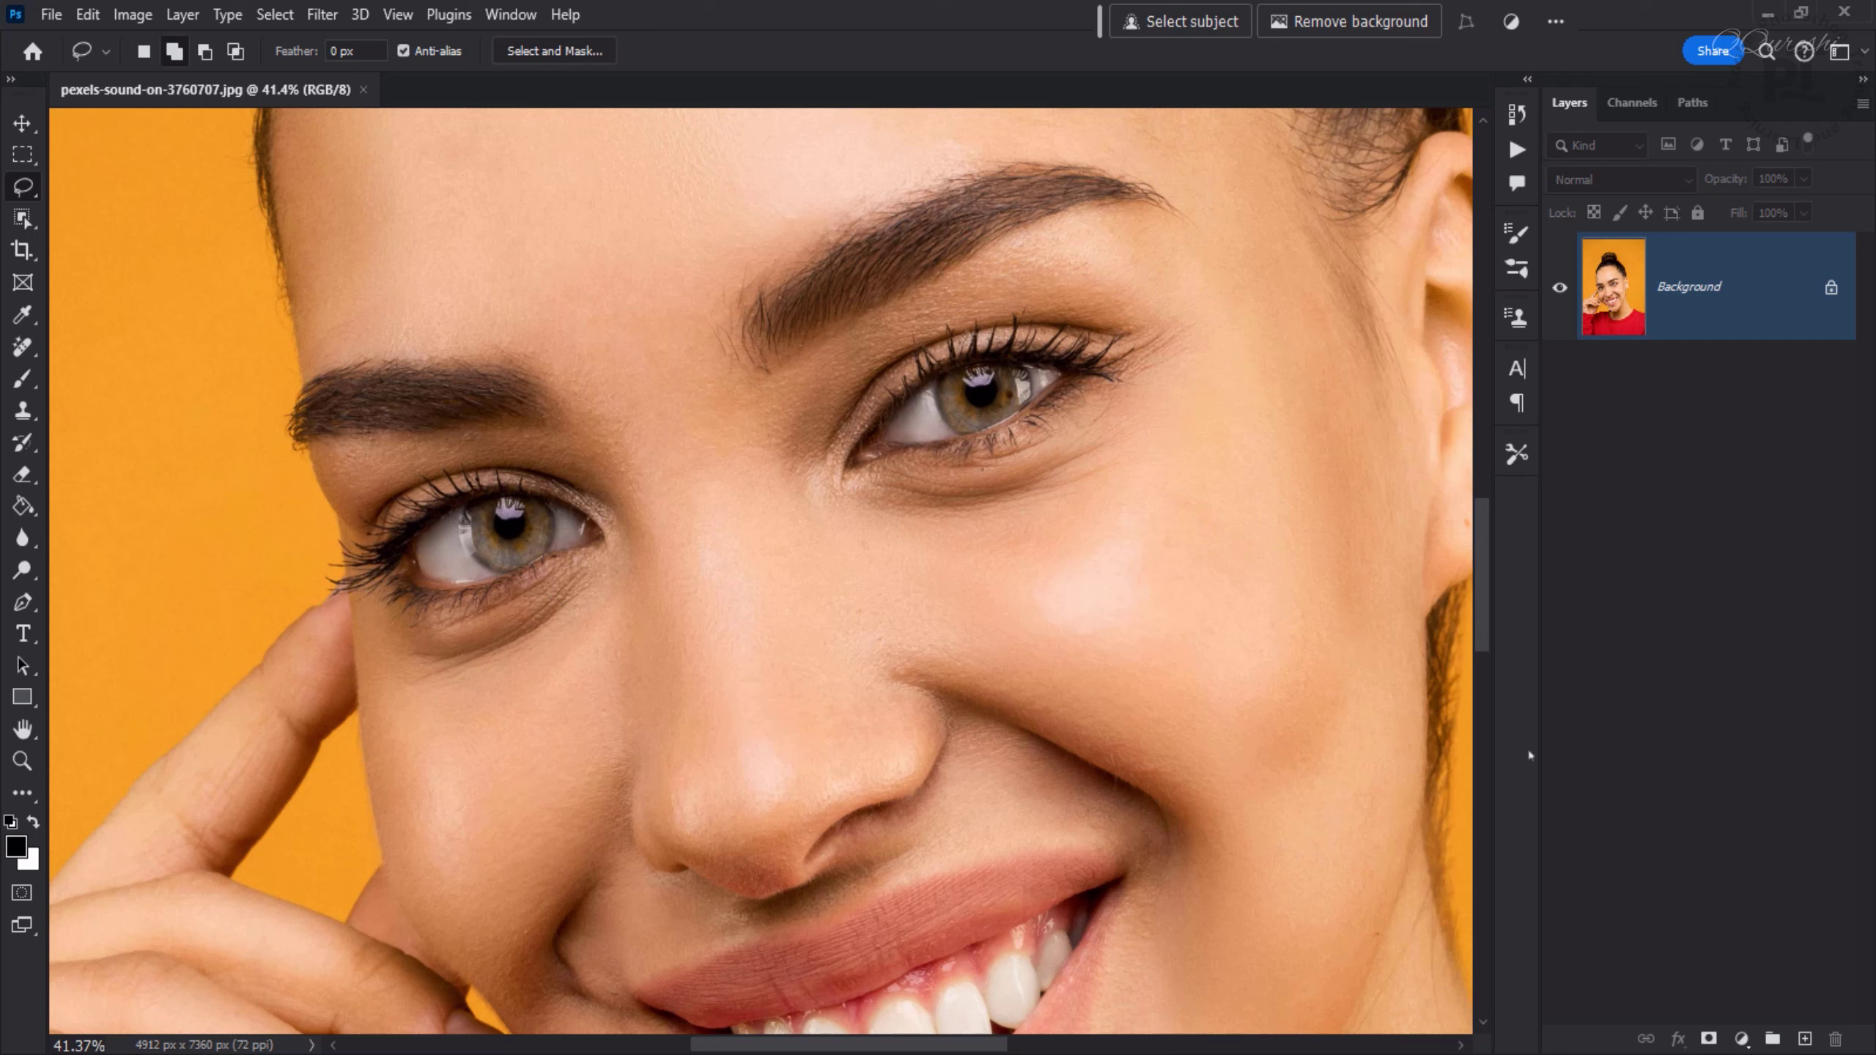
{"action": "left_click", "coordinate": [1804, 1040]}
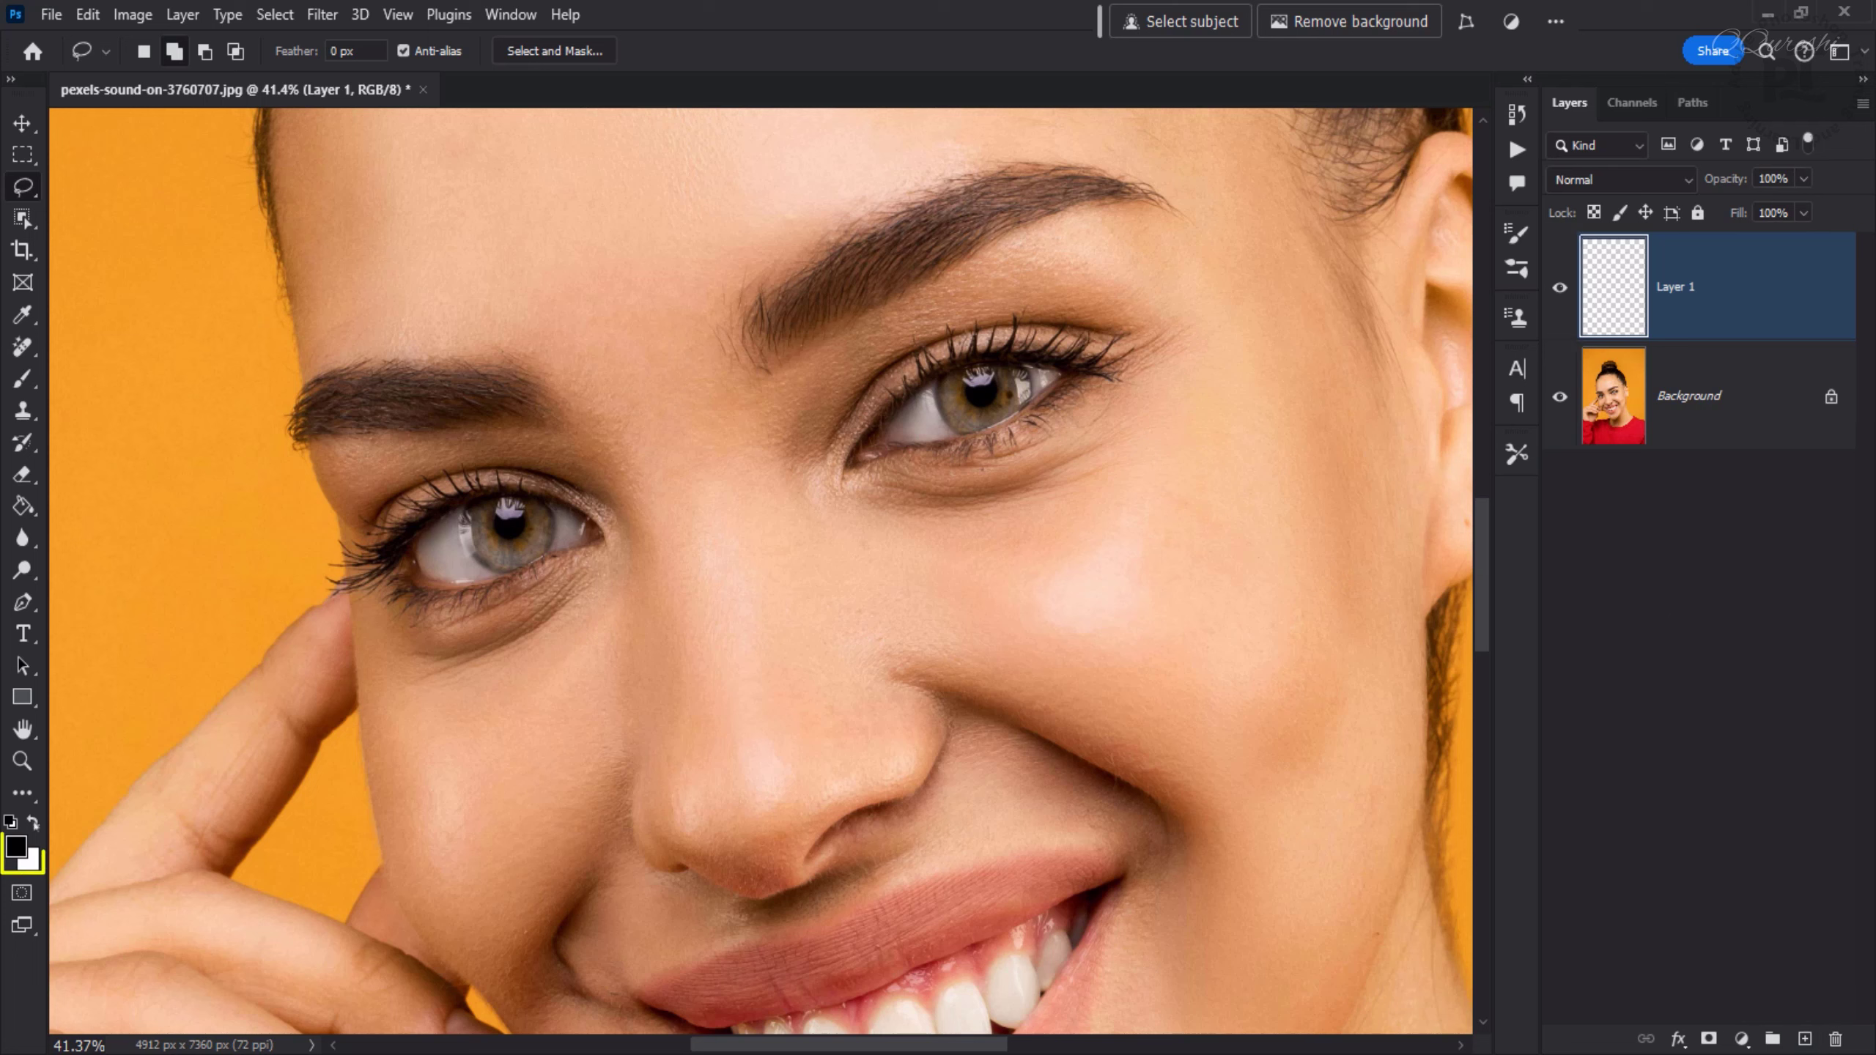
- Switch to the Brush tool with white as foreground colour and set its flow to 100%
{"action": "key", "text": "x"}
{"action": "key", "text": "b"}
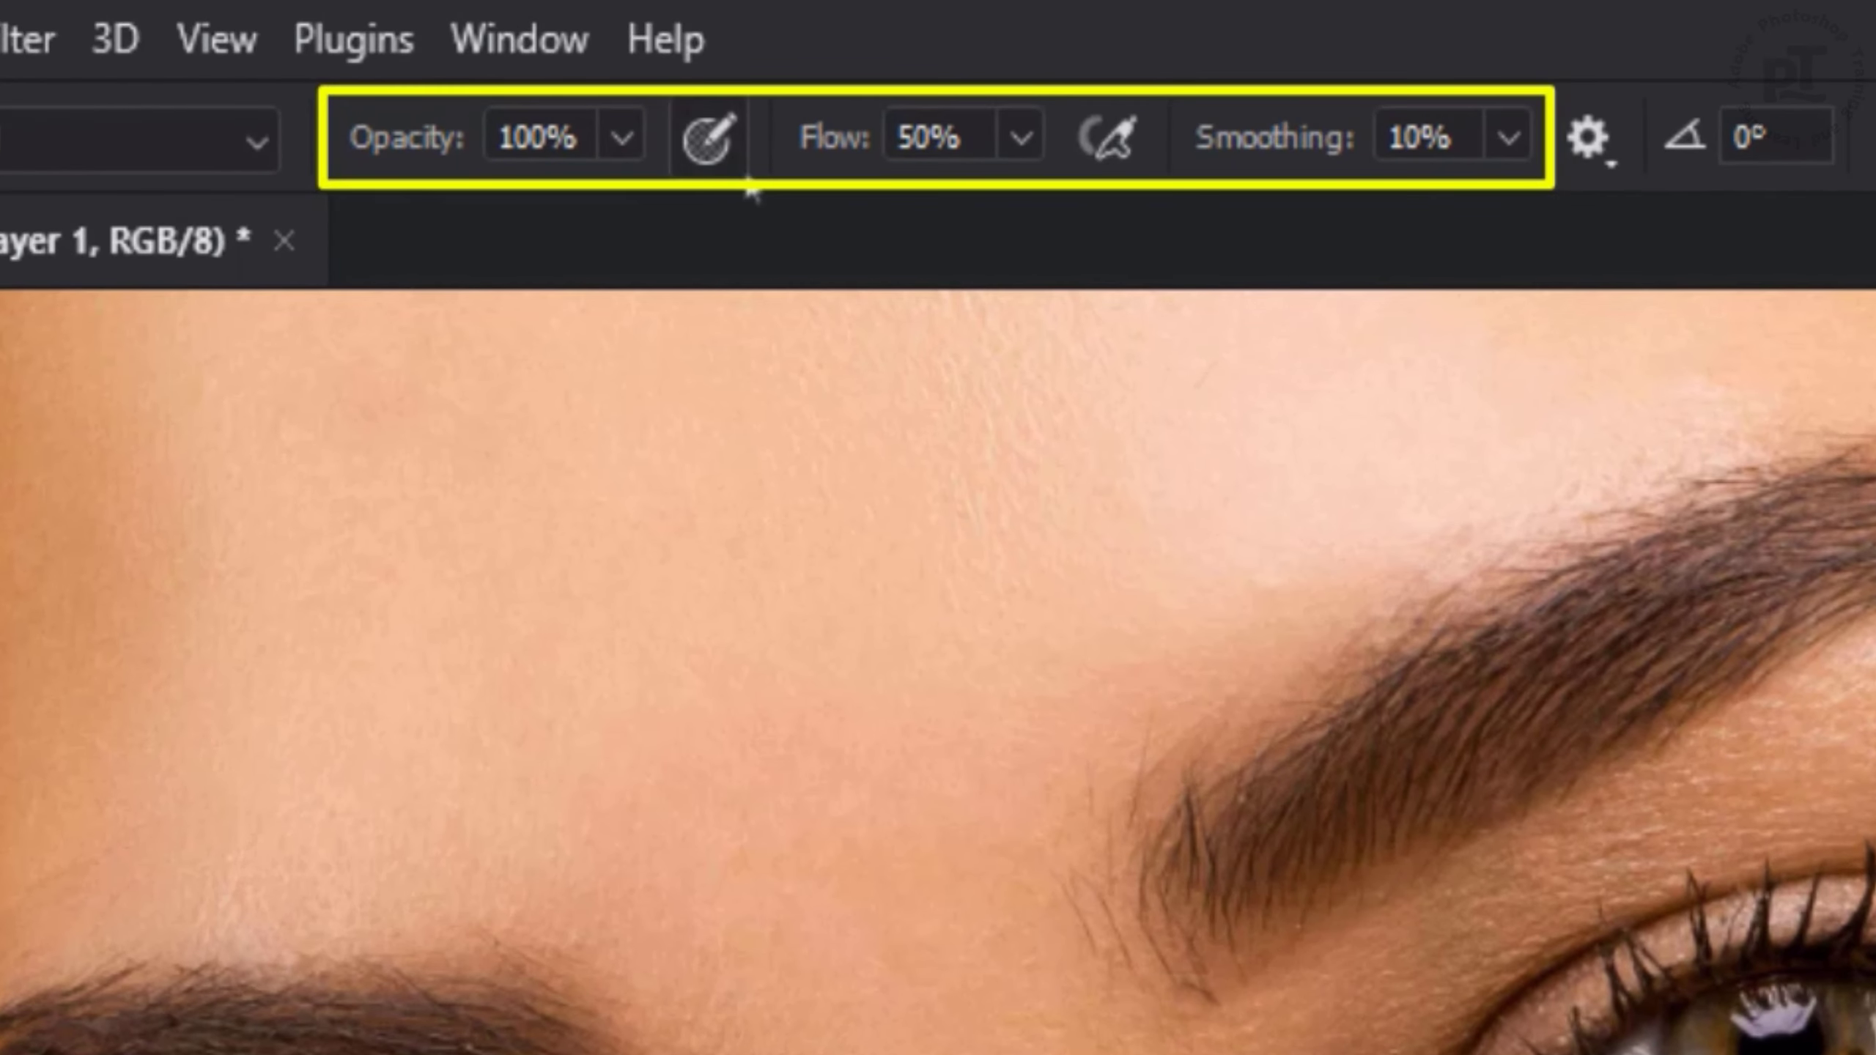
{"action": "left_click", "coordinate": [1021, 137]}
{"action": "left_click_drag", "start_coordinate": [1022, 226], "coordinate": [1194, 238]}
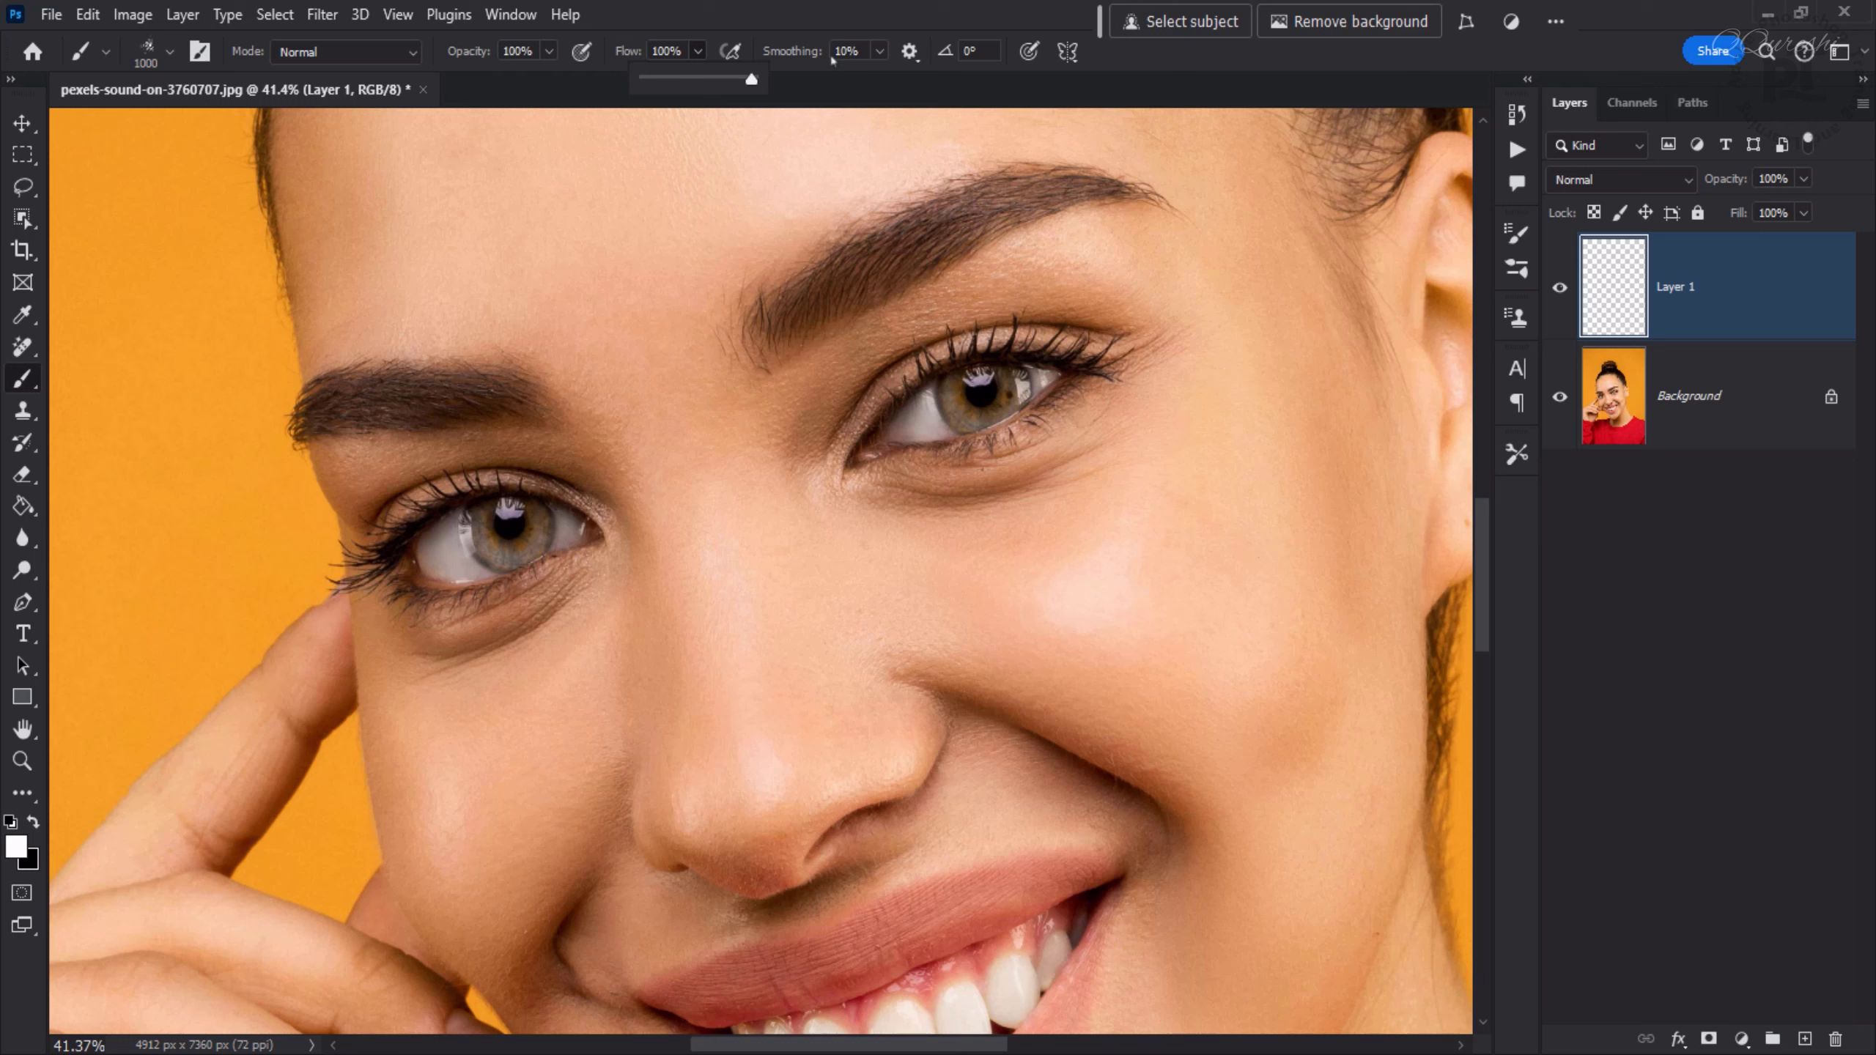
{"action": "left_click", "coordinate": [838, 18]}
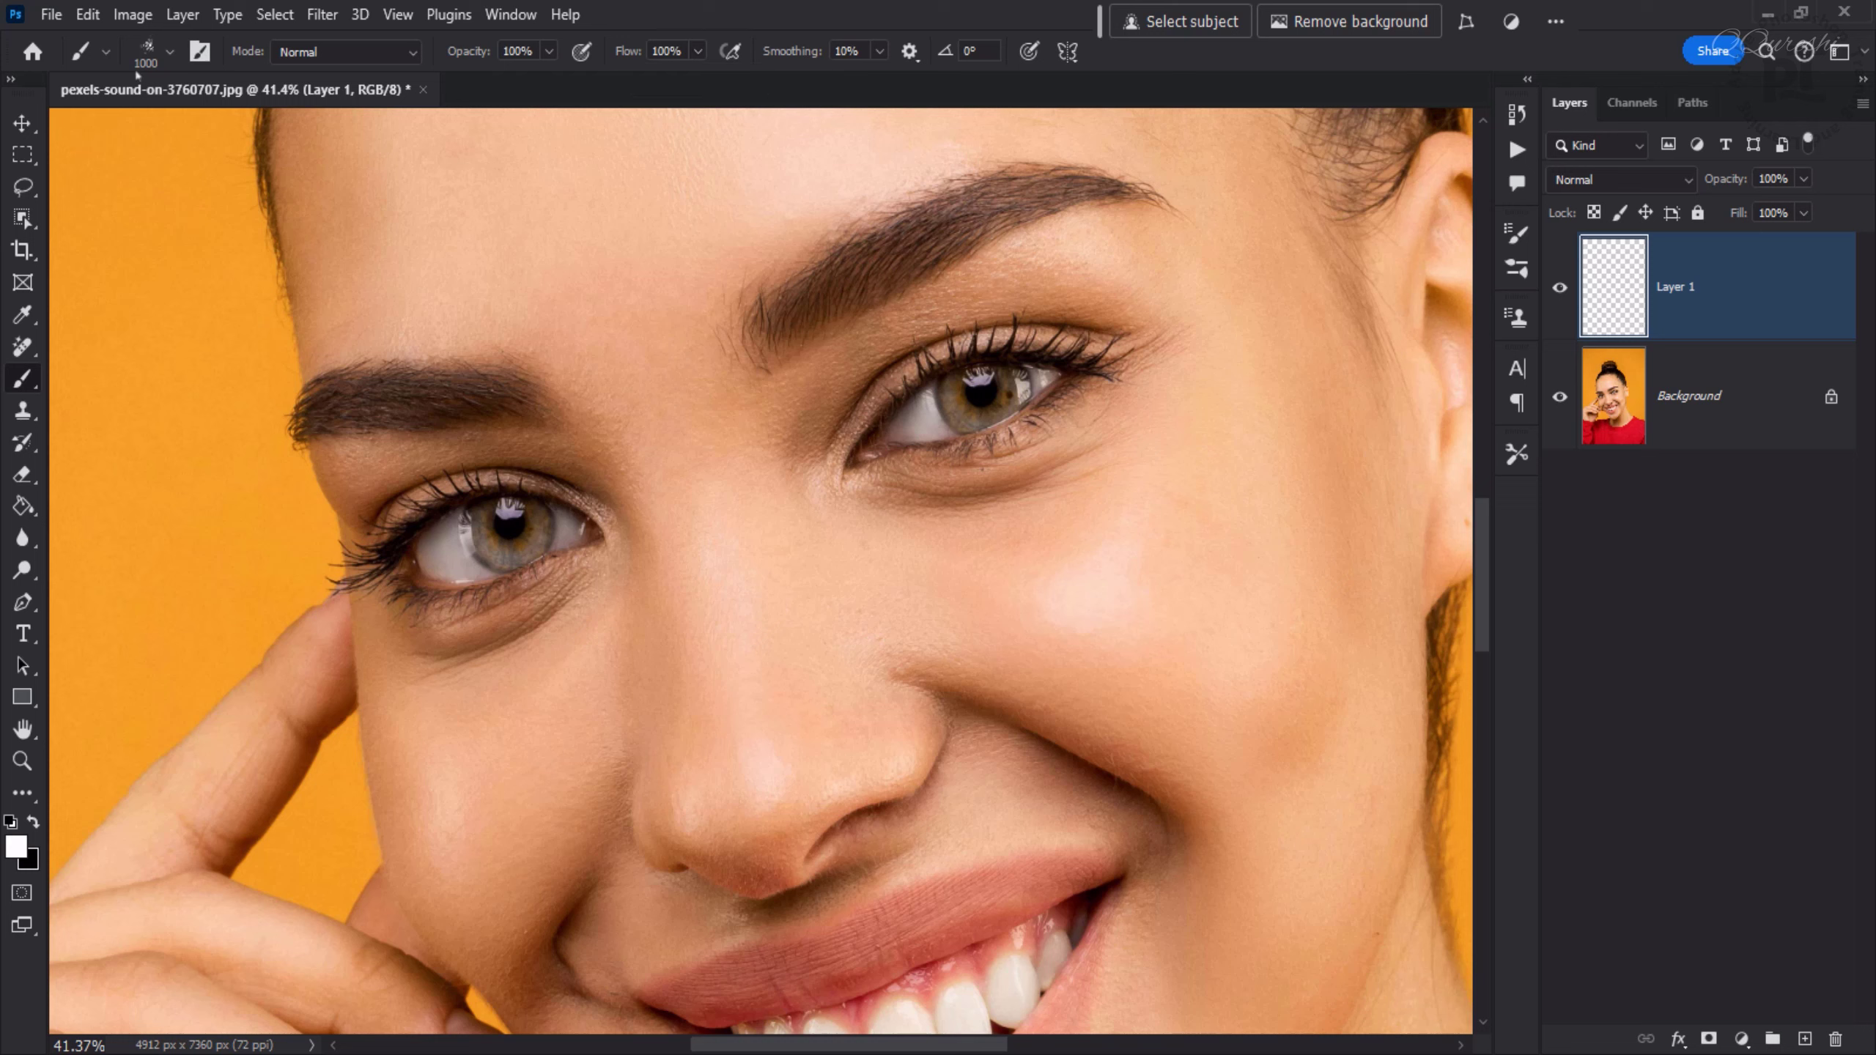
- Choose the Soft Round brush from the brush presets
{"action": "left_click", "coordinate": [171, 52]}
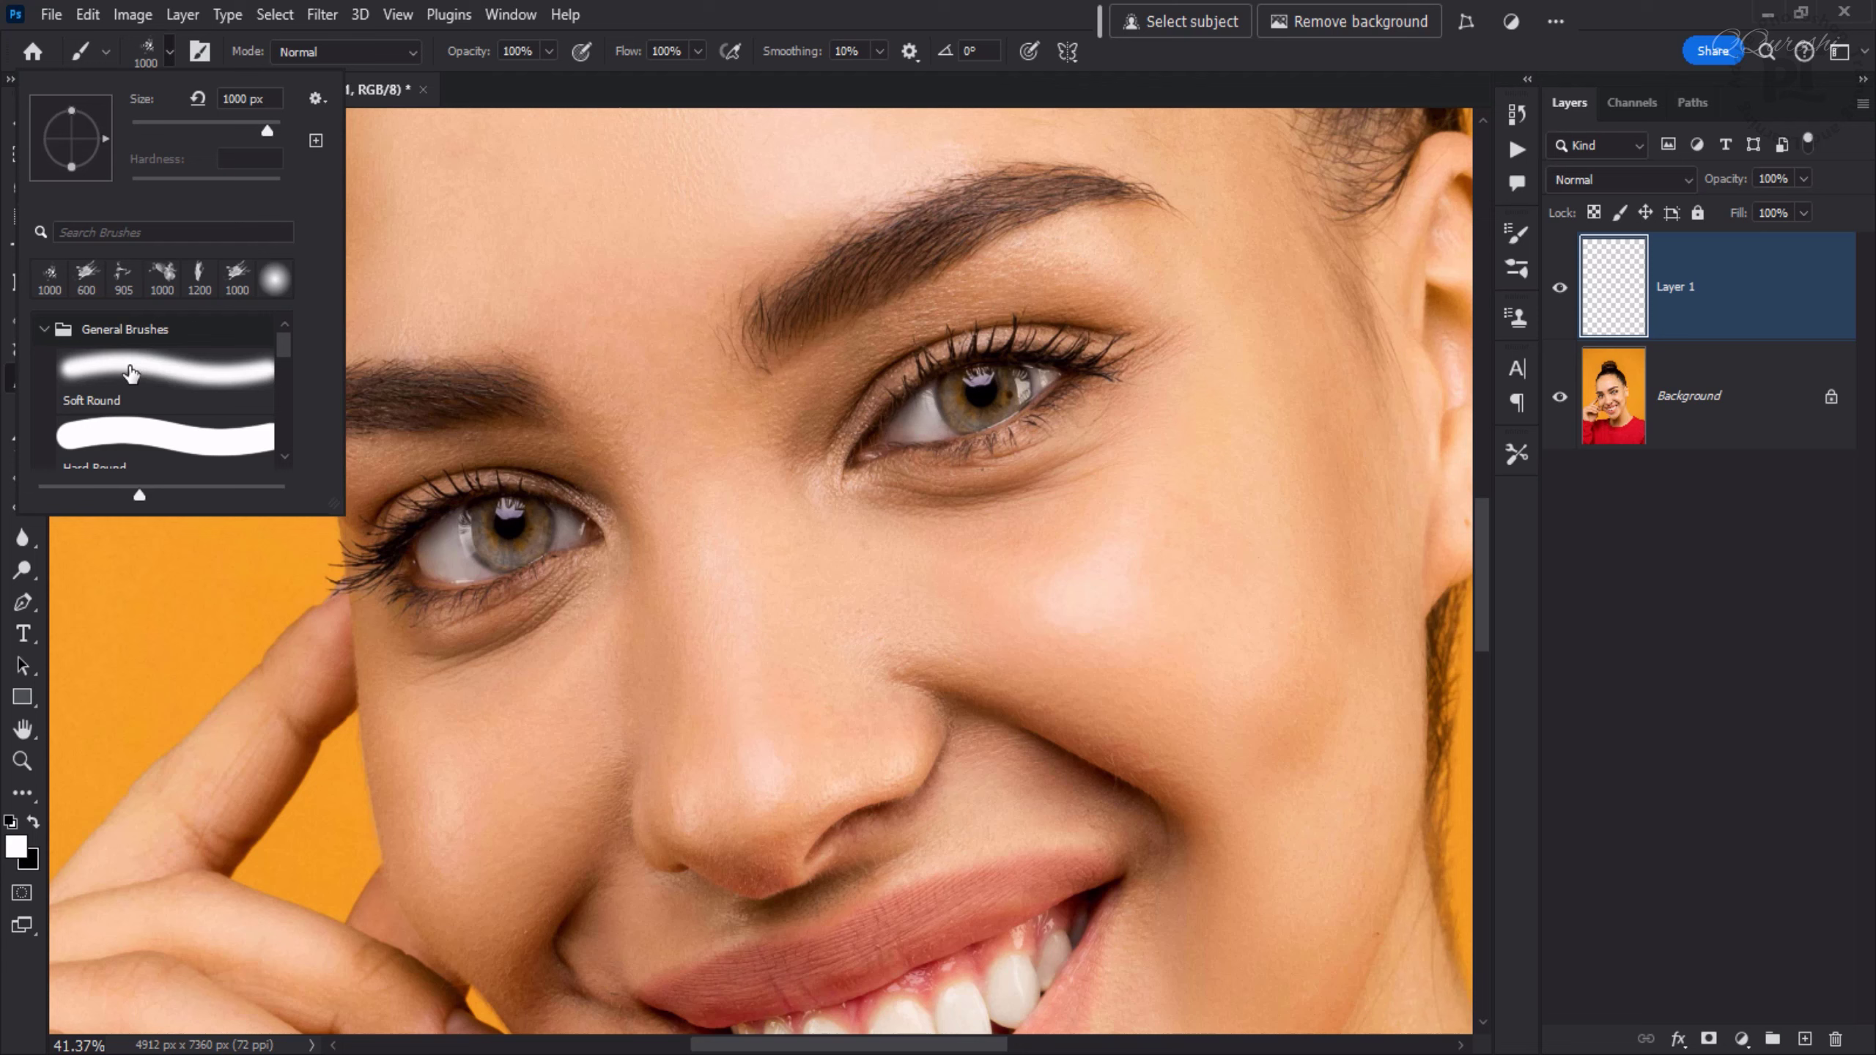
{"action": "left_click", "coordinate": [130, 373]}
{"action": "left_click", "coordinate": [778, 83]}
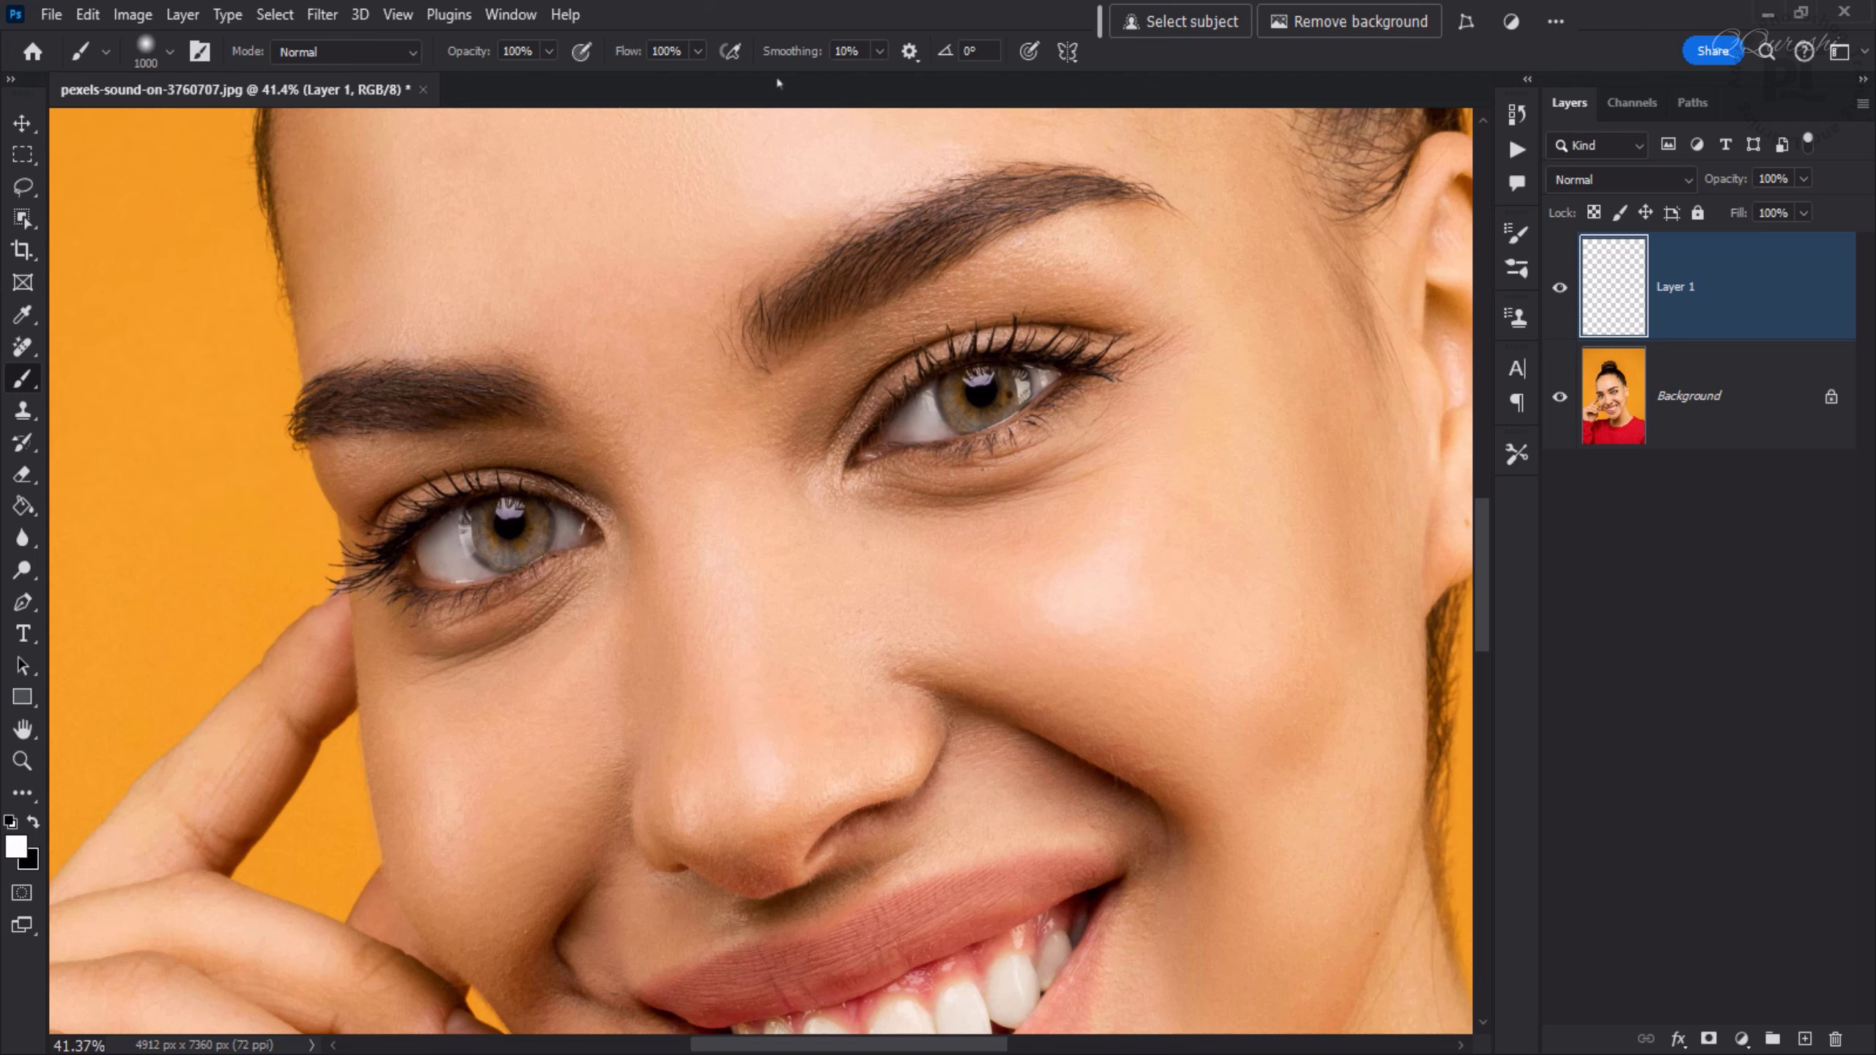
- Zoom in on the eyes and shrink the brush to about 70 px
{"action": "key", "text": "bracketleft"}
{"action": "key", "text": "bracketleft"}
{"action": "key", "text": "bracketleft"}
{"action": "key", "text": "bracketleft"}
{"action": "key", "text": "bracketleft"}
{"action": "key", "text": "bracketleft"}
{"action": "key", "text": "bracketleft"}
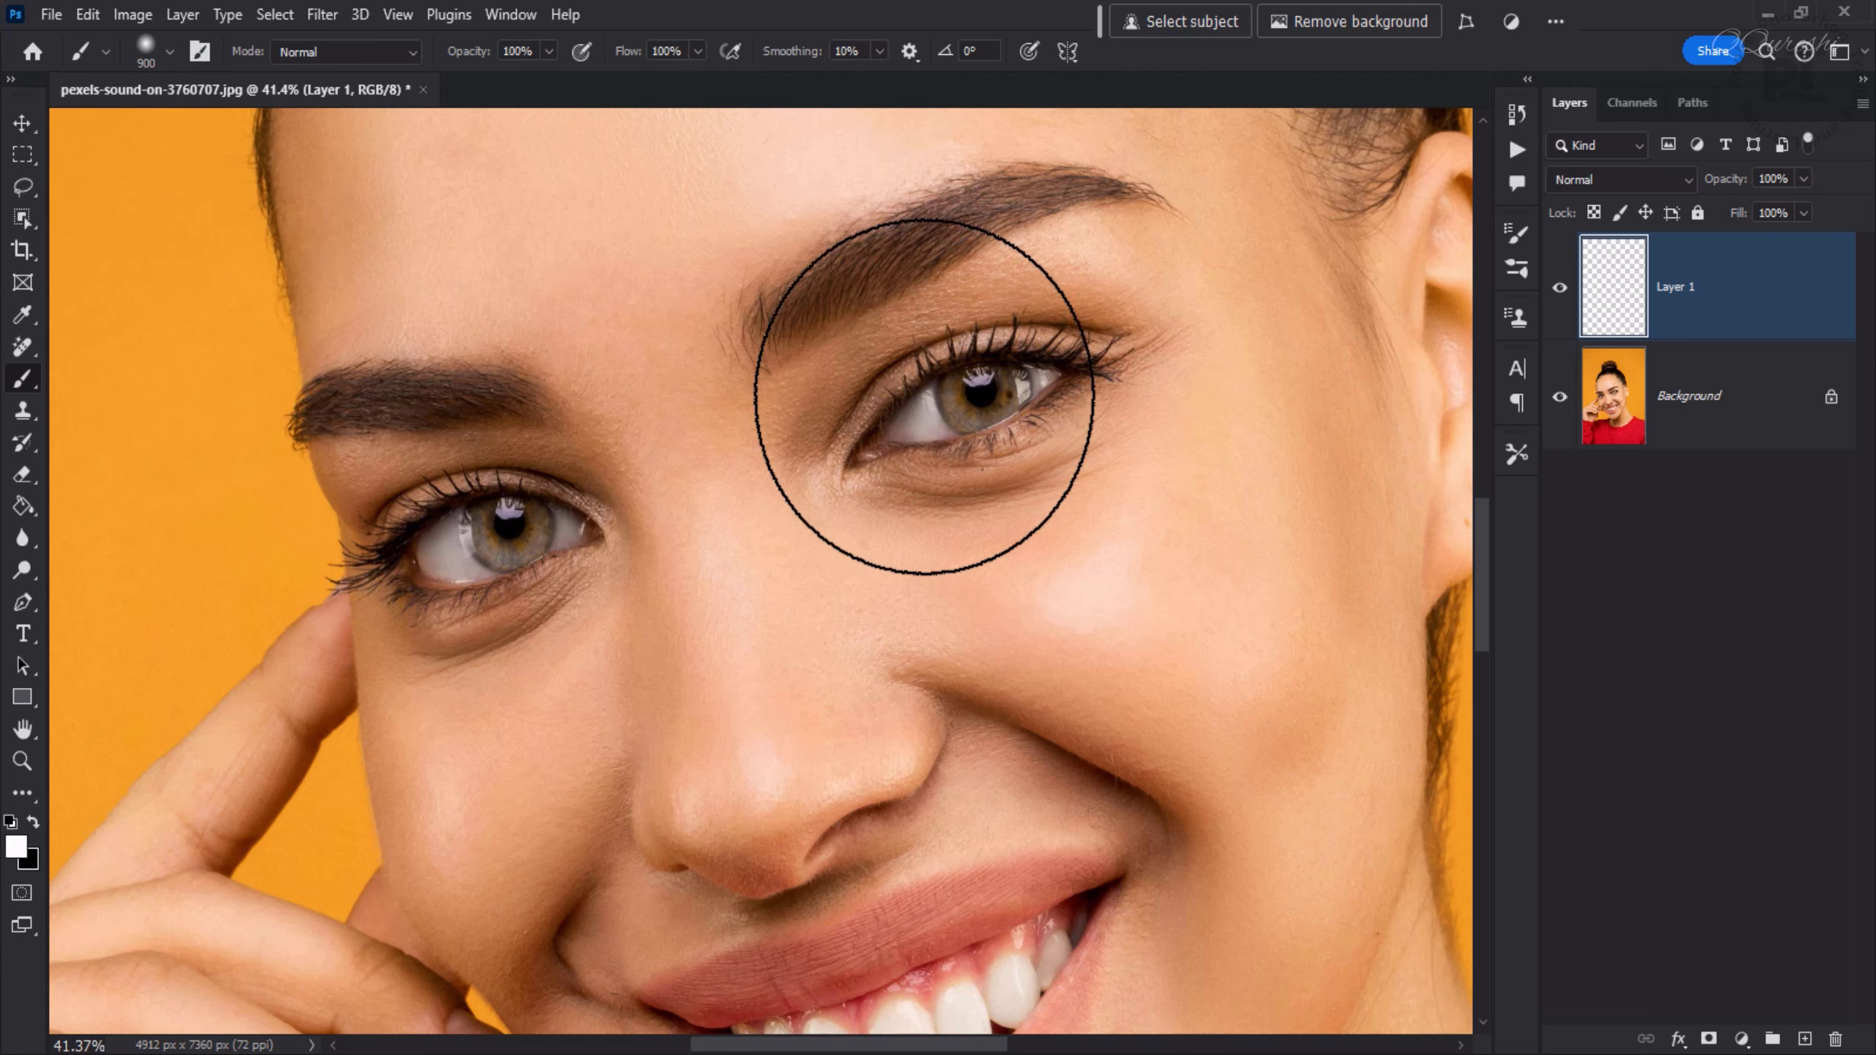
{"action": "scroll", "coordinate": [951, 403], "scroll_direction": "up", "scroll_amount": 3}
{"action": "scroll", "coordinate": [952, 403], "scroll_direction": "up", "scroll_amount": 4}
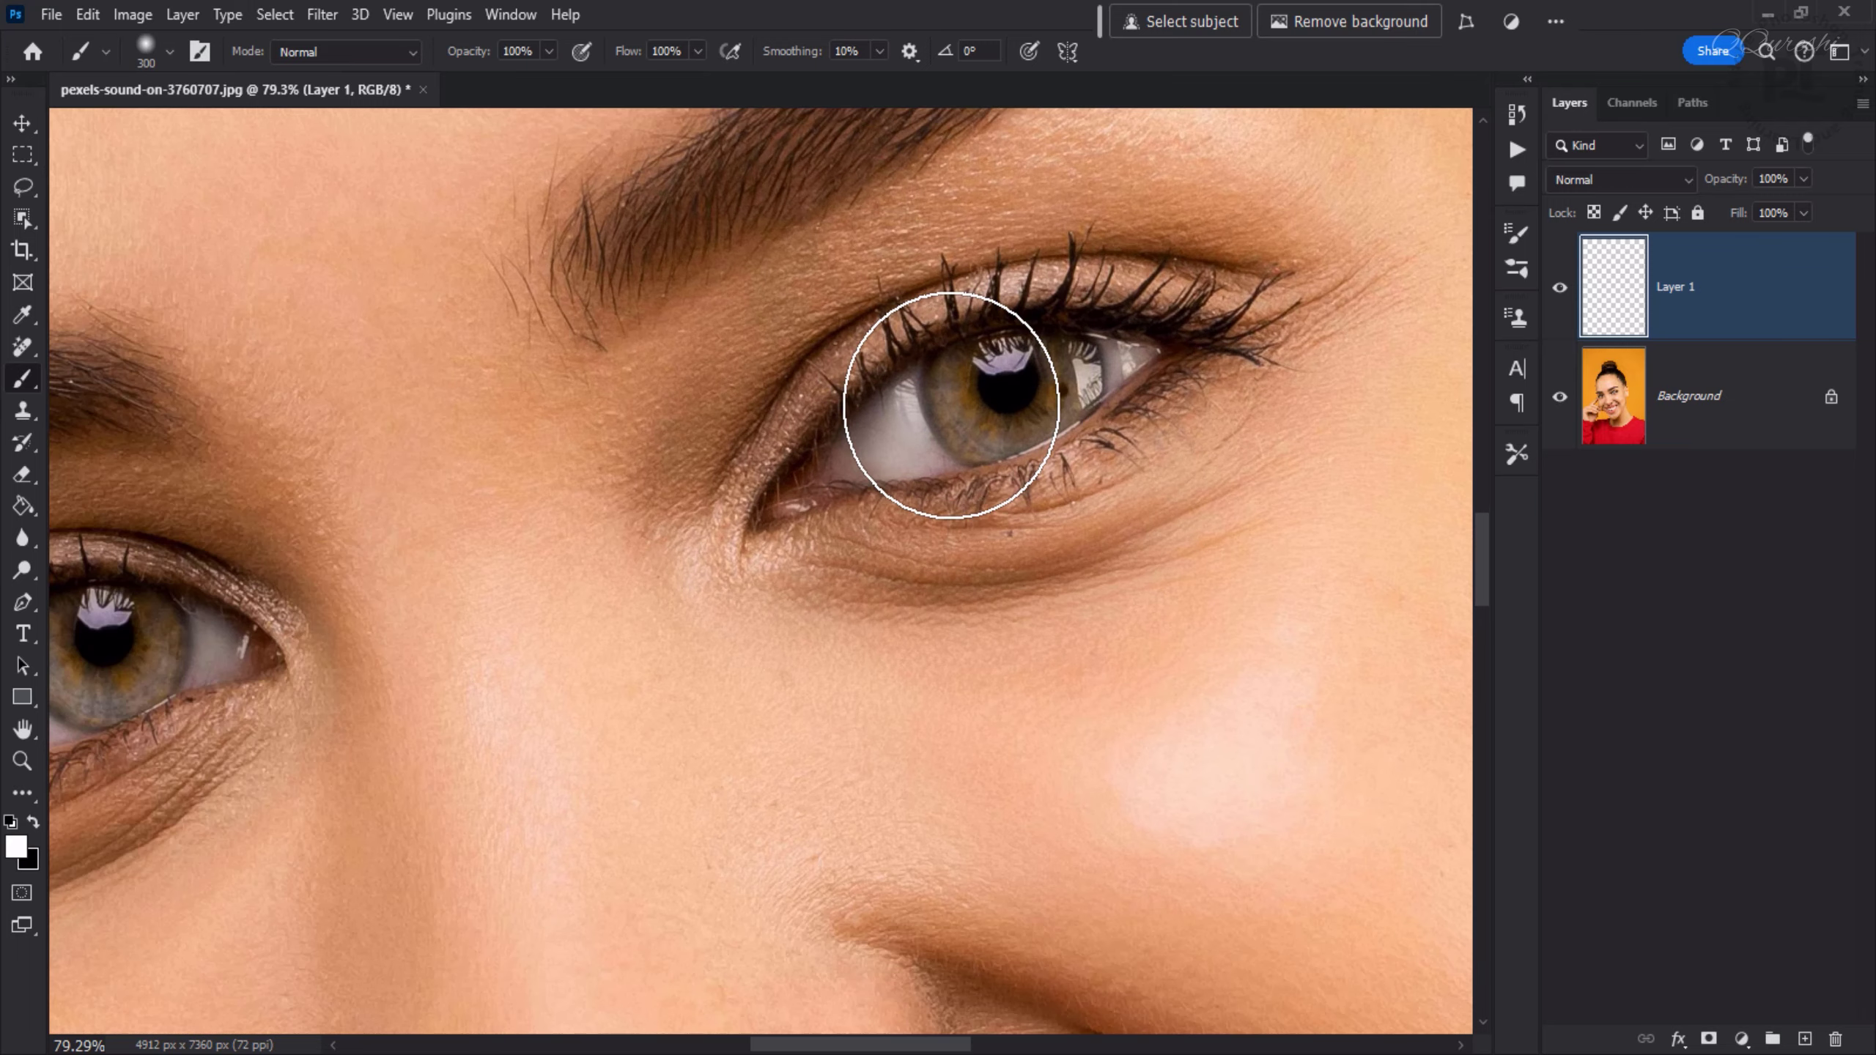
{"action": "key", "text": "bracketleft"}
{"action": "key", "text": "bracketleft"}
{"action": "key", "text": "bracketleft"}
{"action": "key", "text": "bracketleft"}
{"action": "key", "text": "bracketleft"}
{"action": "key", "text": "bracketleft"}
{"action": "key", "text": "bracketleft"}
{"action": "key", "text": "bracketleft"}
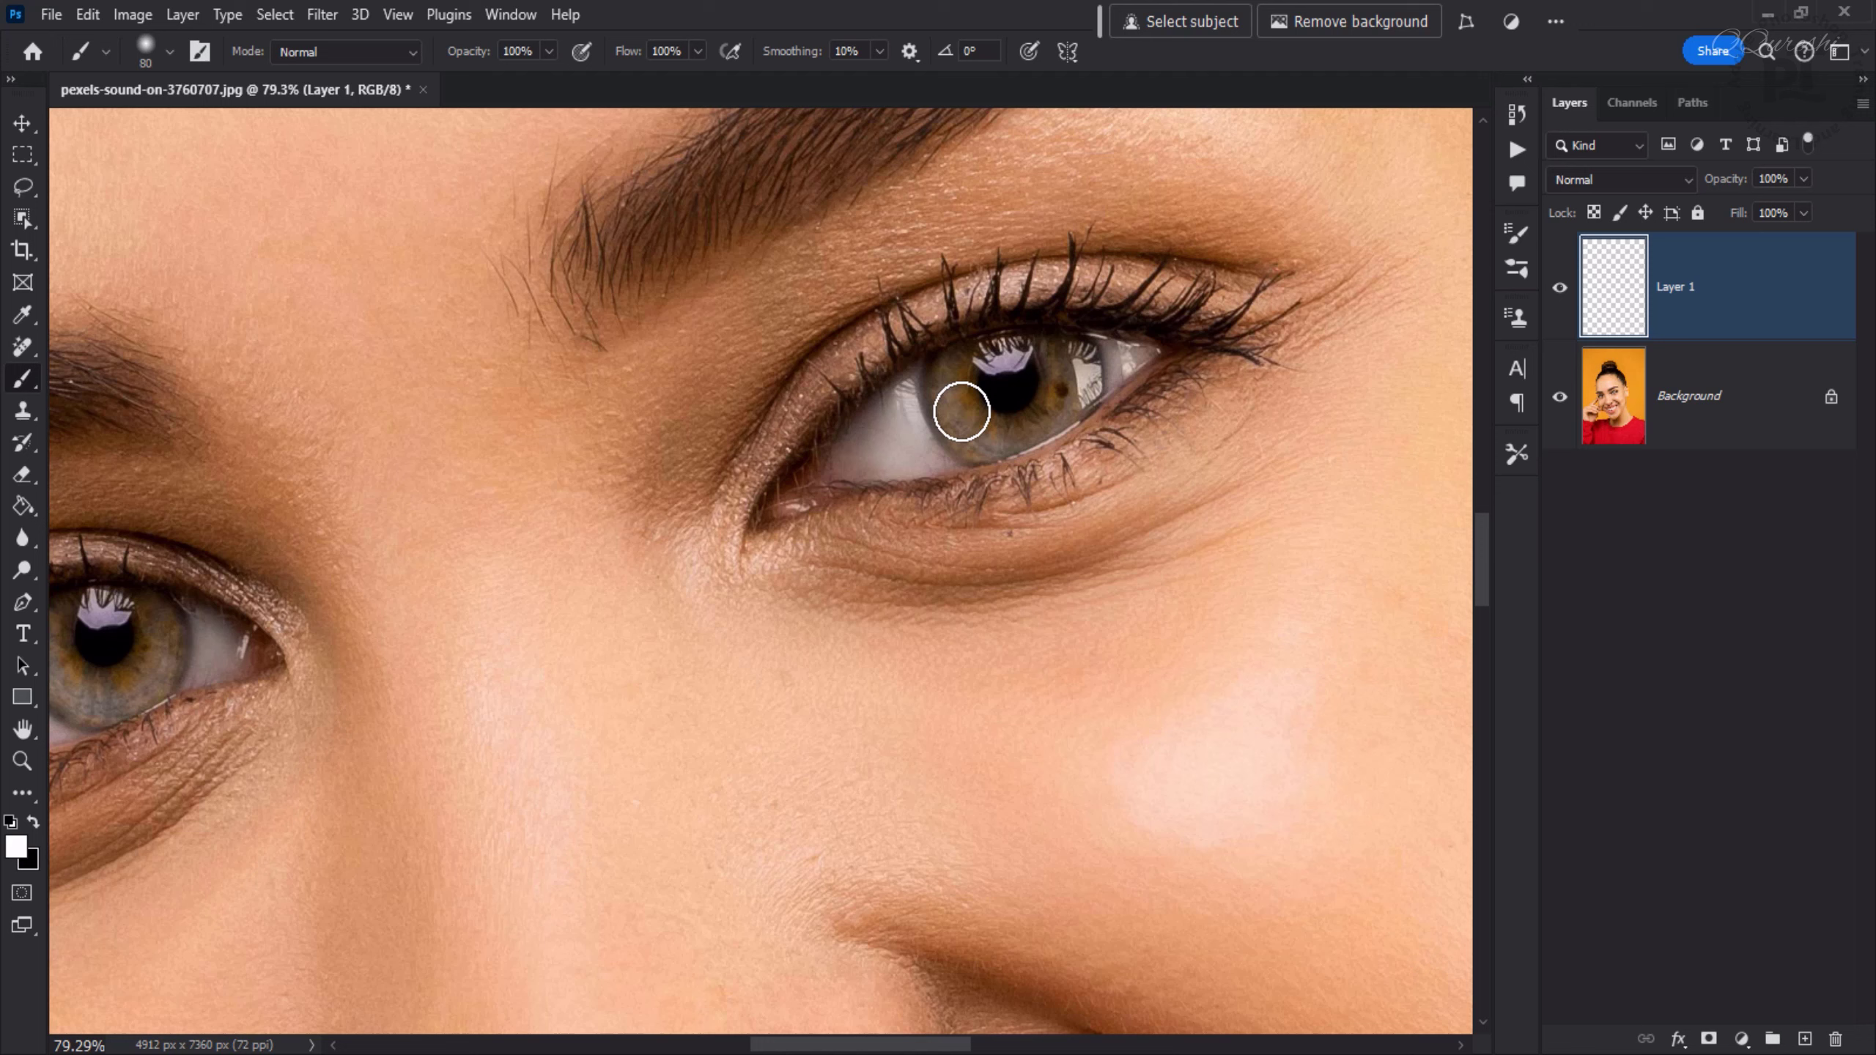
- Paint white over the iris of the eye on the right on the new layer
{"action": "mouse_move", "coordinate": [959, 404]}
{"action": "left_mouse_down"}
{"action": "mouse_move", "coordinate": [1026, 423]}
{"action": "mouse_move", "coordinate": [1042, 409]}
{"action": "mouse_move", "coordinate": [955, 411]}
{"action": "left_mouse_up"}
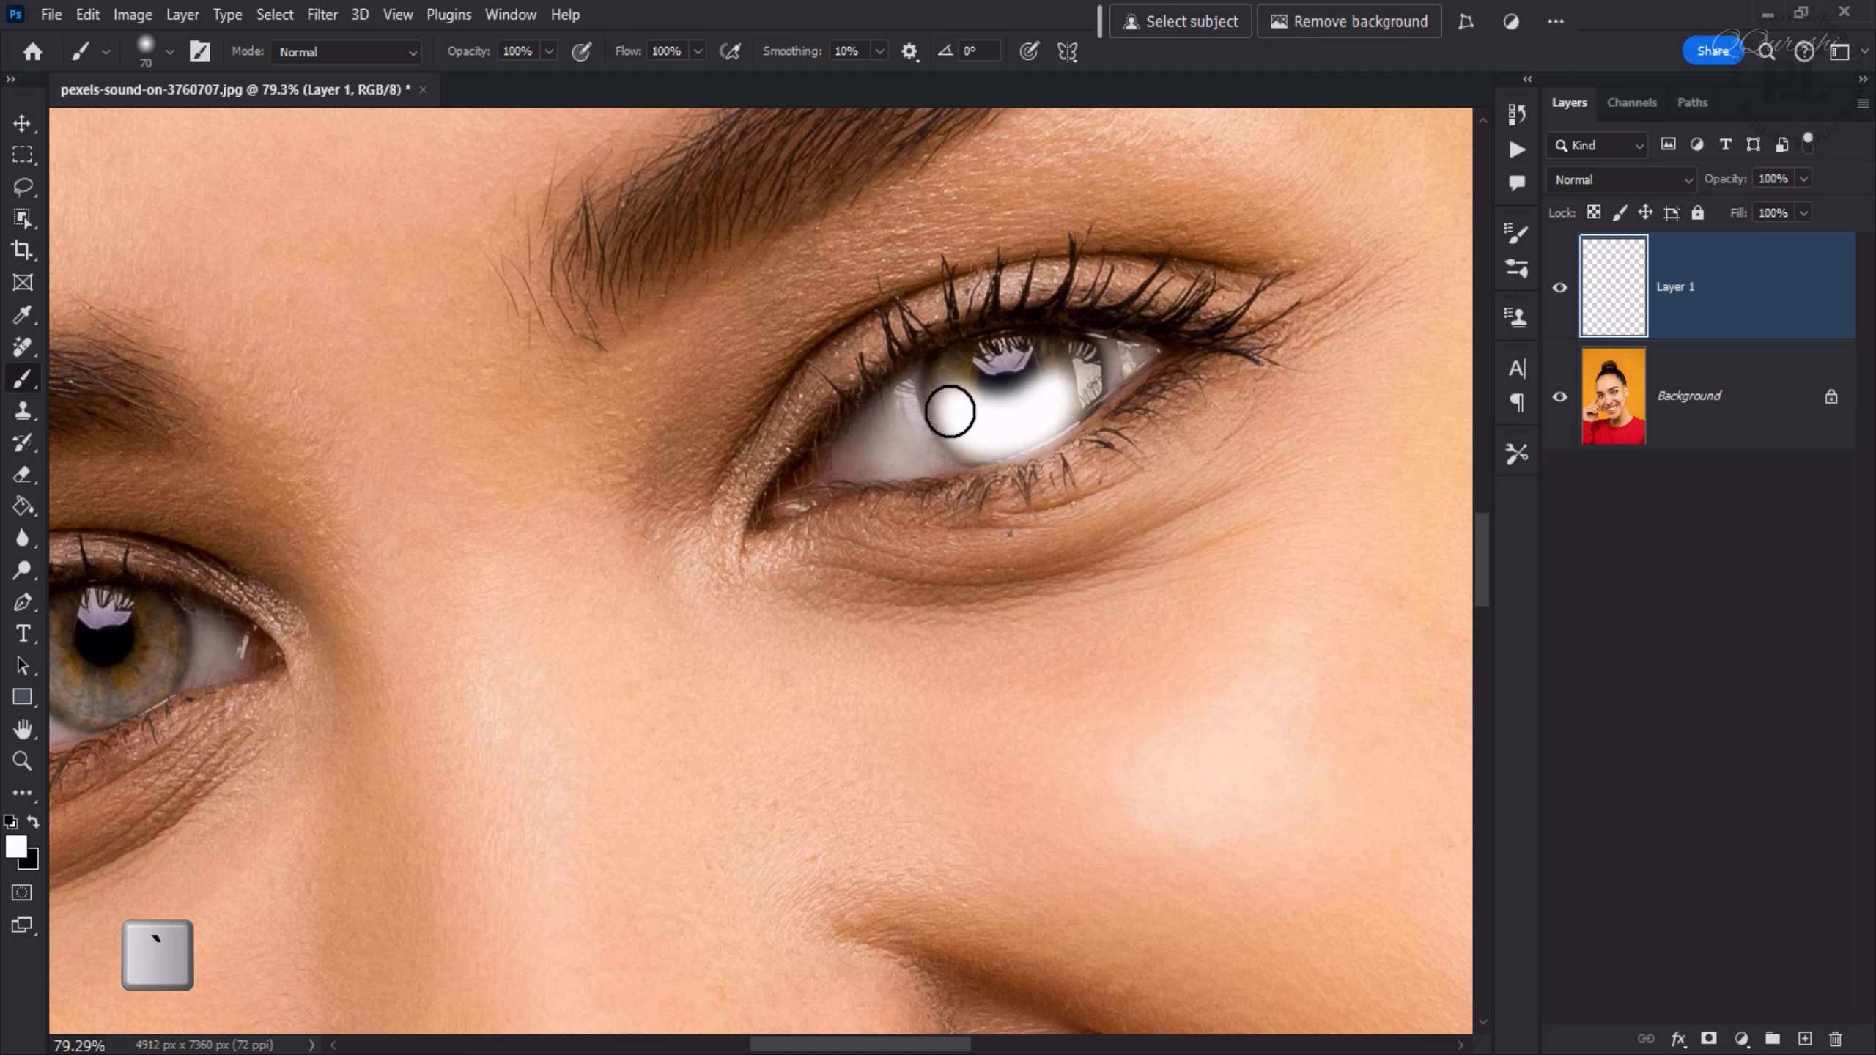
{"action": "left_click_drag", "start_coordinate": [950, 412], "coordinate": [1003, 385]}
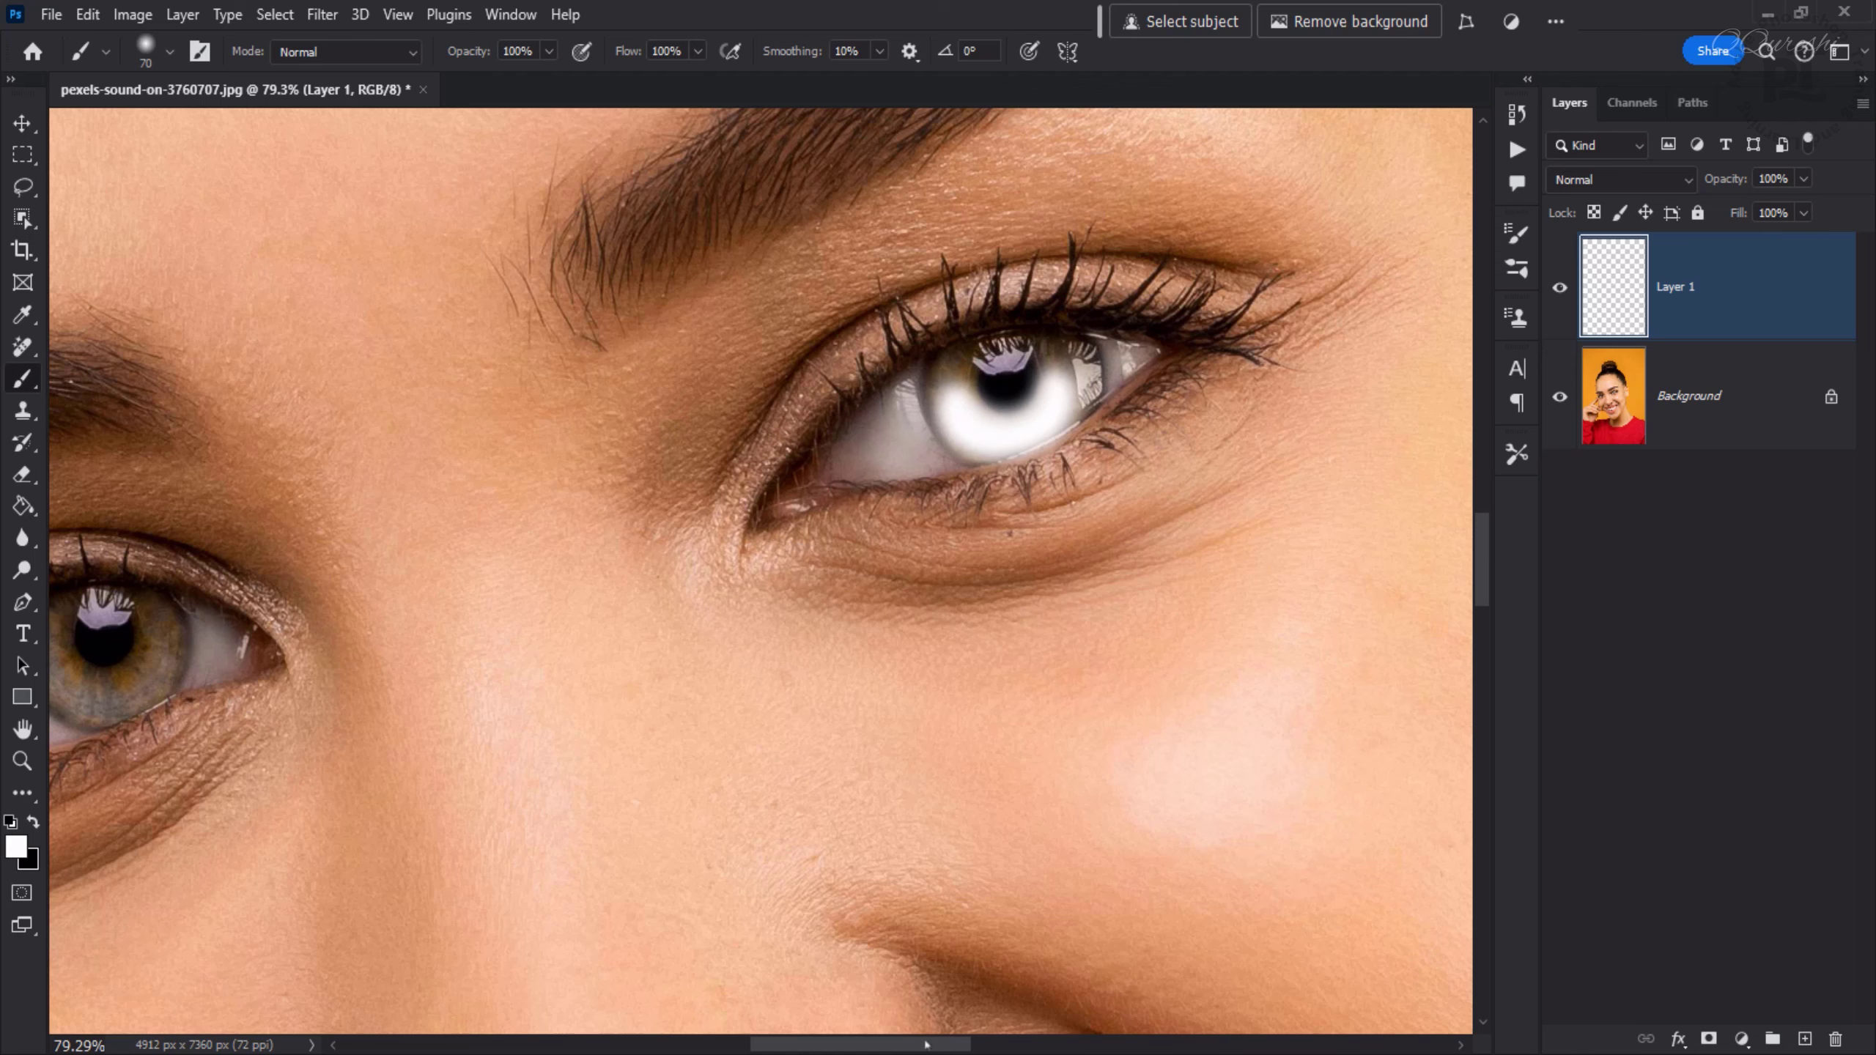
- Paint white over the iris of the eye on the left, then touch up the right eye's iris
{"action": "left_click_drag", "start_coordinate": [921, 1046], "coordinate": [903, 1050]}
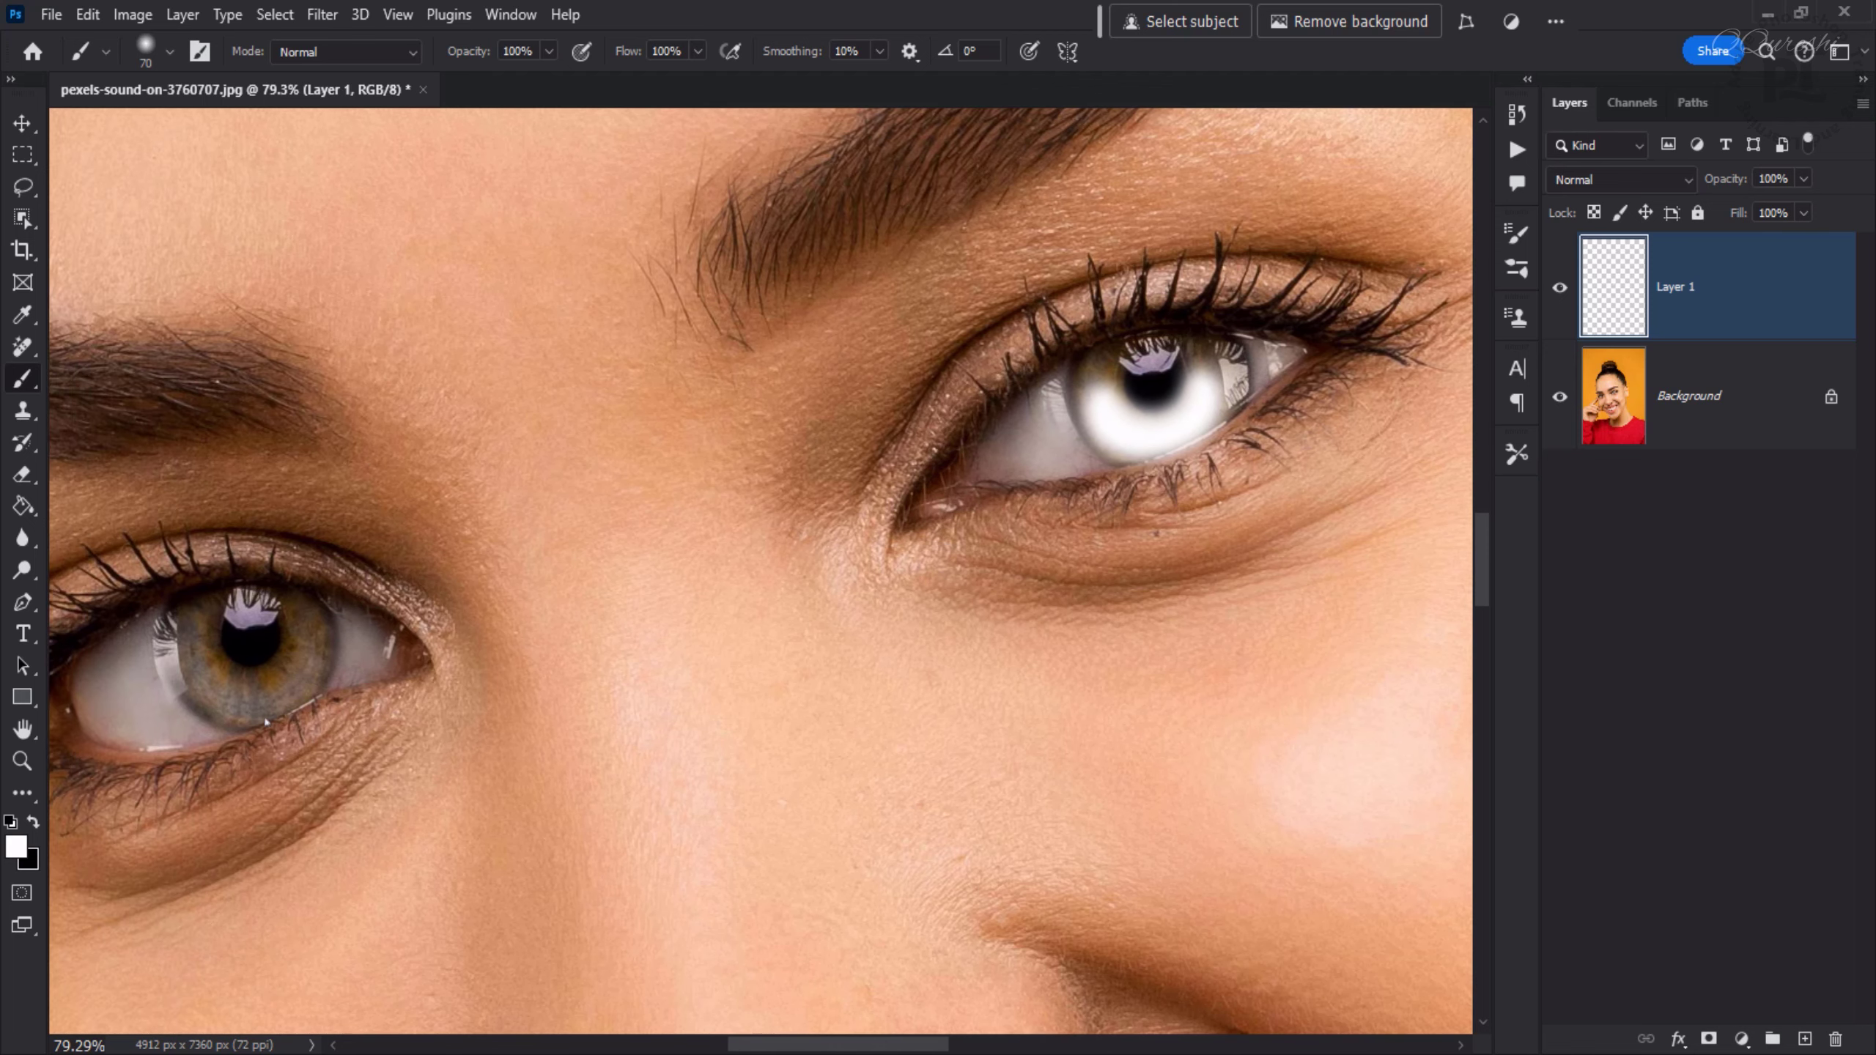
{"action": "mouse_move", "coordinate": [214, 677]}
{"action": "left_mouse_down"}
{"action": "mouse_move", "coordinate": [201, 657]}
{"action": "mouse_move", "coordinate": [251, 683]}
{"action": "mouse_move", "coordinate": [303, 658]}
{"action": "mouse_move", "coordinate": [301, 628]}
{"action": "left_mouse_up"}
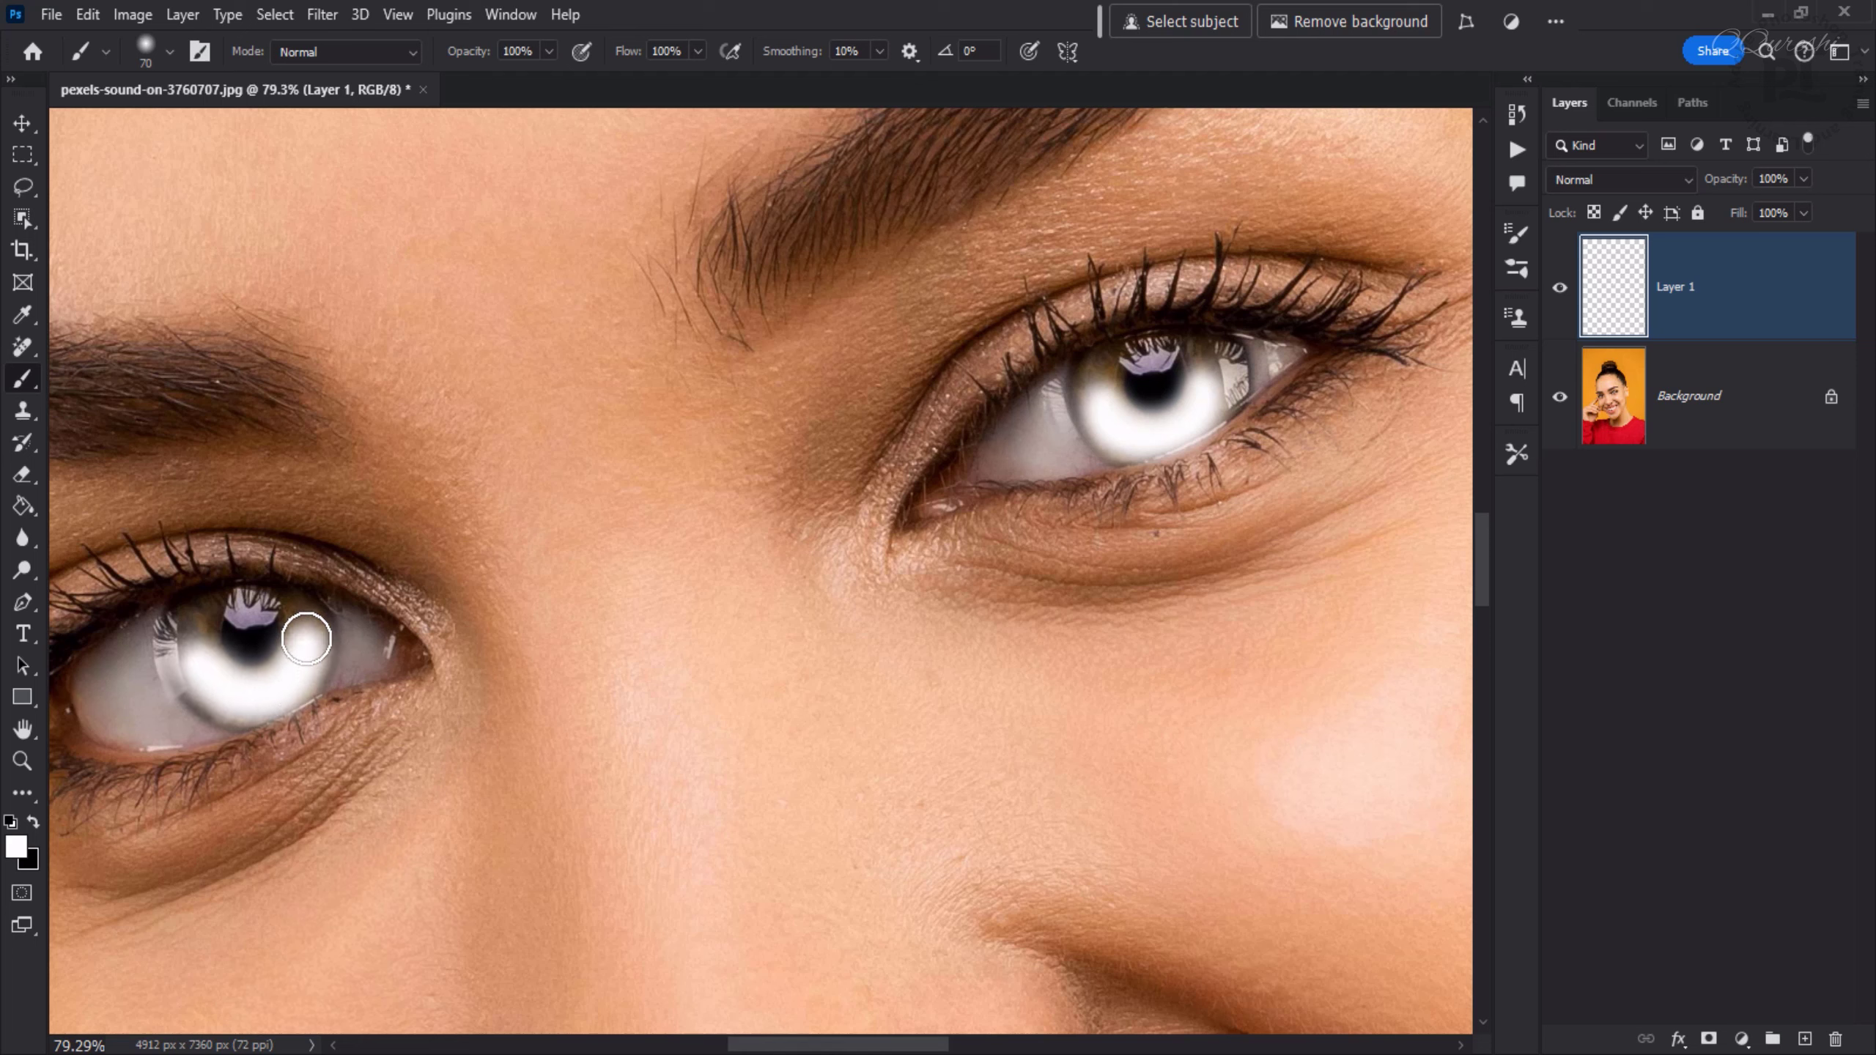
{"action": "left_click", "coordinate": [249, 644]}
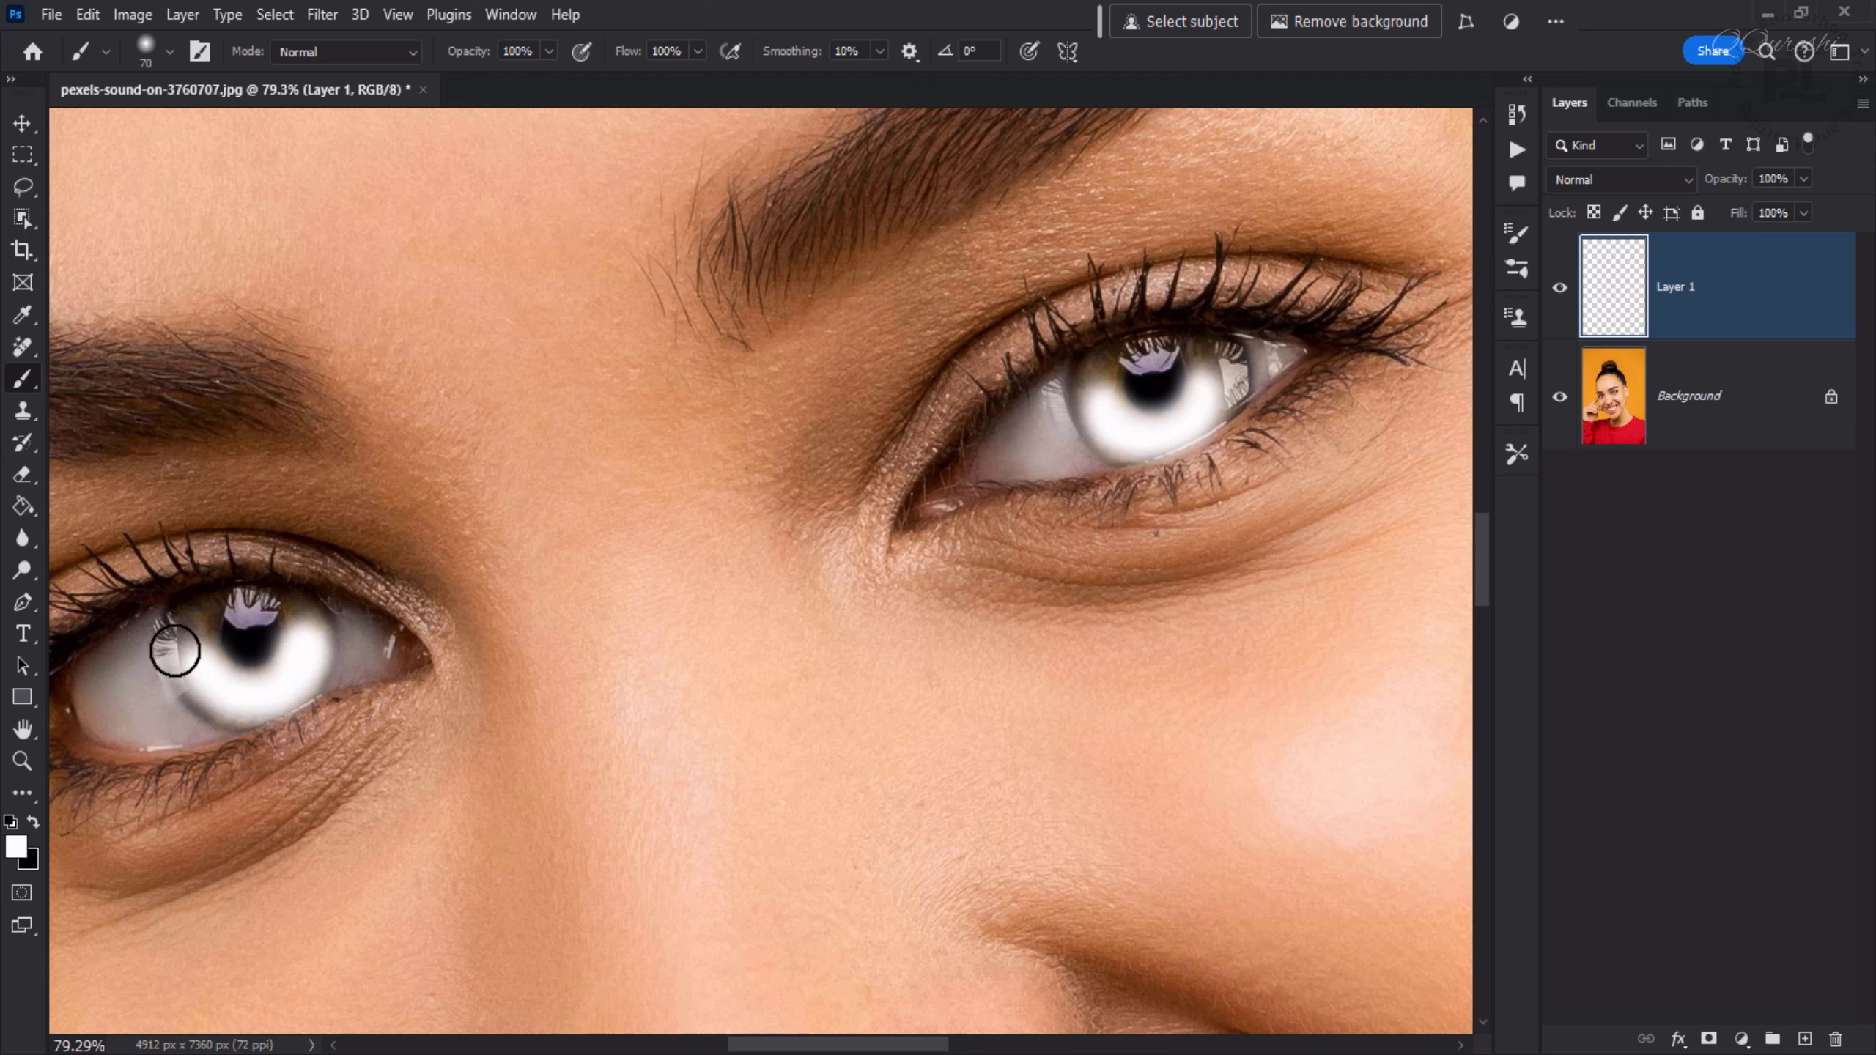
{"action": "mouse_move", "coordinate": [238, 608]}
{"action": "left_mouse_down"}
{"action": "mouse_move", "coordinate": [268, 612]}
{"action": "mouse_move", "coordinate": [214, 611]}
{"action": "mouse_move", "coordinate": [225, 568]}
{"action": "left_mouse_up"}
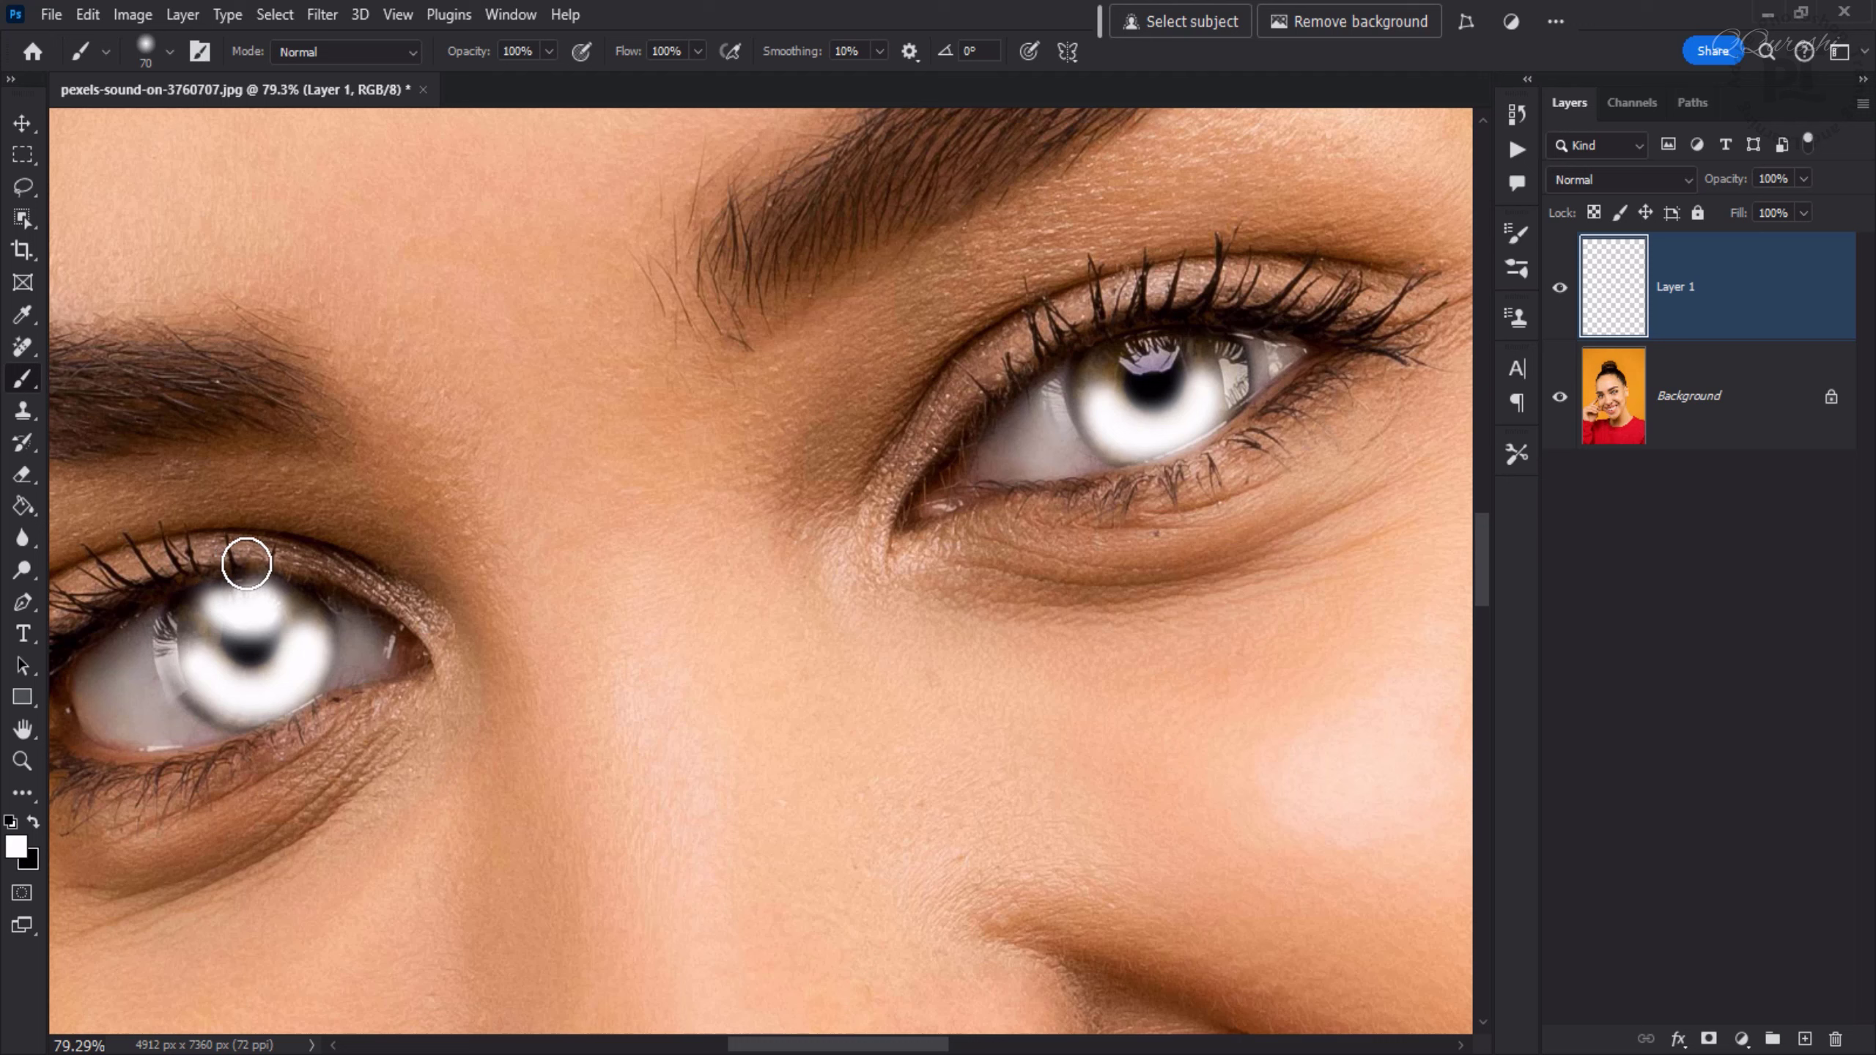
{"action": "mouse_move", "coordinate": [1114, 391]}
{"action": "left_mouse_down"}
{"action": "mouse_move", "coordinate": [1145, 360]}
{"action": "mouse_move", "coordinate": [1124, 363]}
{"action": "left_mouse_up"}
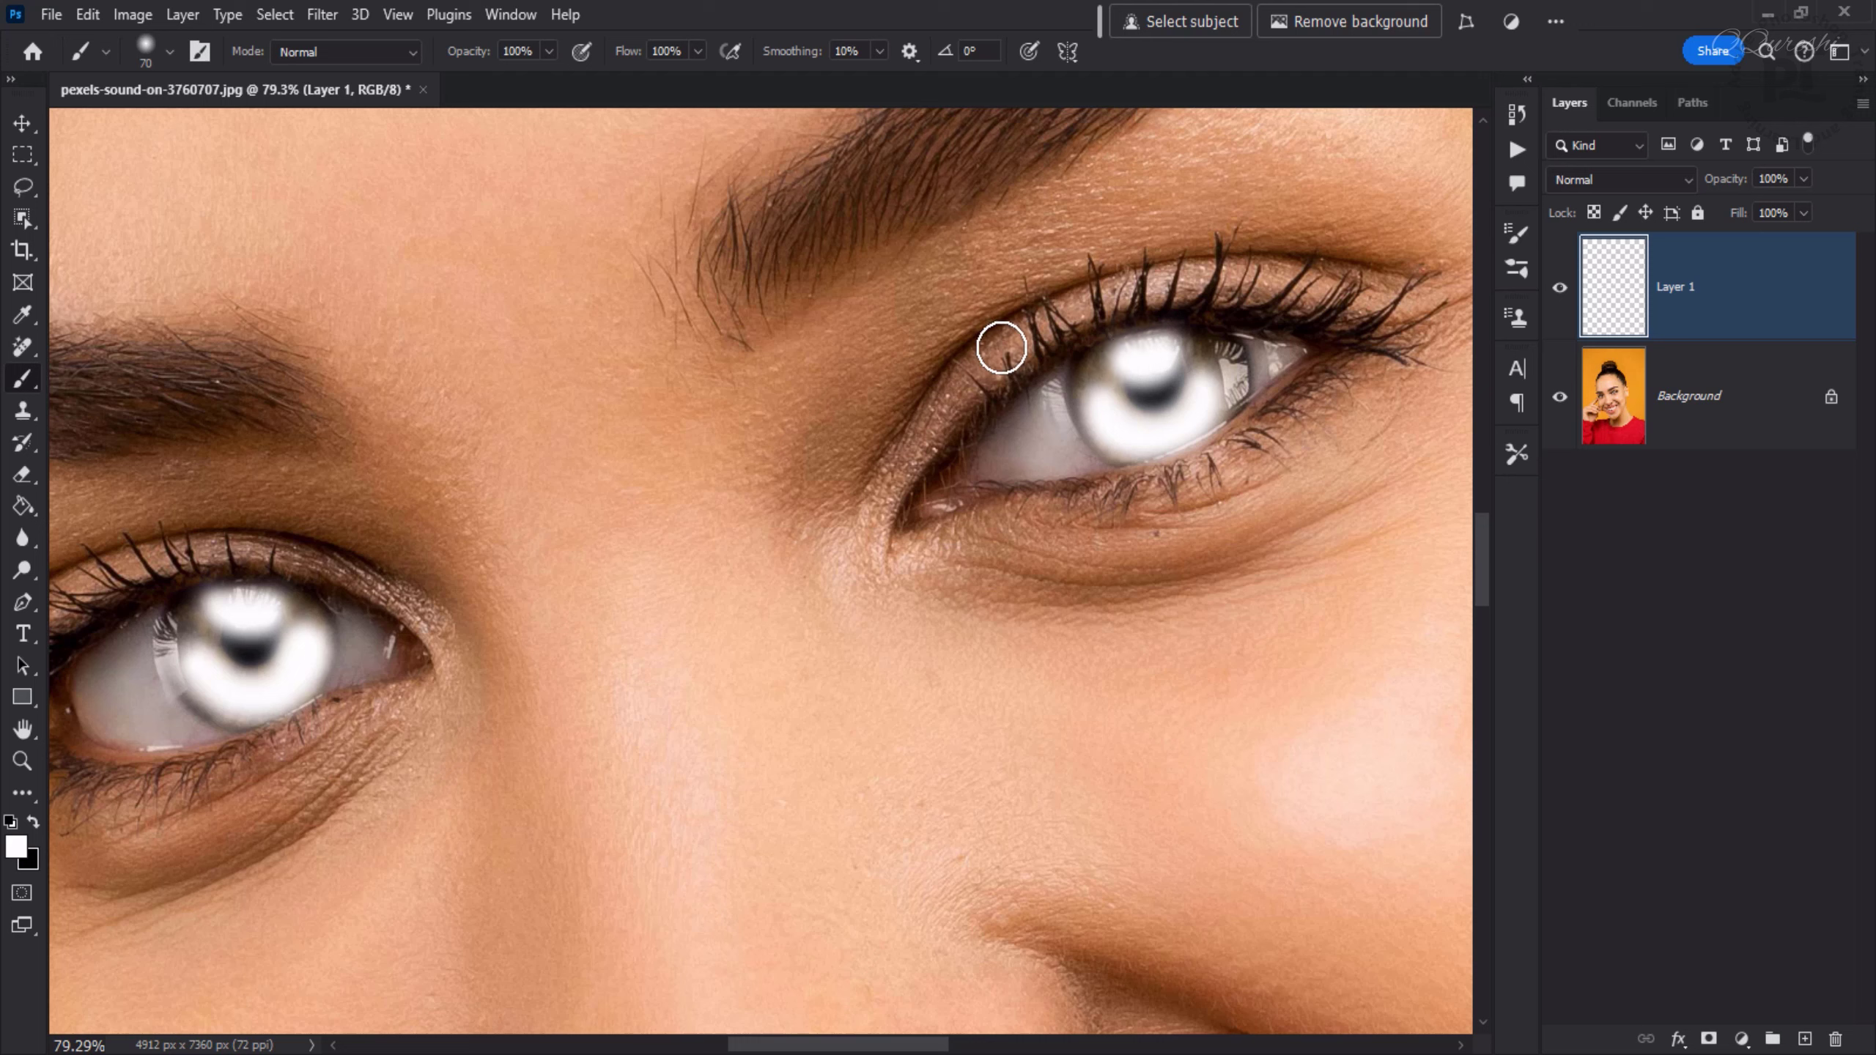
- Set Layer 1's blend mode to Overlay and its opacity to 60%
{"action": "left_click", "coordinate": [1626, 179]}
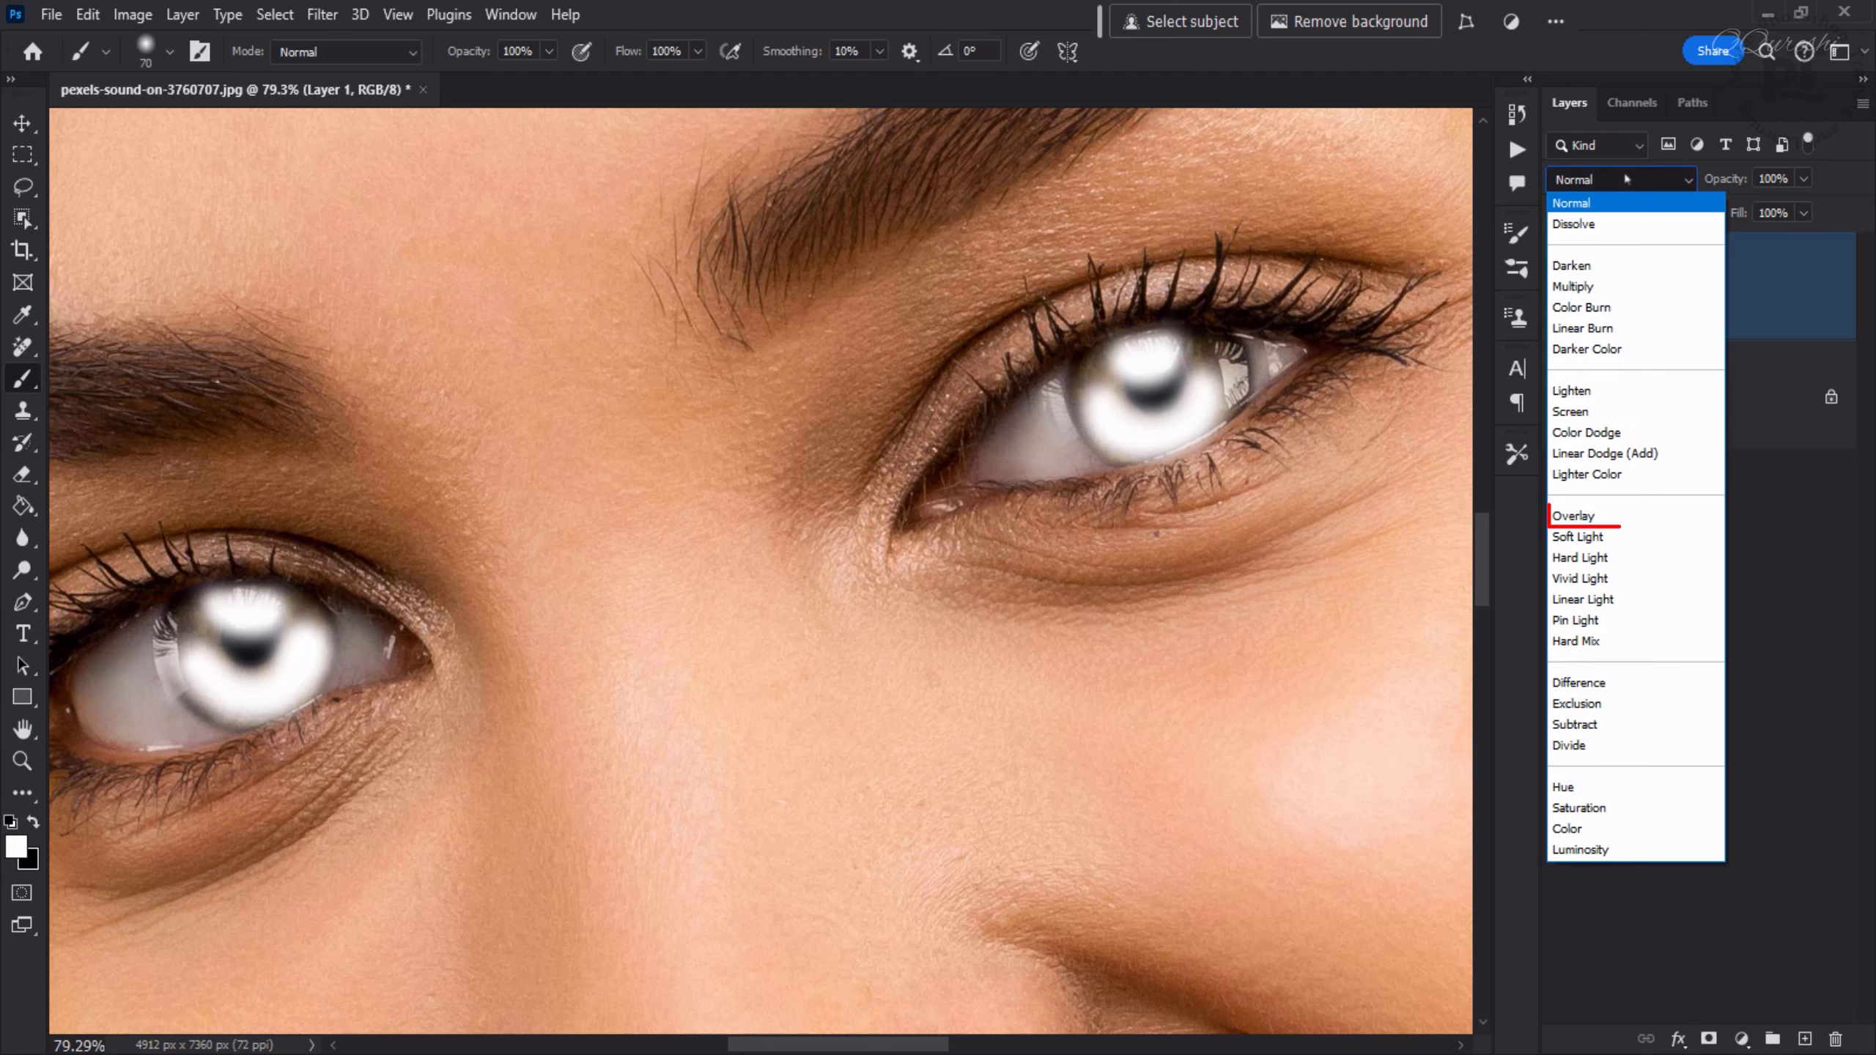
{"action": "left_click", "coordinate": [1596, 517]}
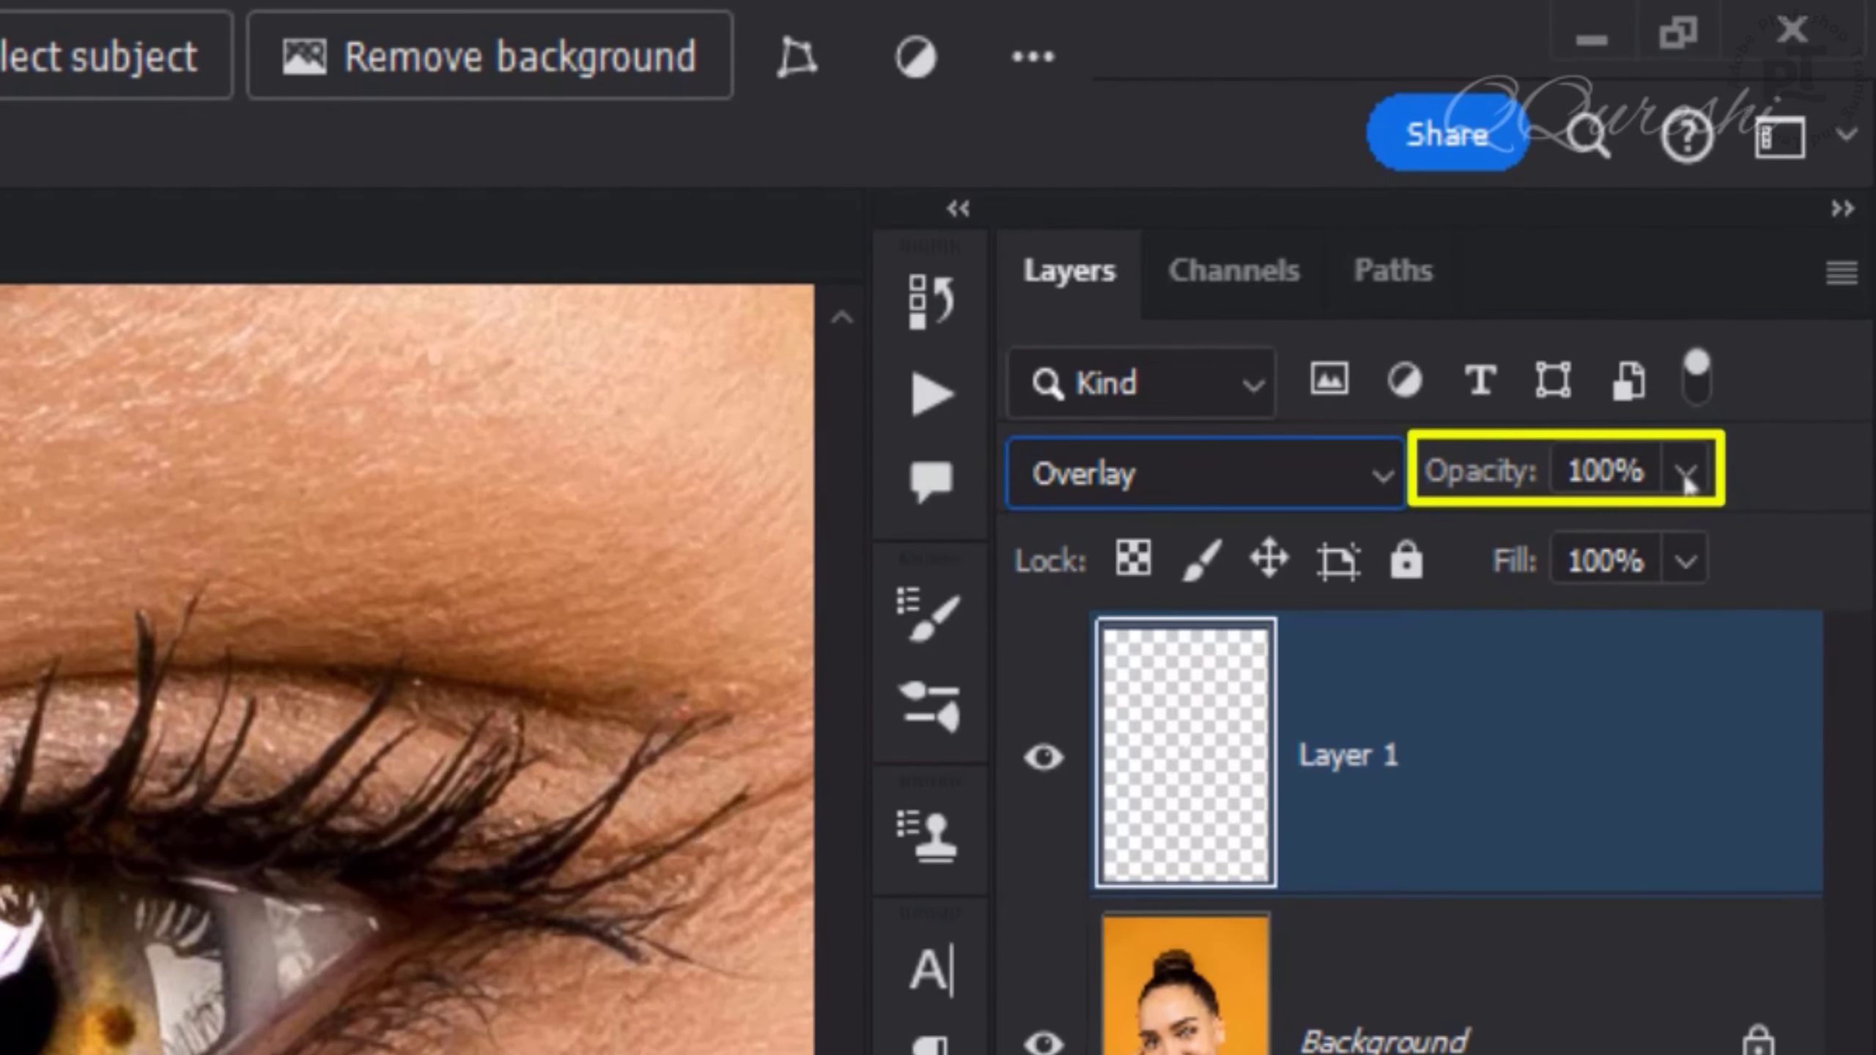
{"action": "left_click", "coordinate": [1490, 491]}
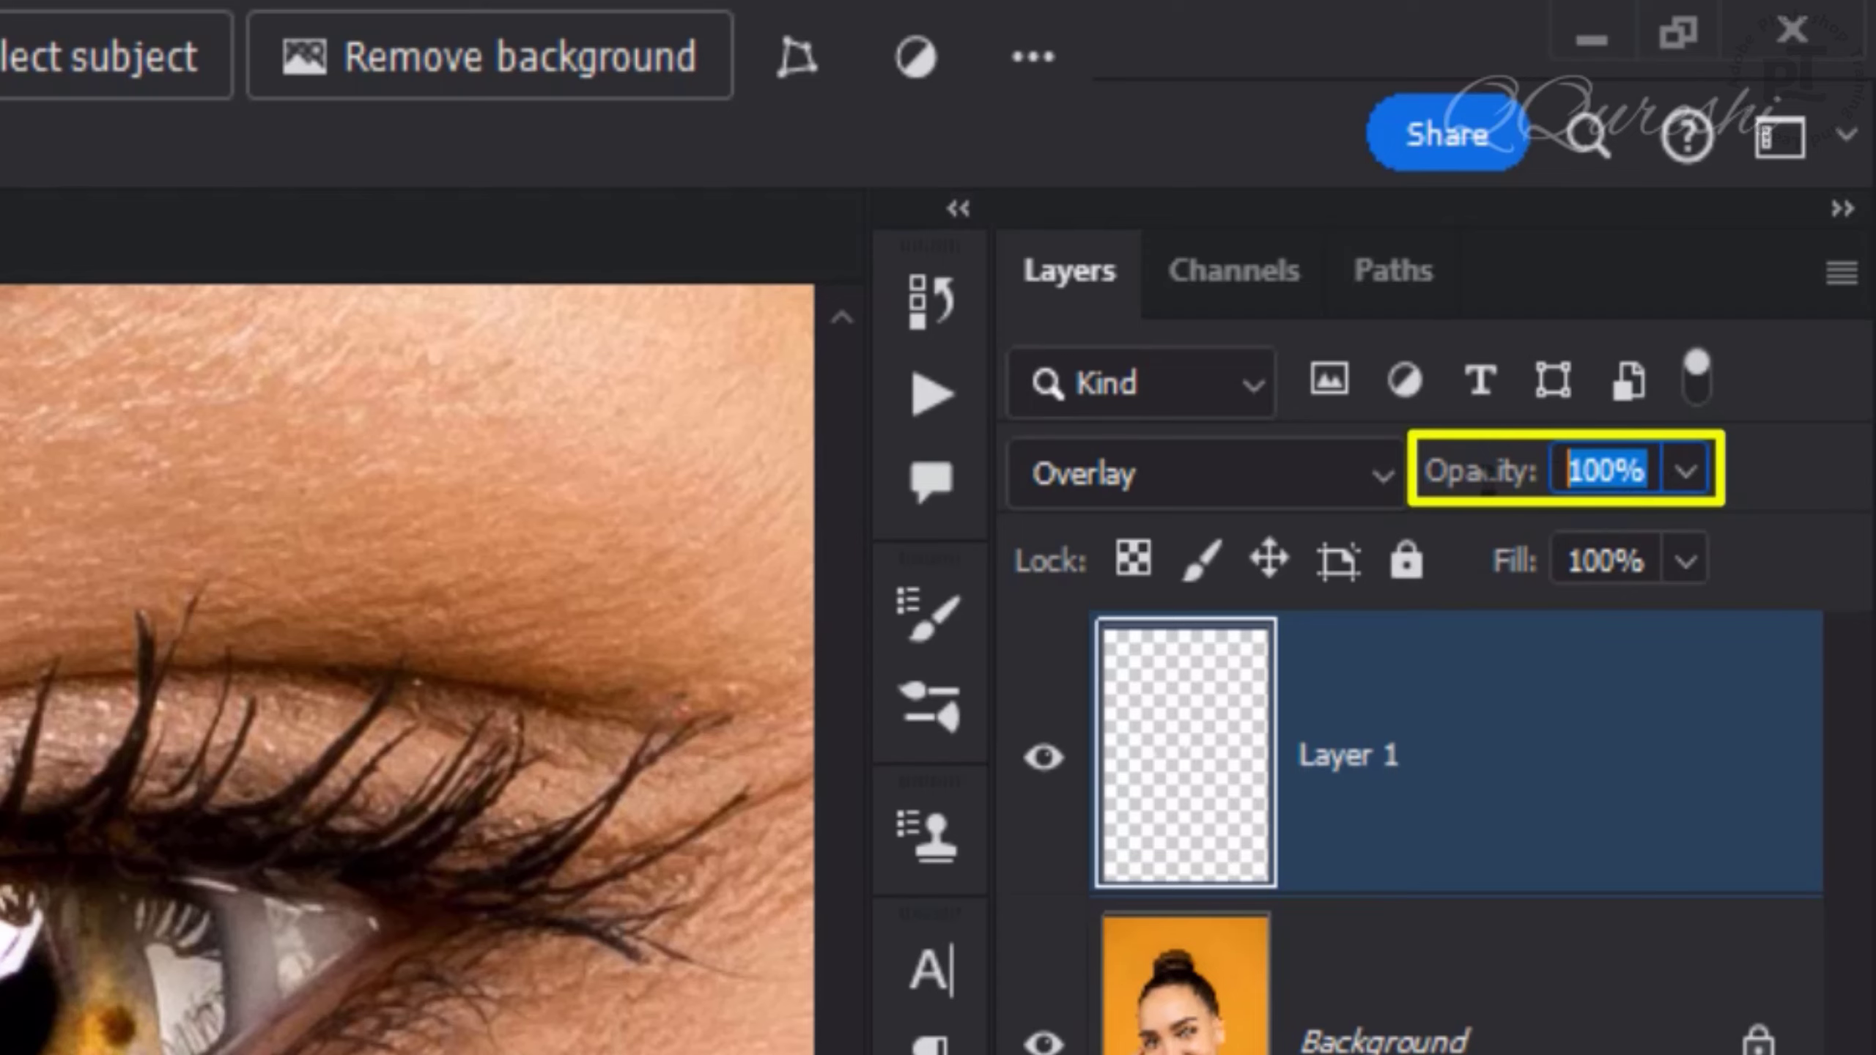
{"action": "type", "text": "60"}
{"action": "key", "text": "Return"}
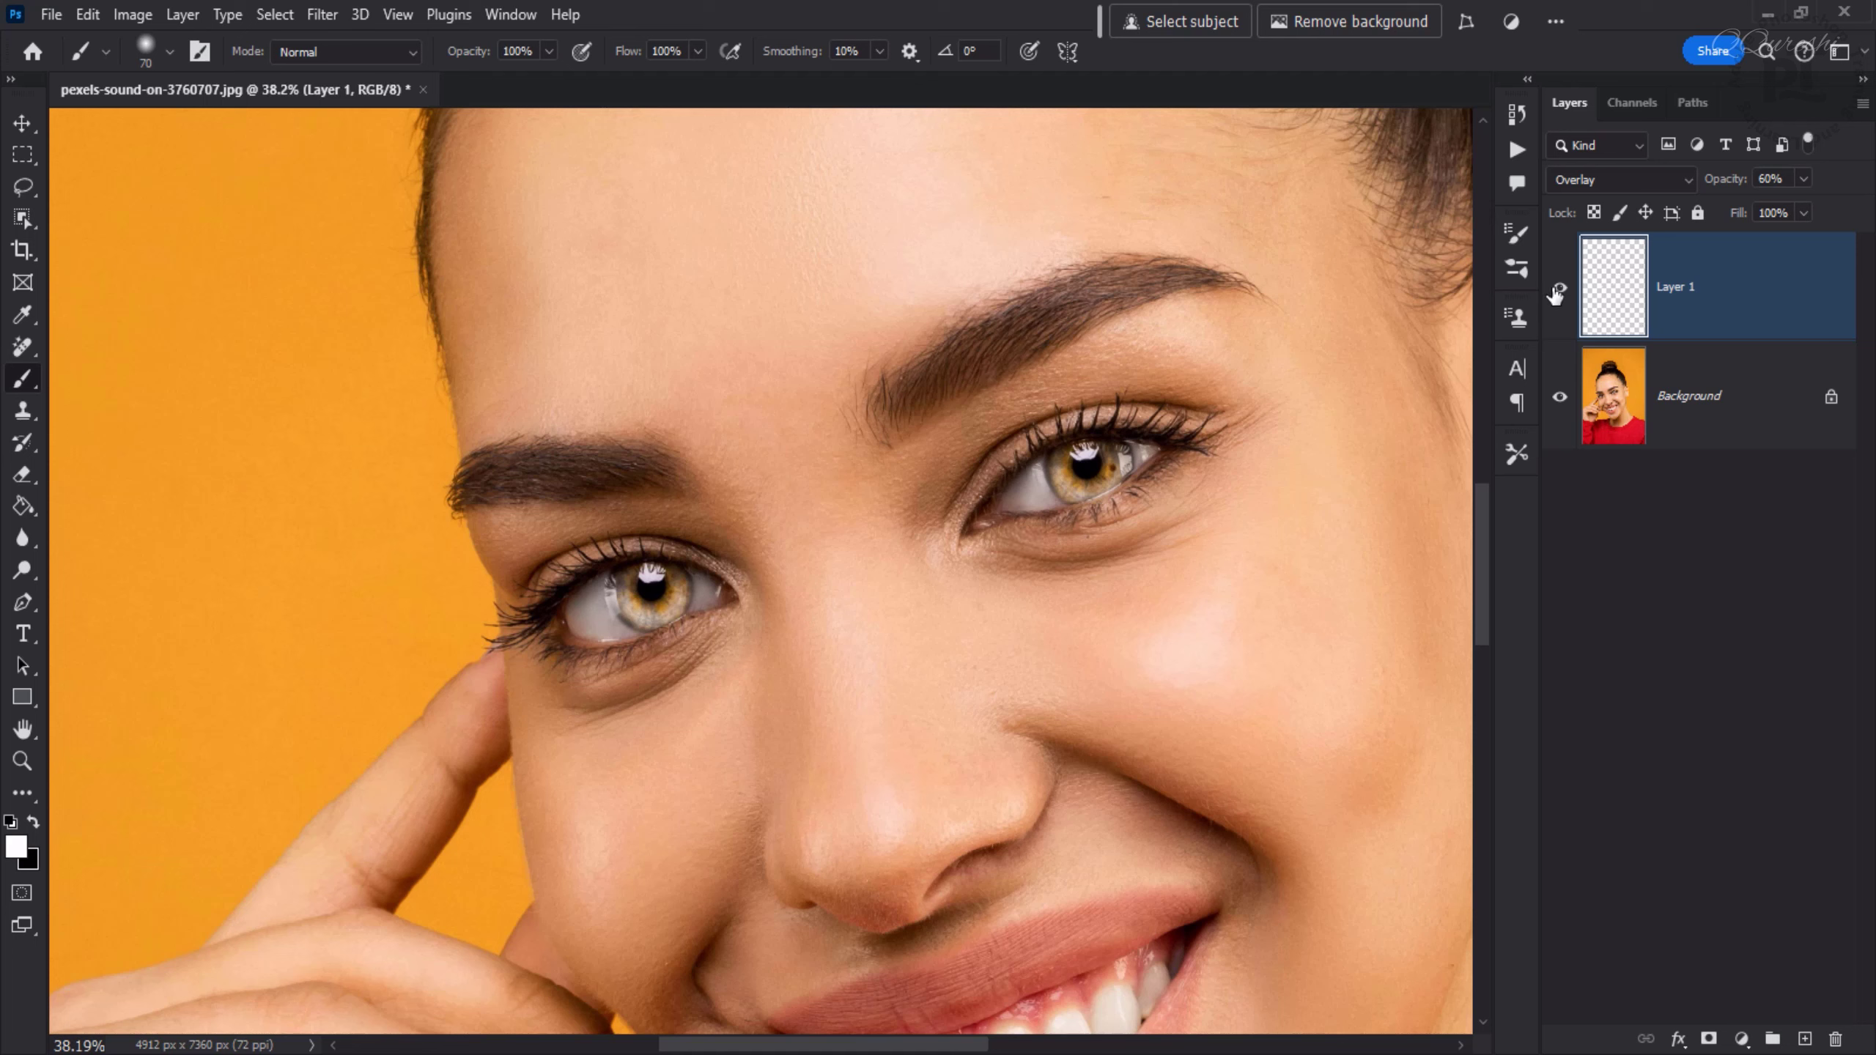
- Toggle Layer 1's visibility at different zoom levels to compare the eyes before and after
{"action": "left_click", "coordinate": [1561, 290]}
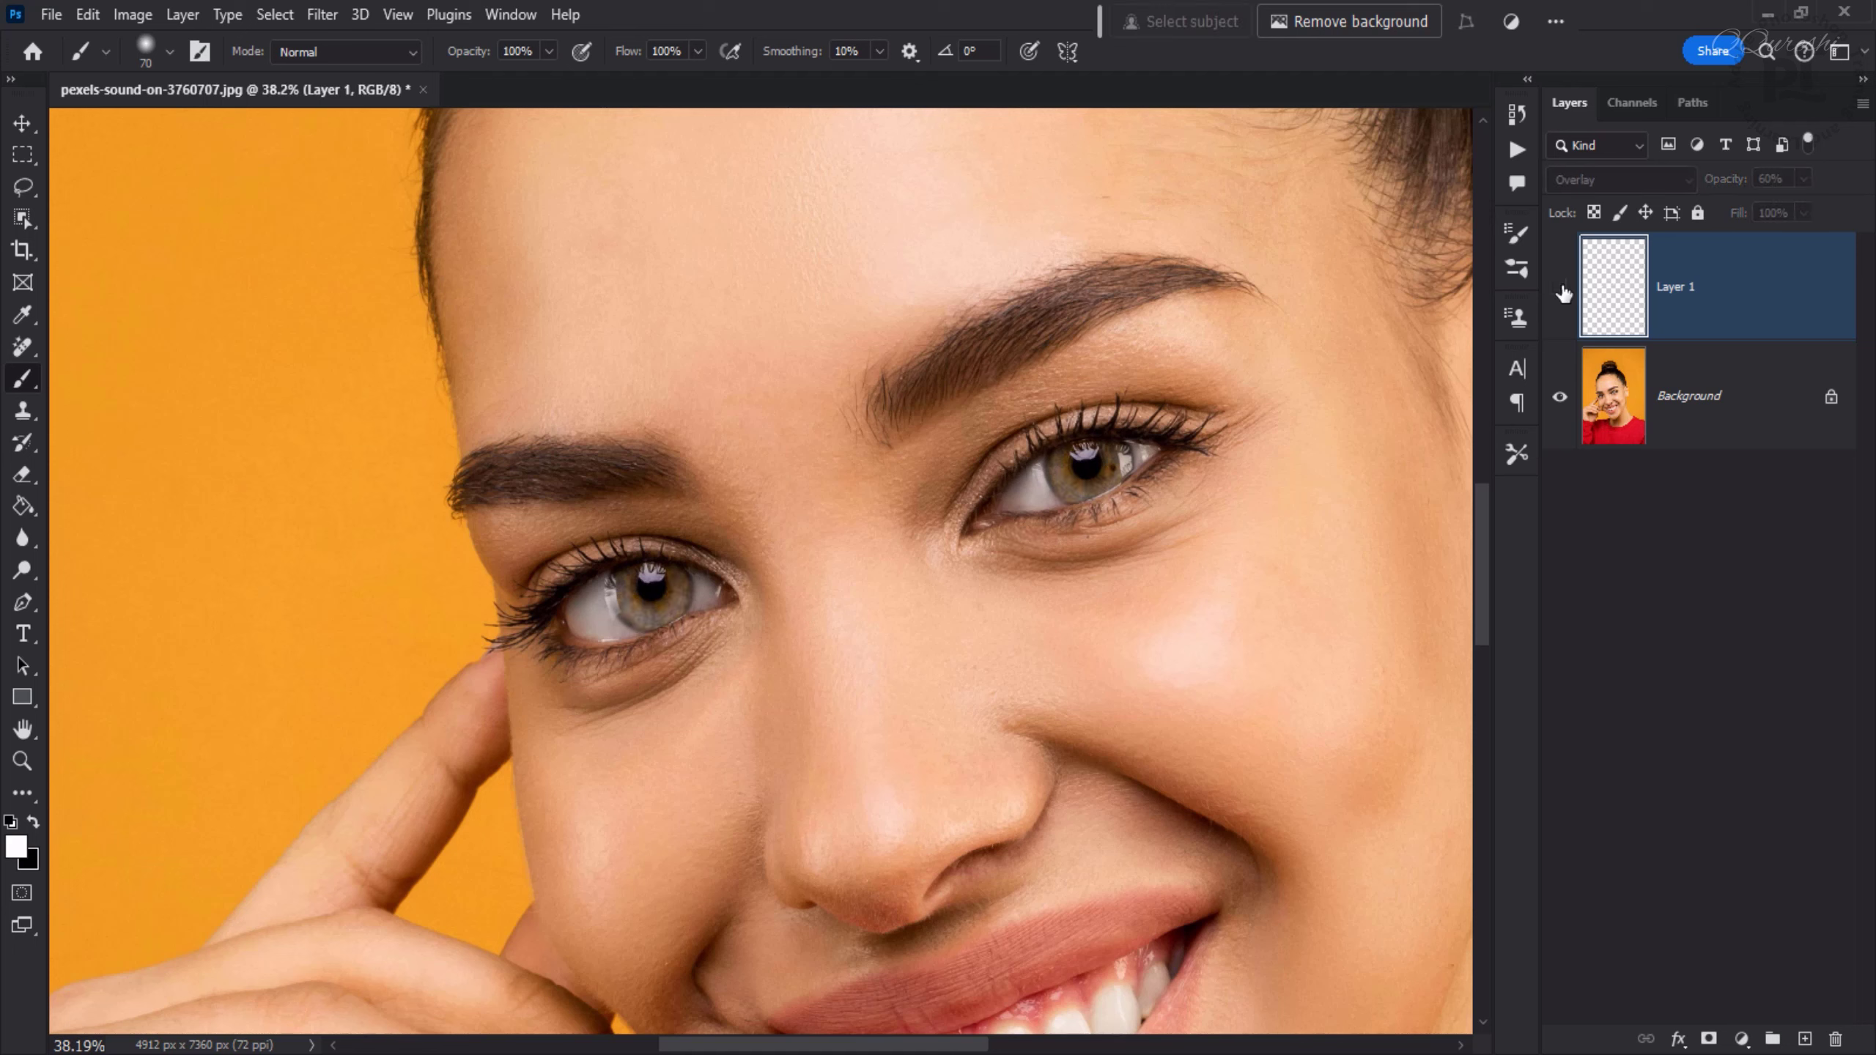
{"action": "left_click", "coordinate": [1562, 291]}
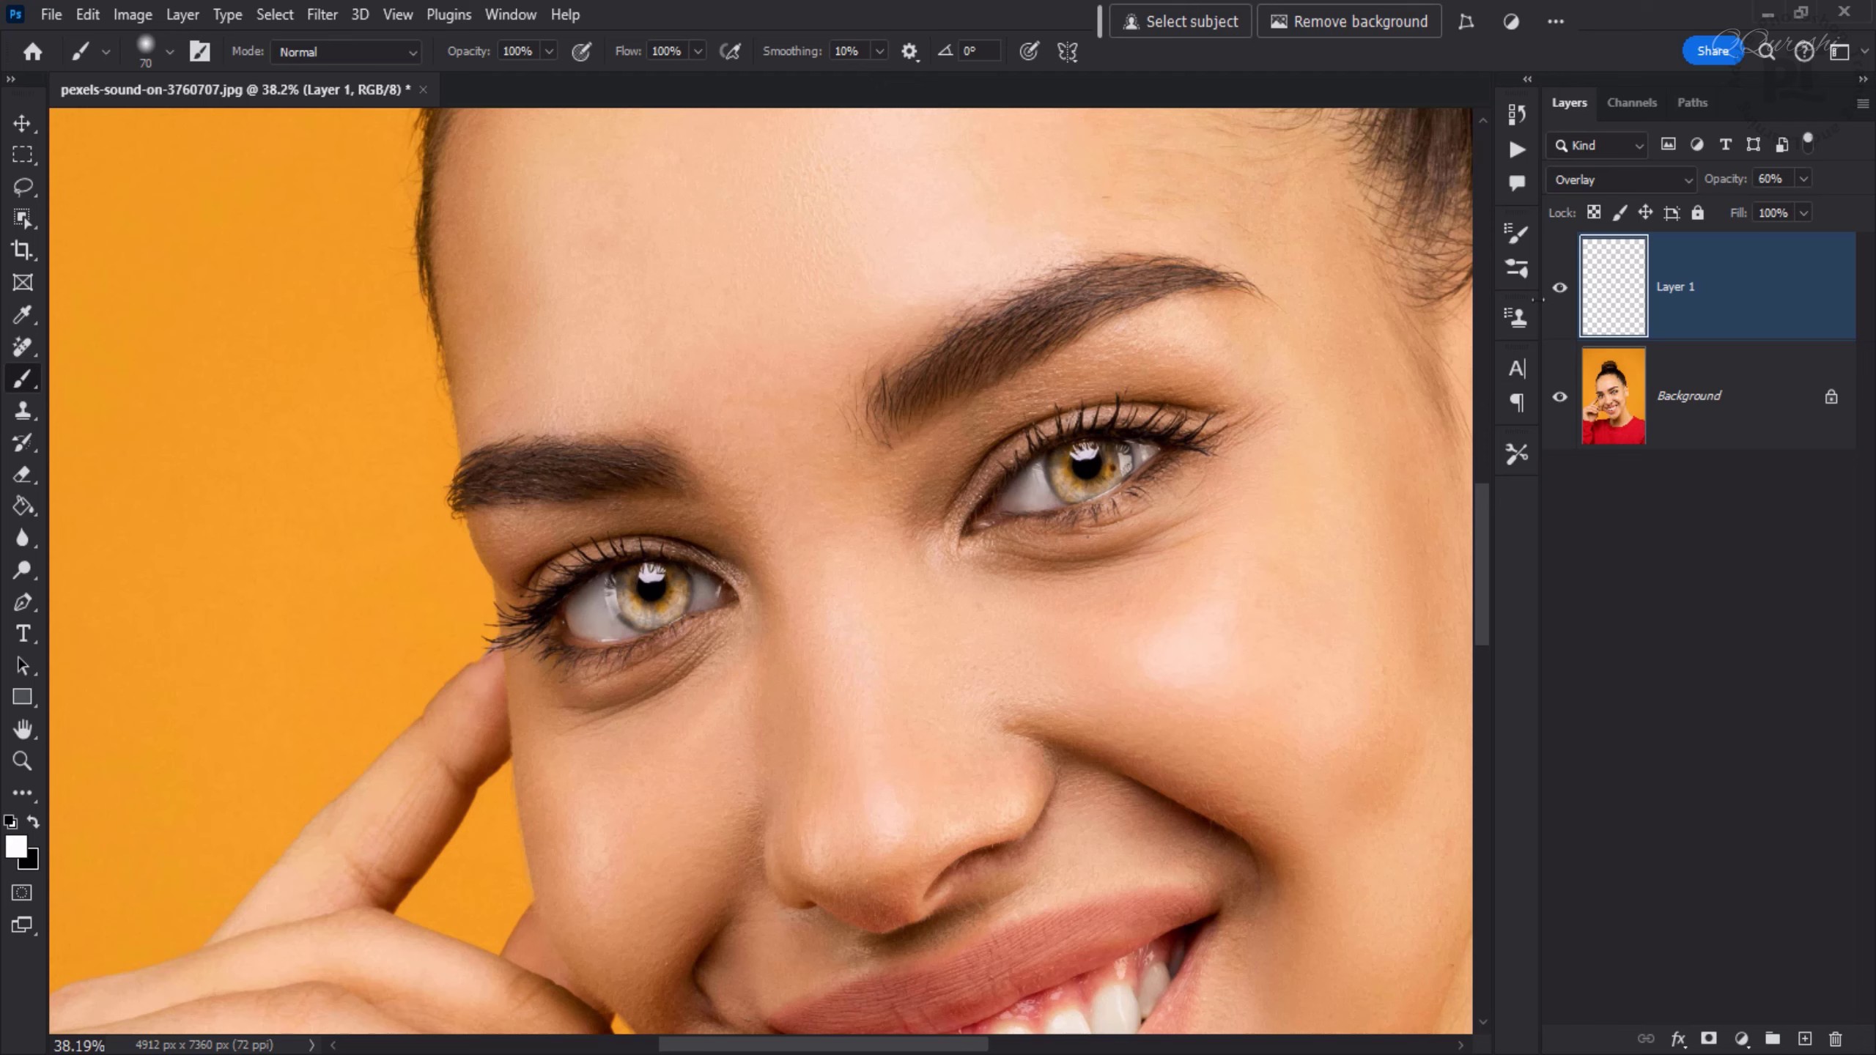
{"action": "key", "text": "ctrl+0"}
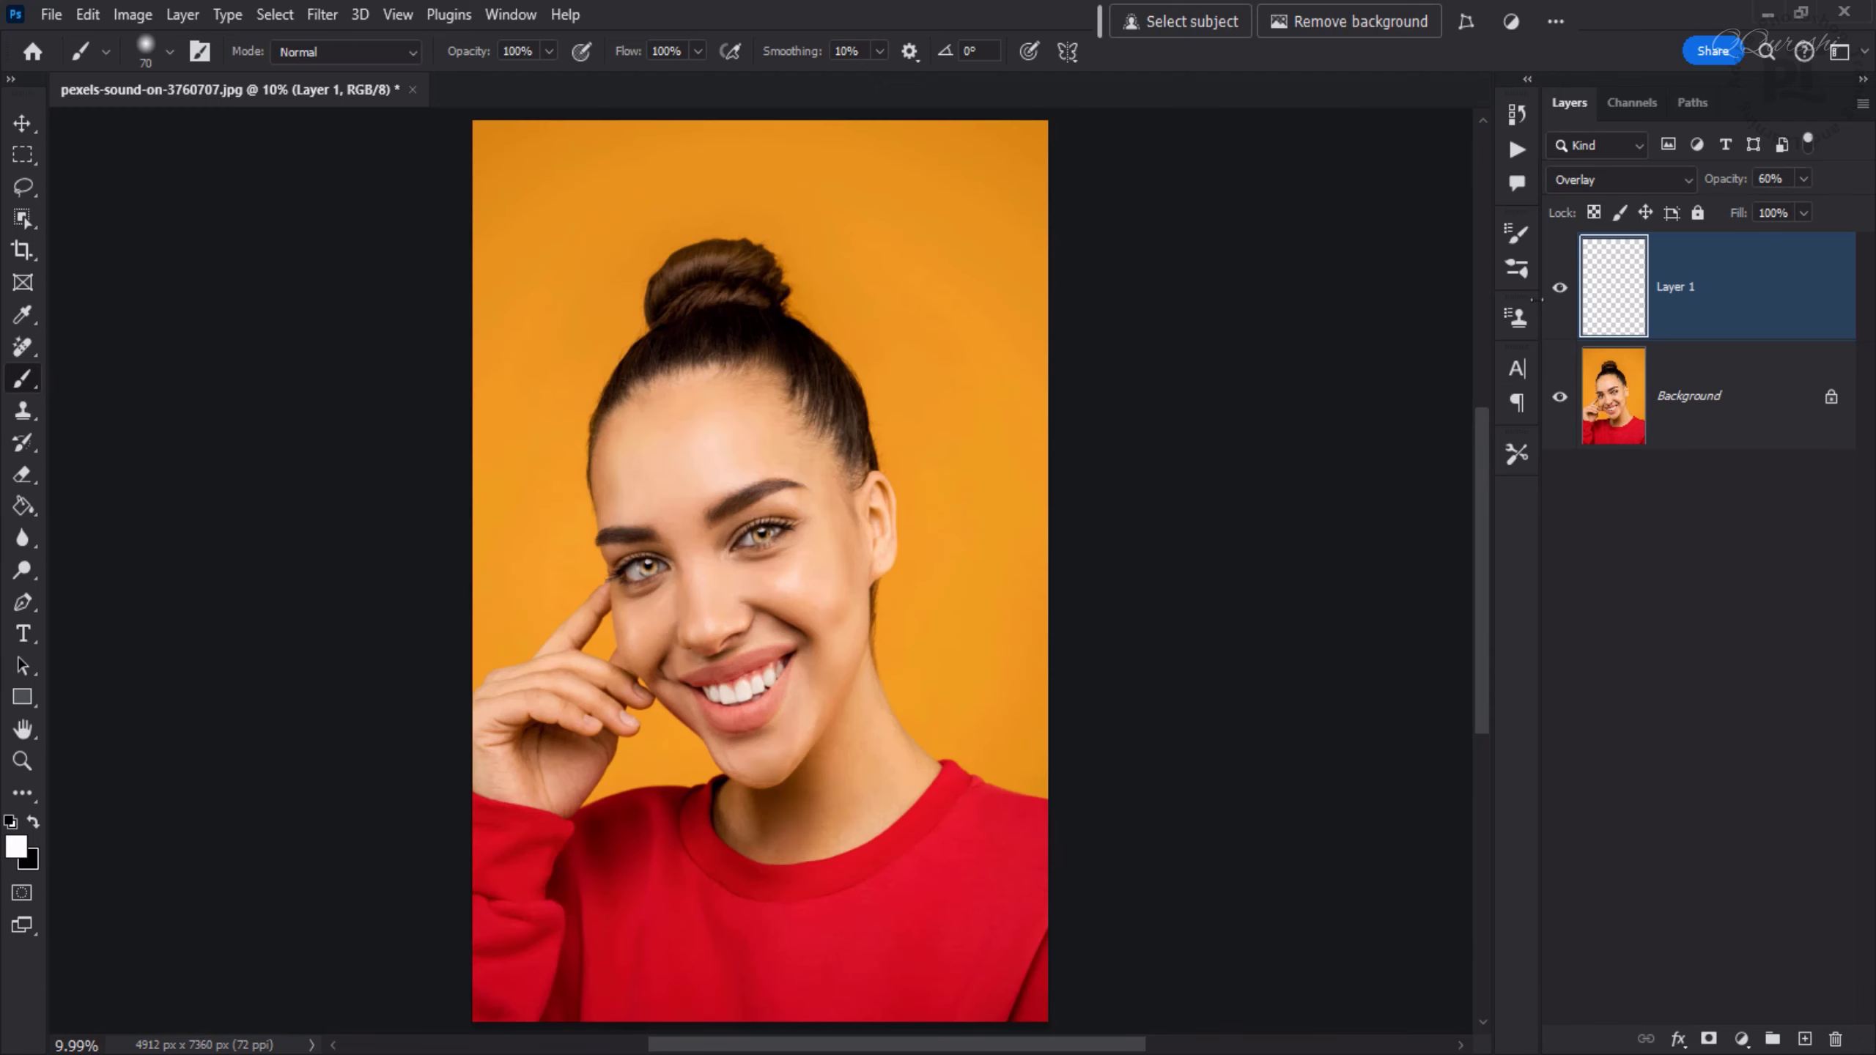
{"action": "left_click", "coordinate": [1561, 291]}
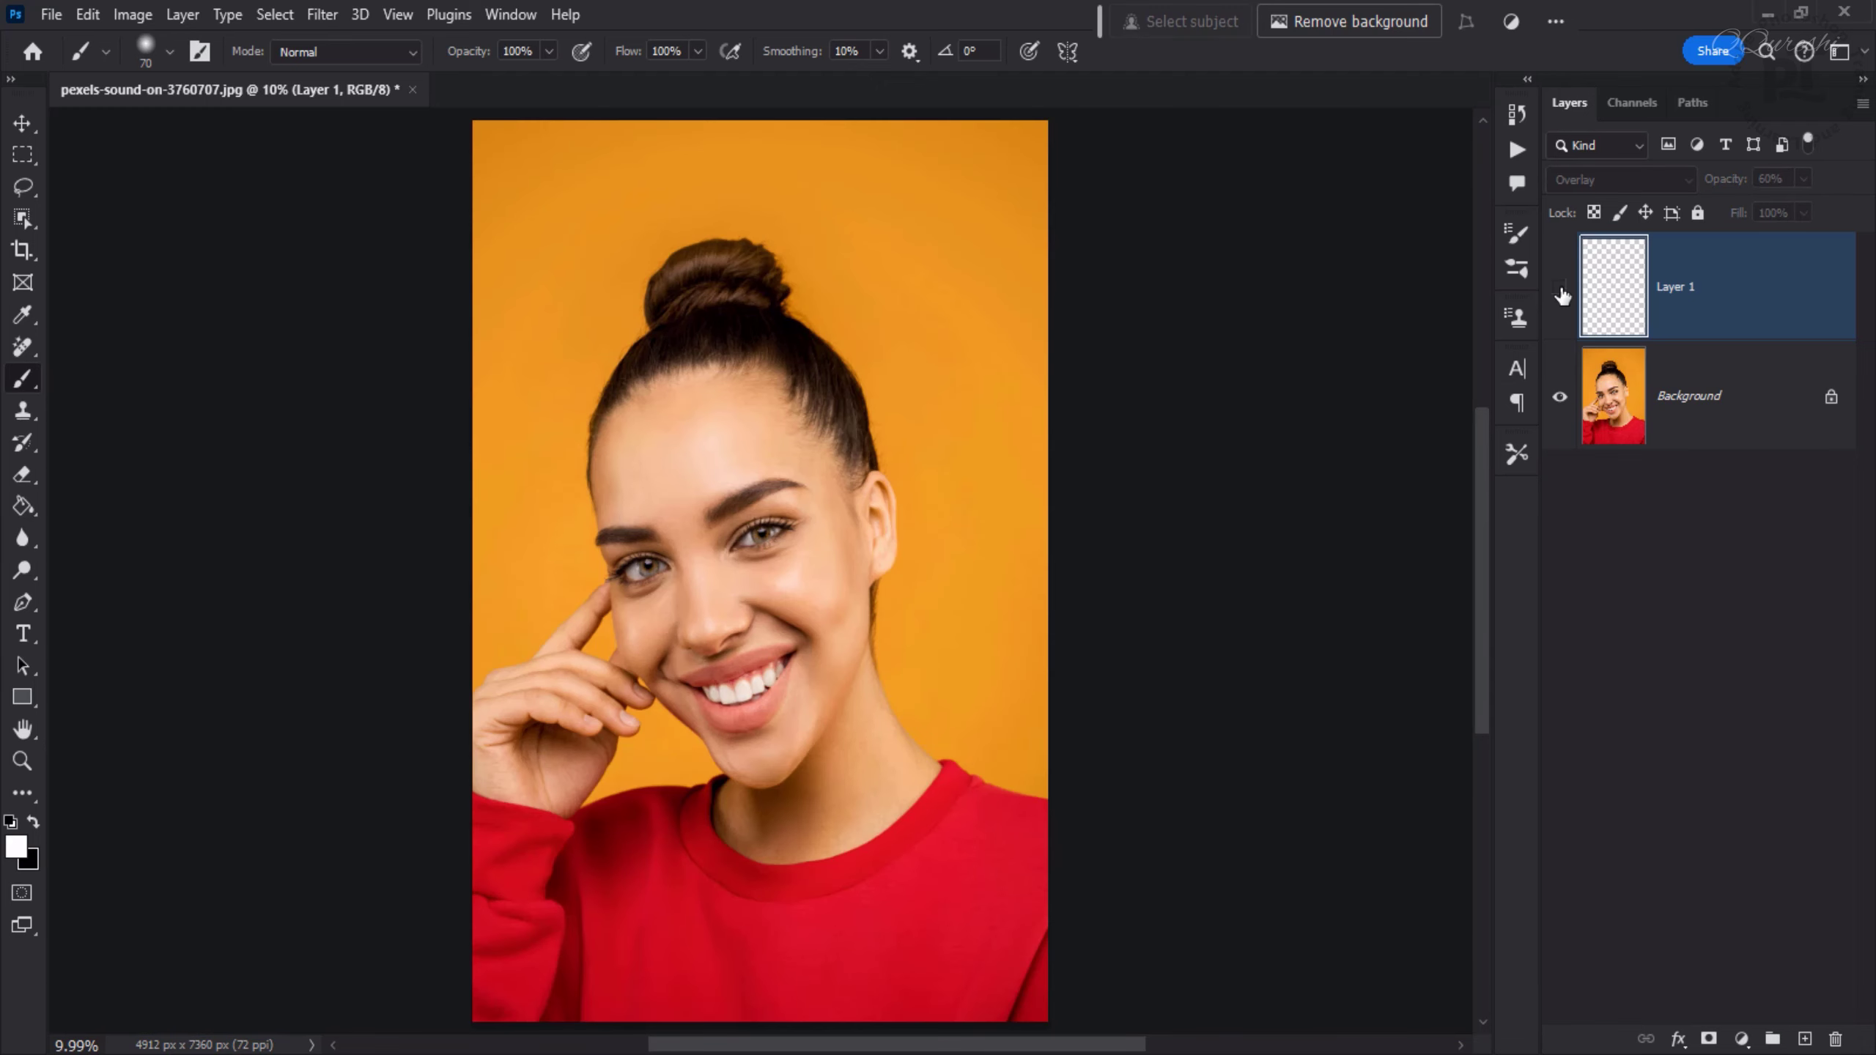
{"action": "left_click", "coordinate": [1561, 290]}
{"action": "scroll", "coordinate": [711, 613], "scroll_direction": "up", "scroll_amount": 5}
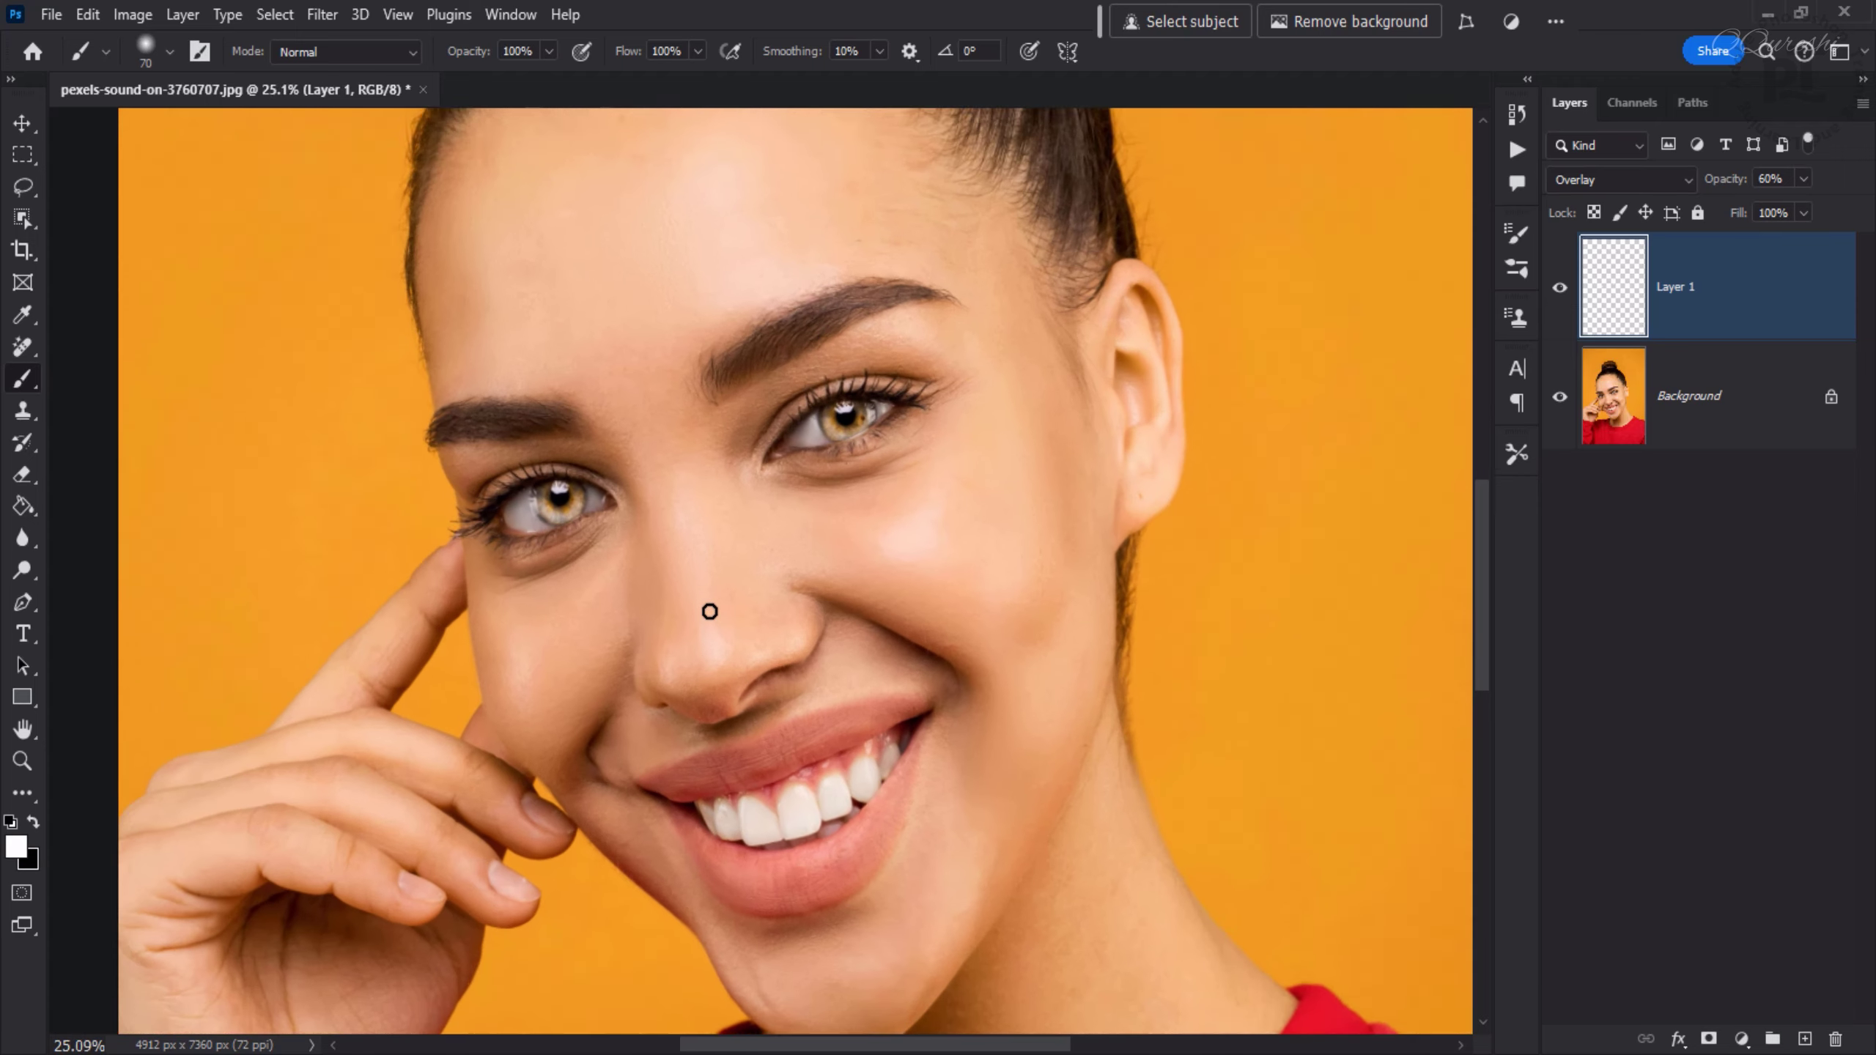
{"action": "left_click", "coordinate": [1561, 290]}
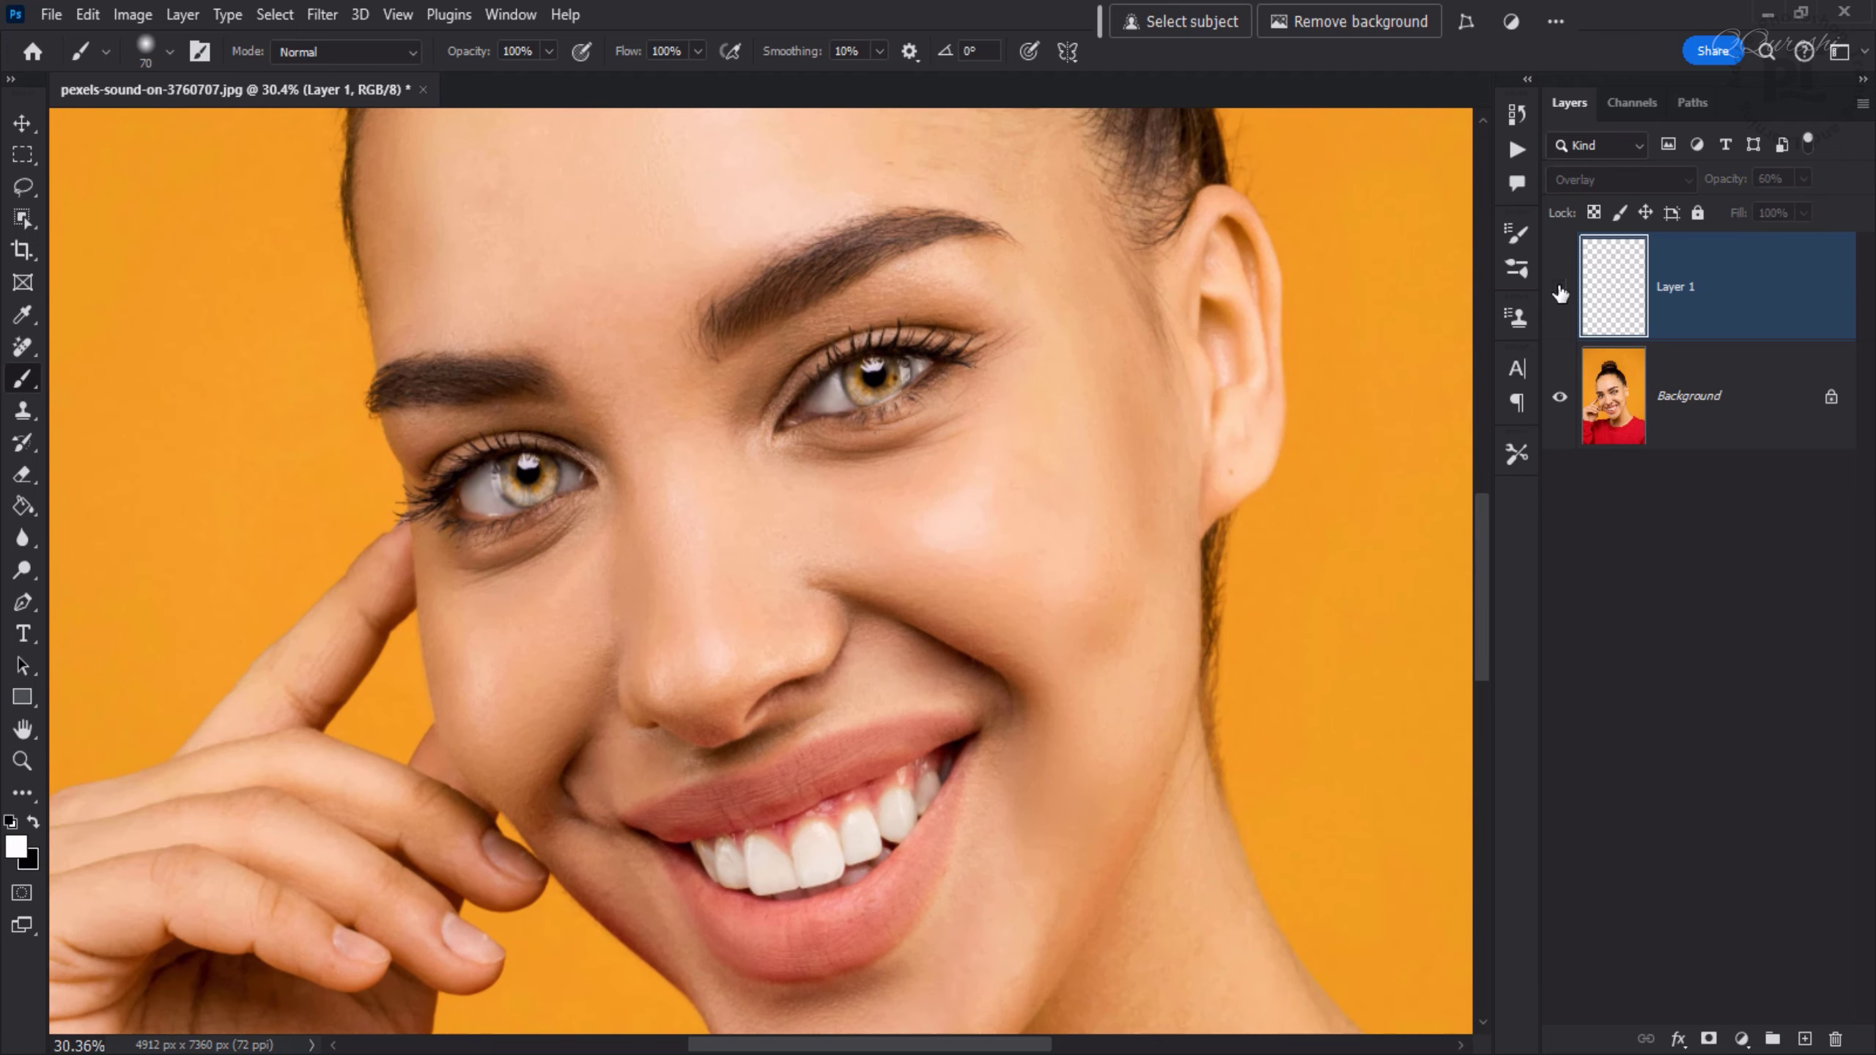
{"action": "left_click", "coordinate": [1561, 290]}
{"action": "left_click", "coordinate": [1561, 291]}
{"action": "left_click", "coordinate": [1561, 290]}
{"action": "key", "text": "ctrl+0"}
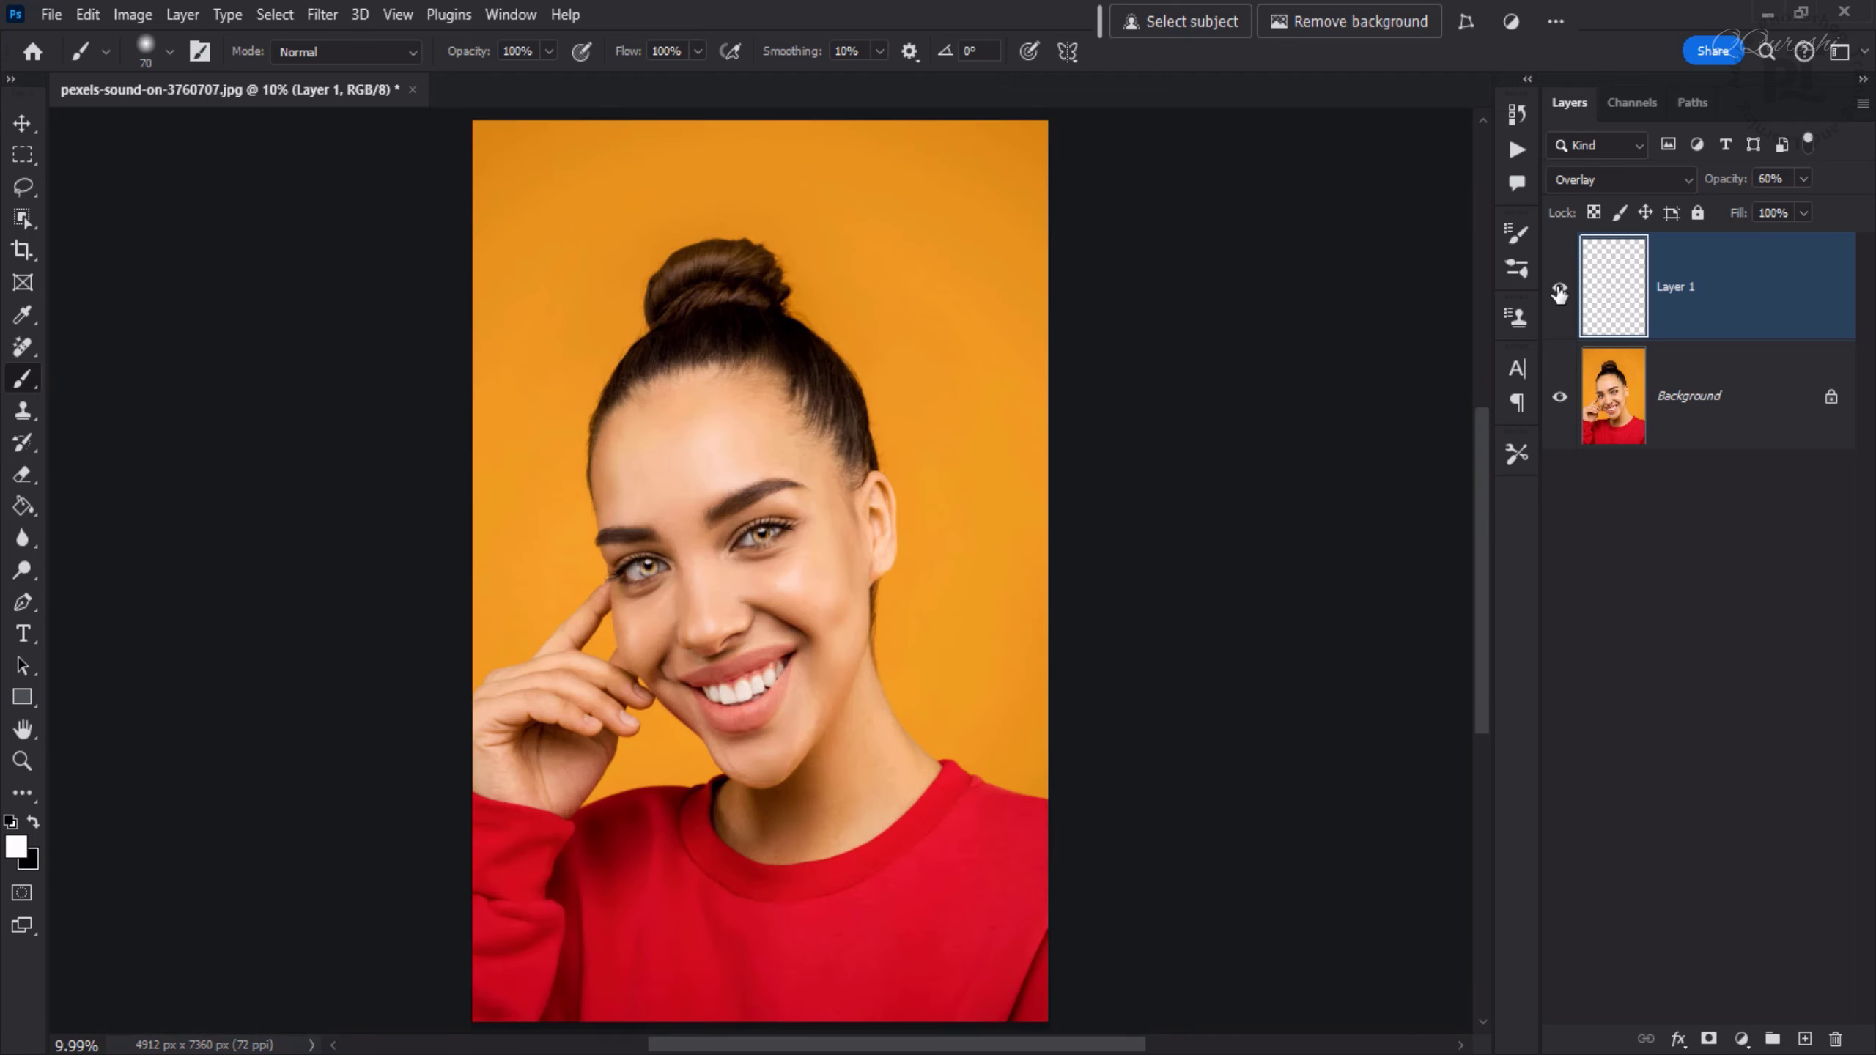